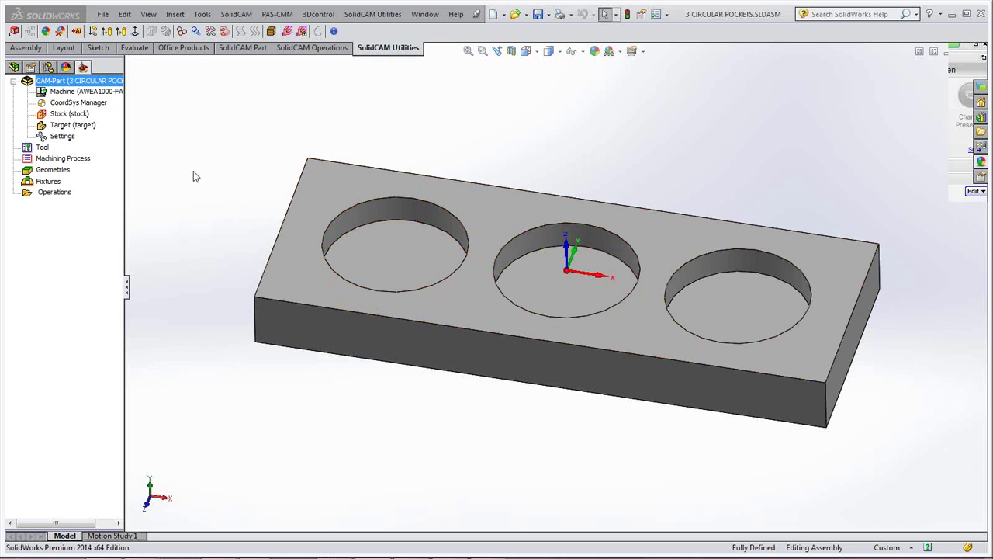
Step: Add a Profile milling operation and define its geometry from the floor edge of the circular pocket at the part's negative X end
right_click(50, 196)
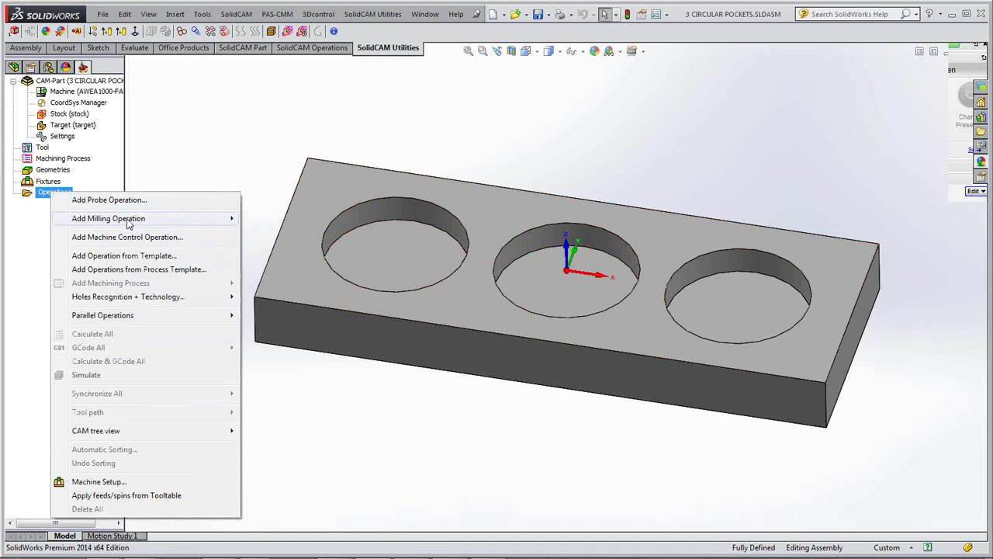
mouse_move(129, 224)
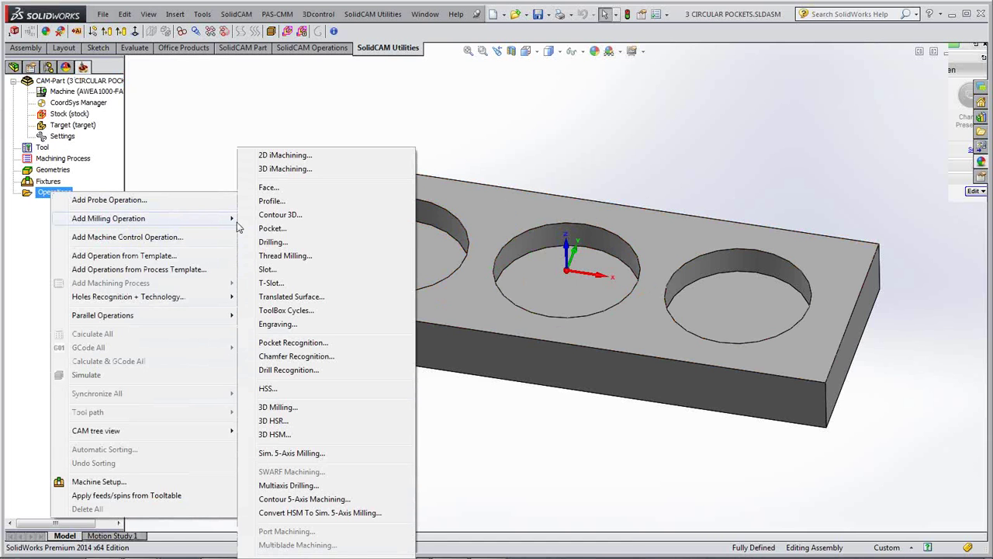
click(284, 203)
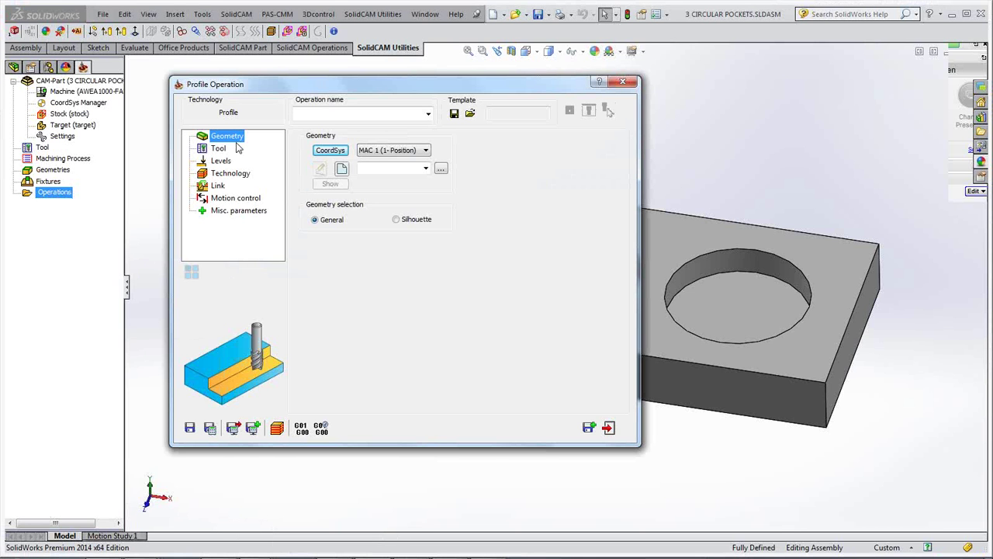
click(342, 168)
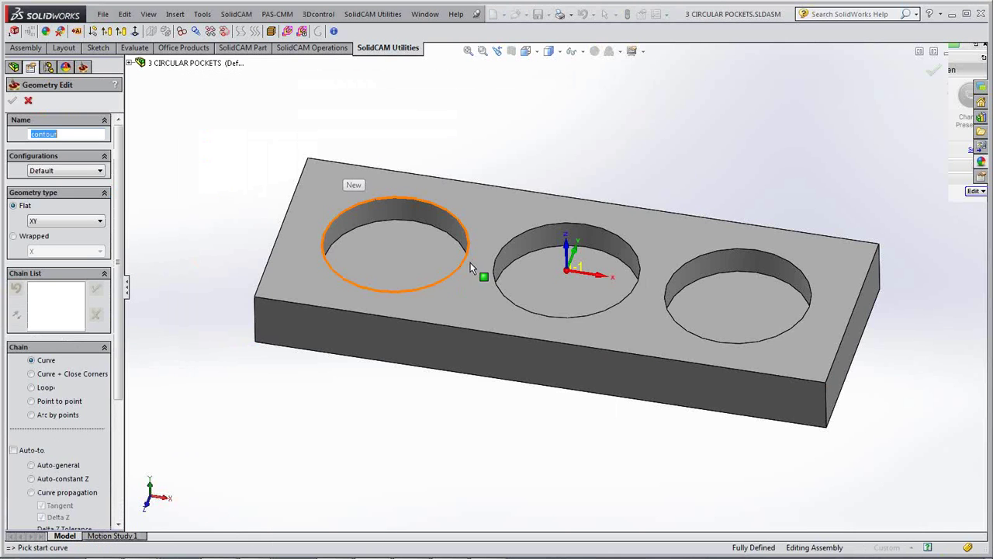
click(417, 257)
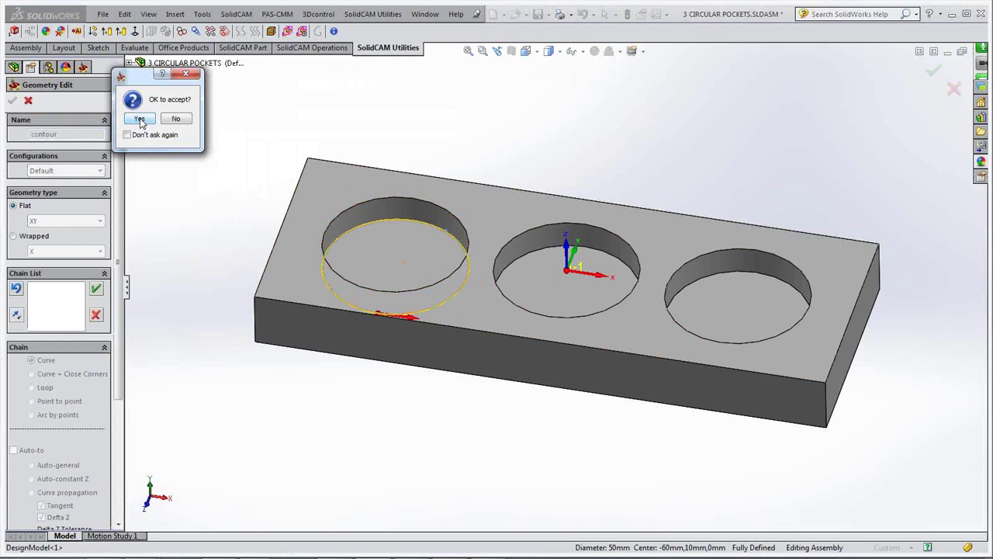
click(141, 121)
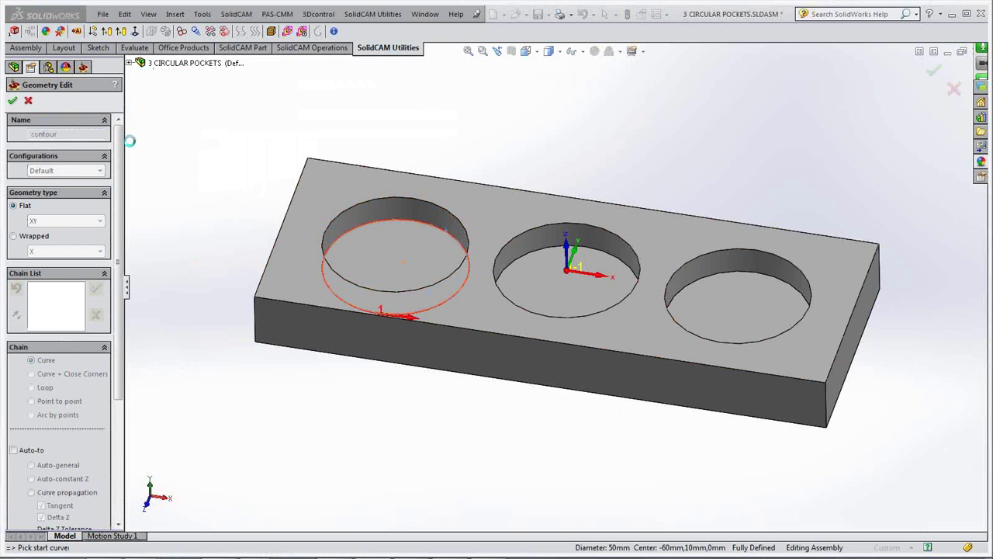
click(13, 102)
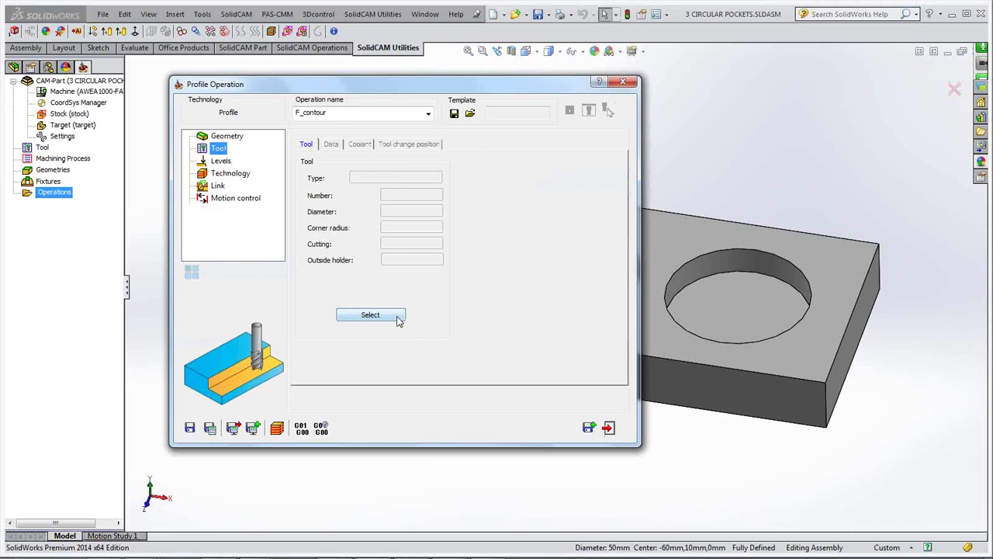
Step: Create an end mill with a 10 mm diameter and select it as the profile operation's tool
click(394, 315)
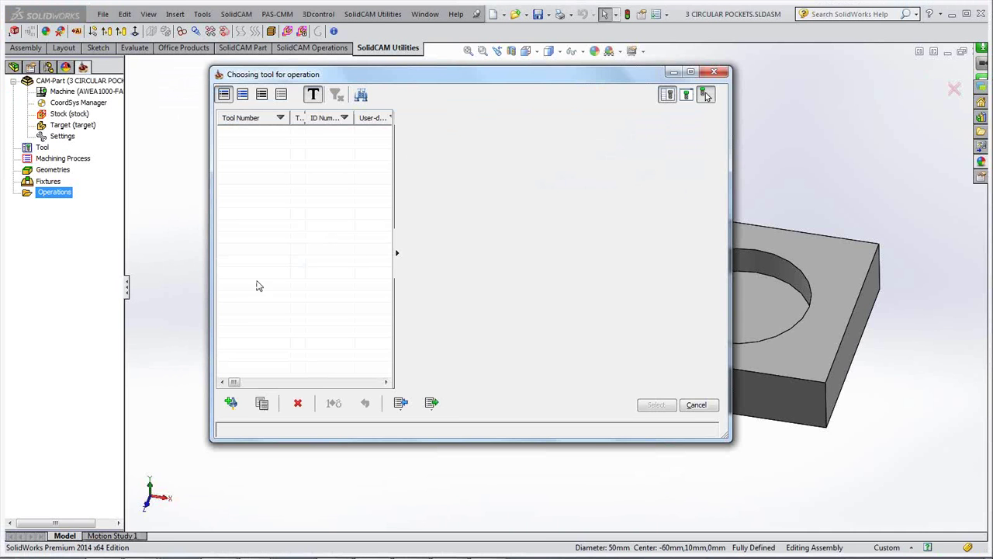
click(230, 403)
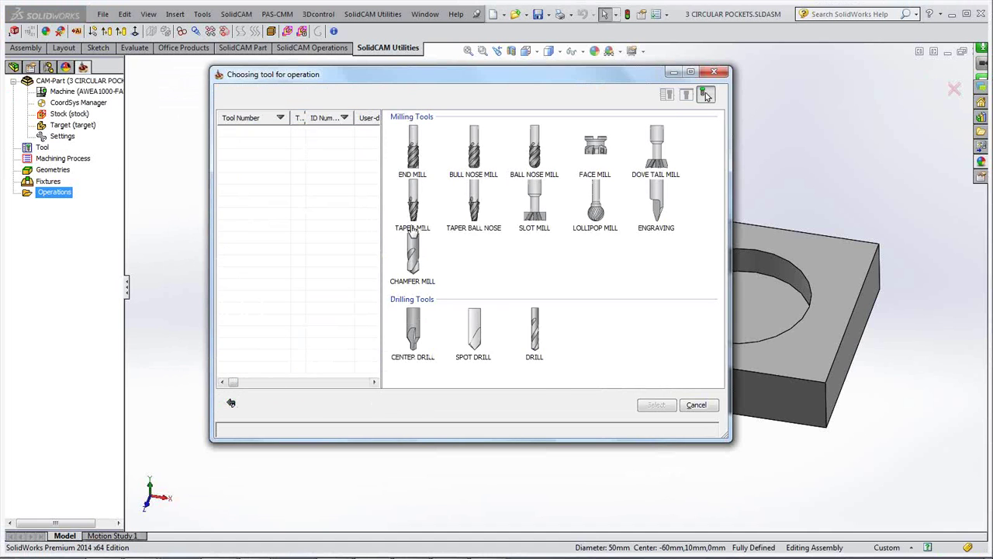
click(411, 159)
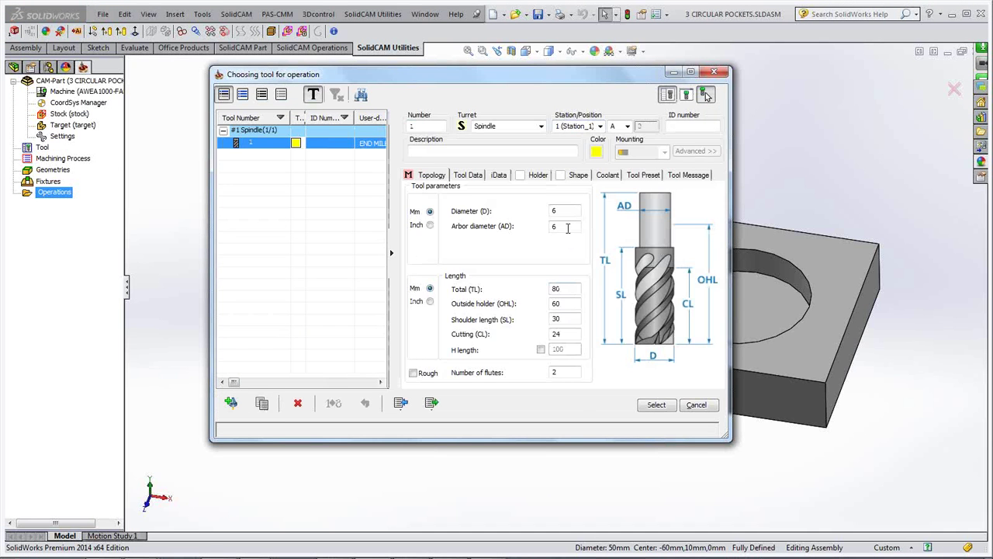
click(555, 211)
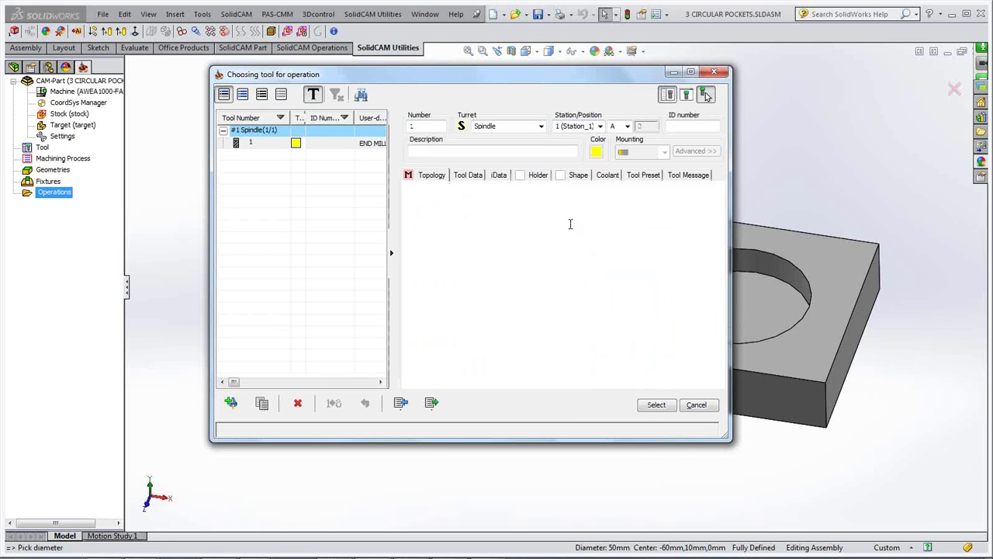
click(577, 225)
click(646, 408)
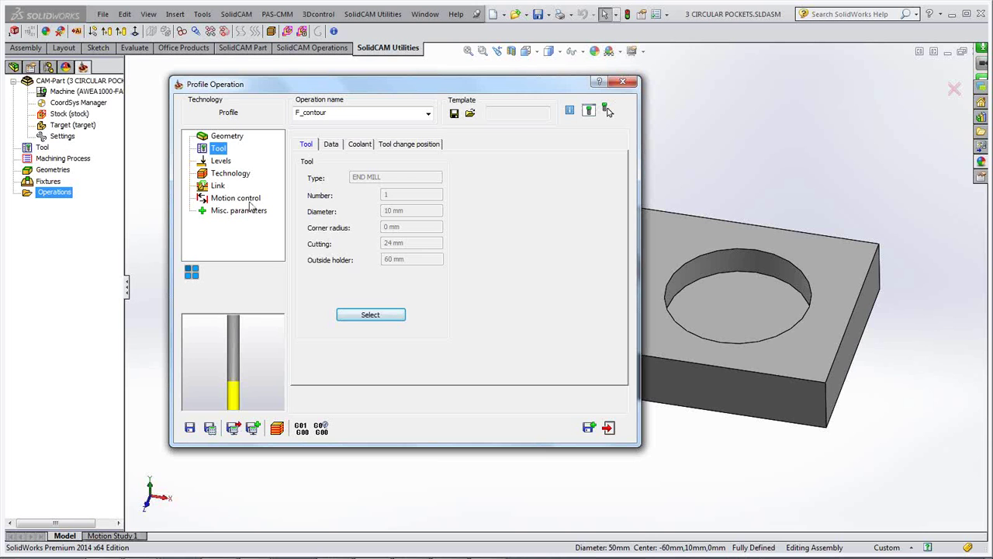
Step: Set the contour's start position as a shift of the whole chain, picked on the circle's upper-left arc at about 56%
click(221, 162)
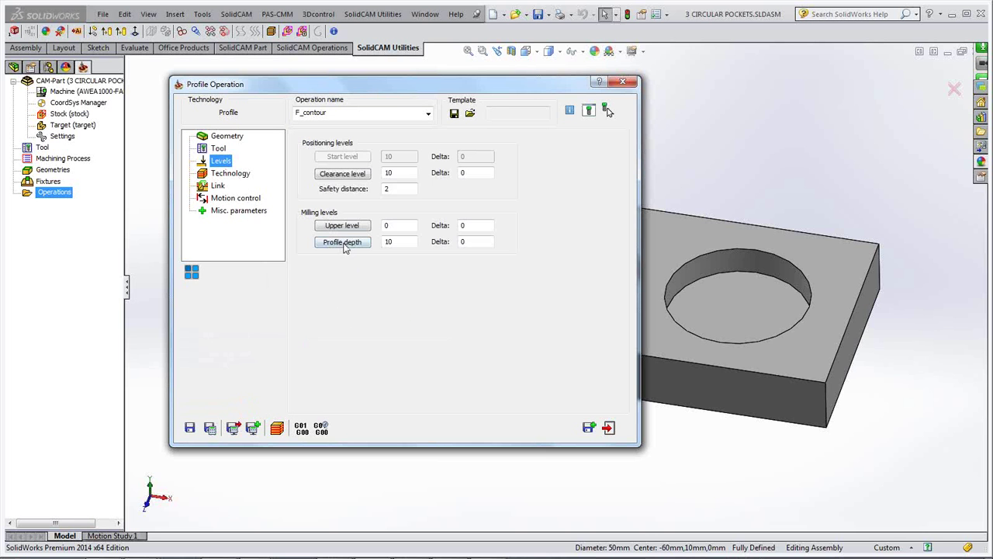
click(229, 174)
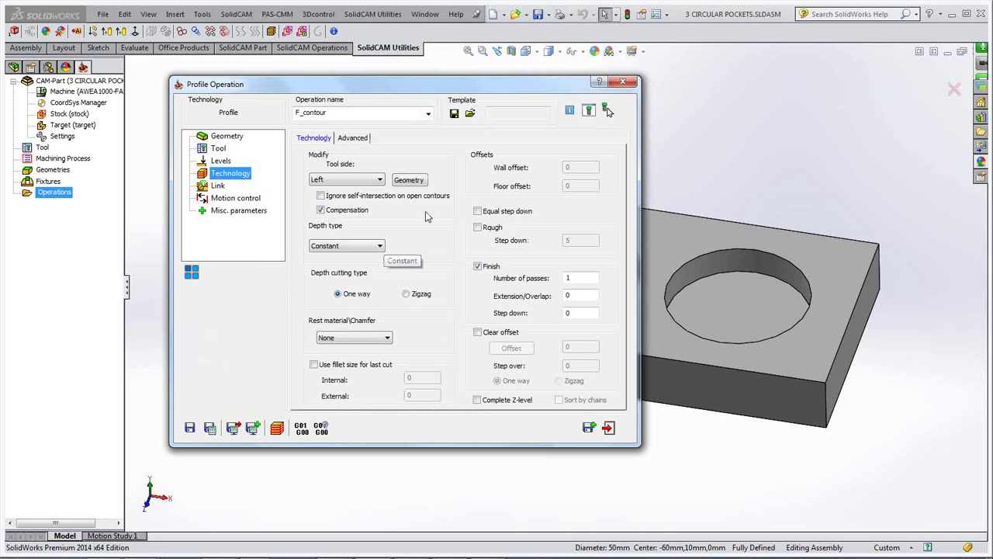
click(409, 180)
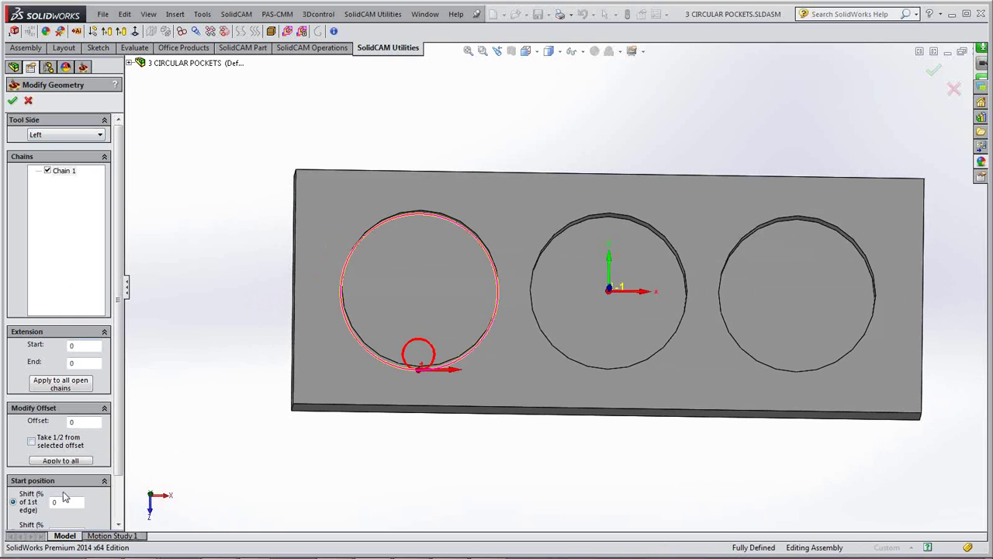
drag(122, 404, 117, 447)
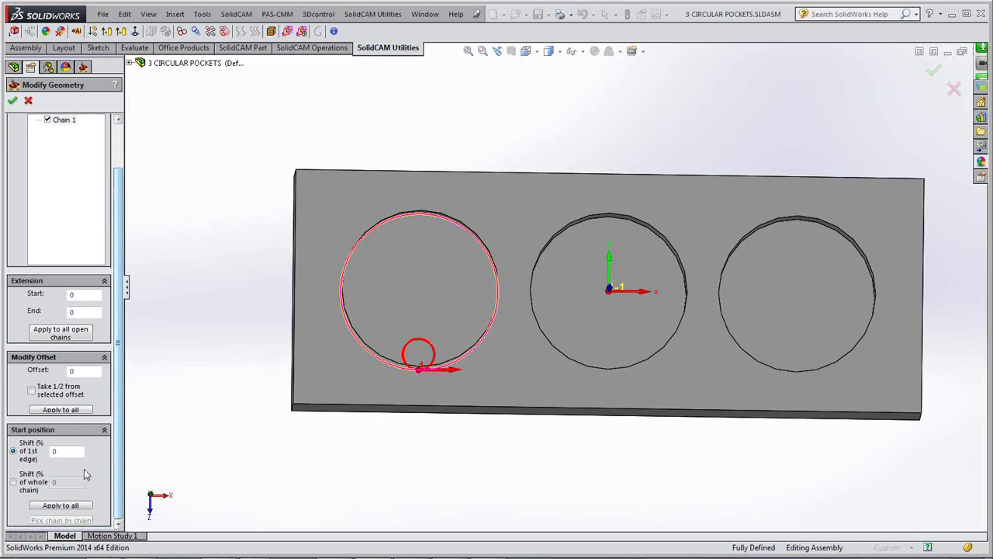
click(12, 482)
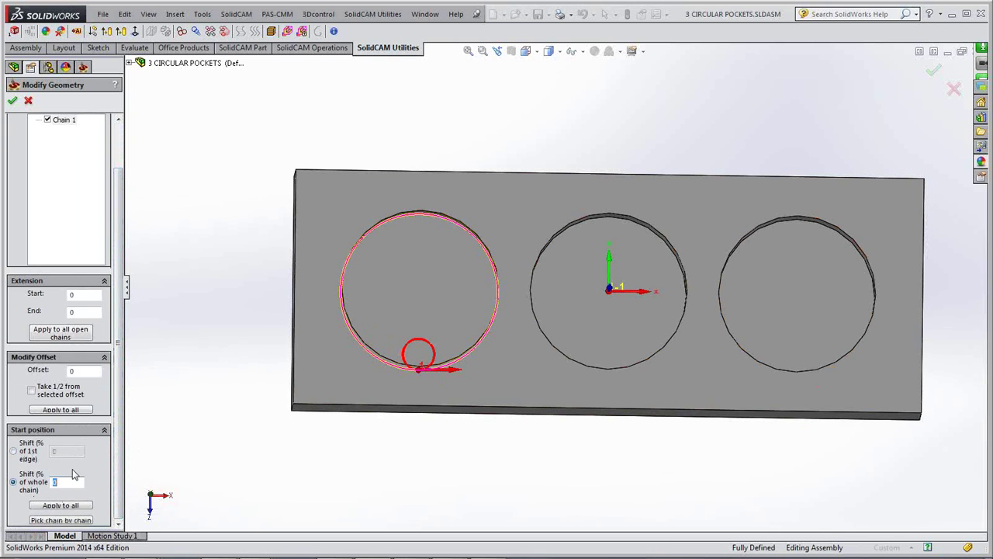
click(66, 484)
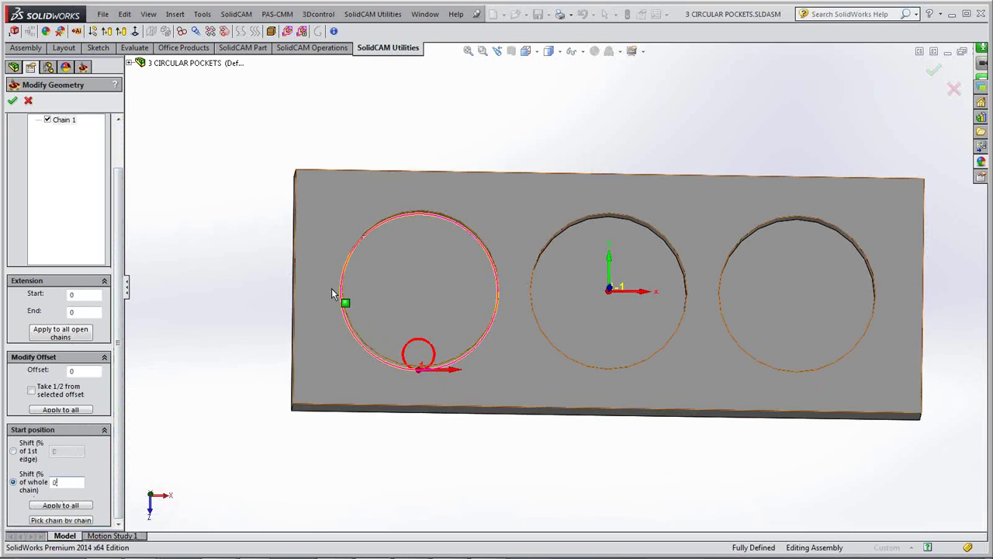
click(393, 225)
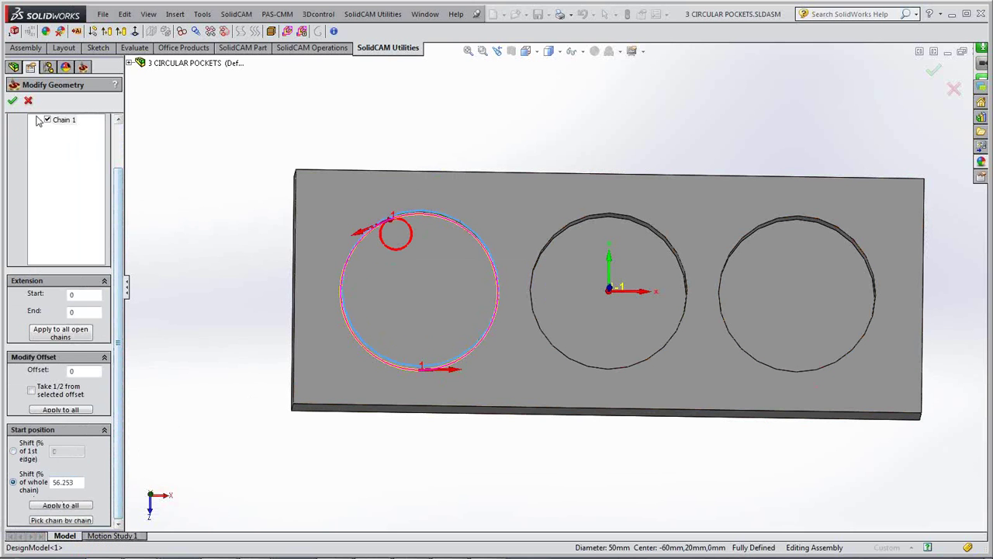
click(13, 100)
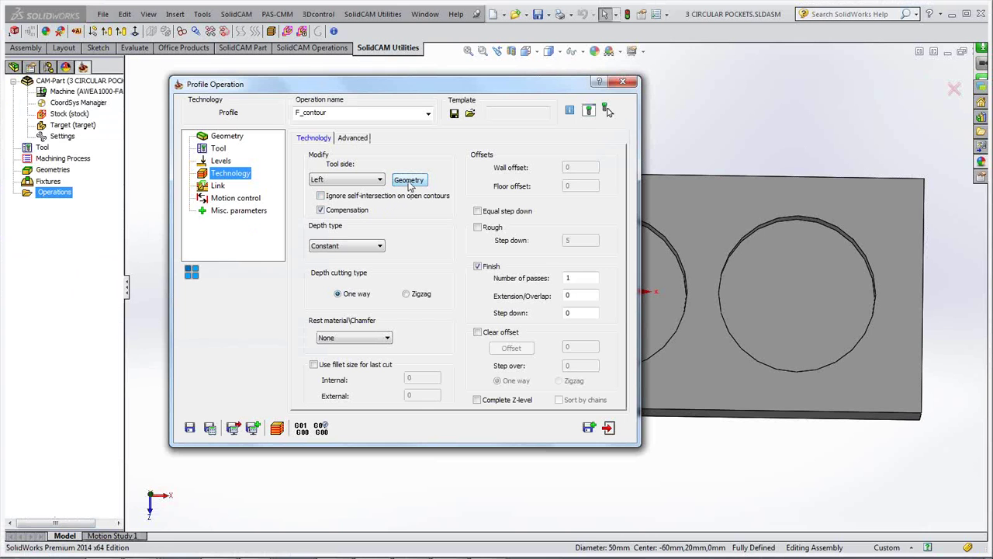
Step: Set the modify offset of the contour chain to 2
click(409, 181)
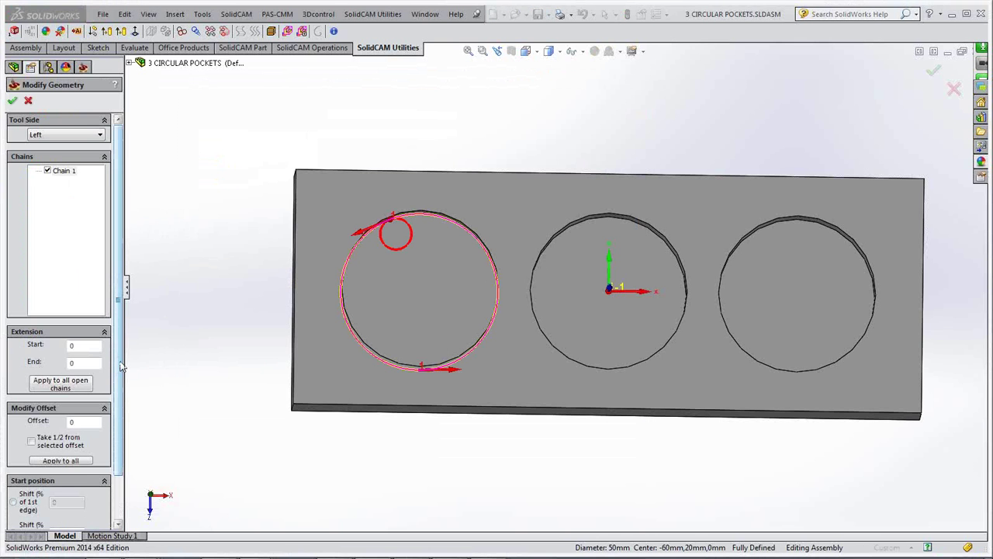
scroll(101, 388, down, 3)
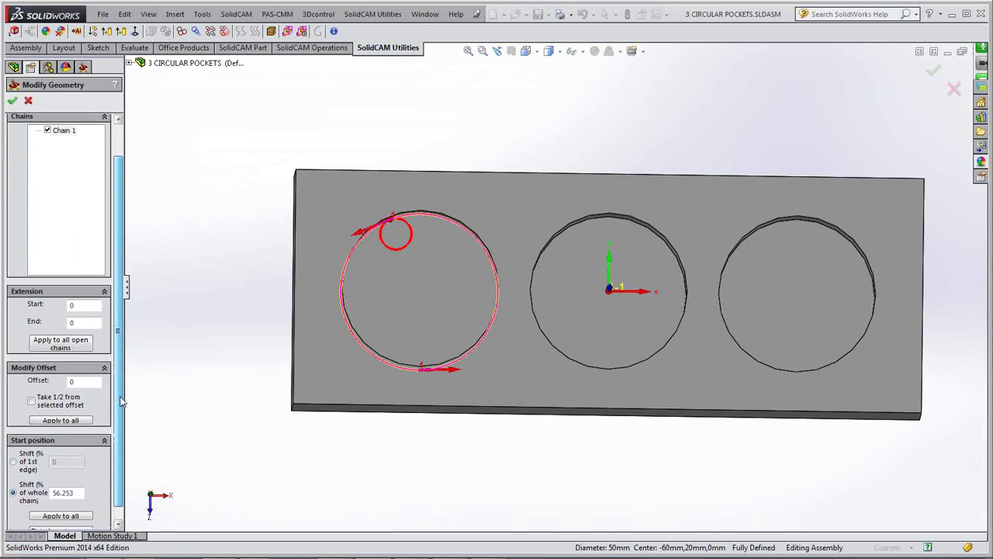
double_click(87, 371)
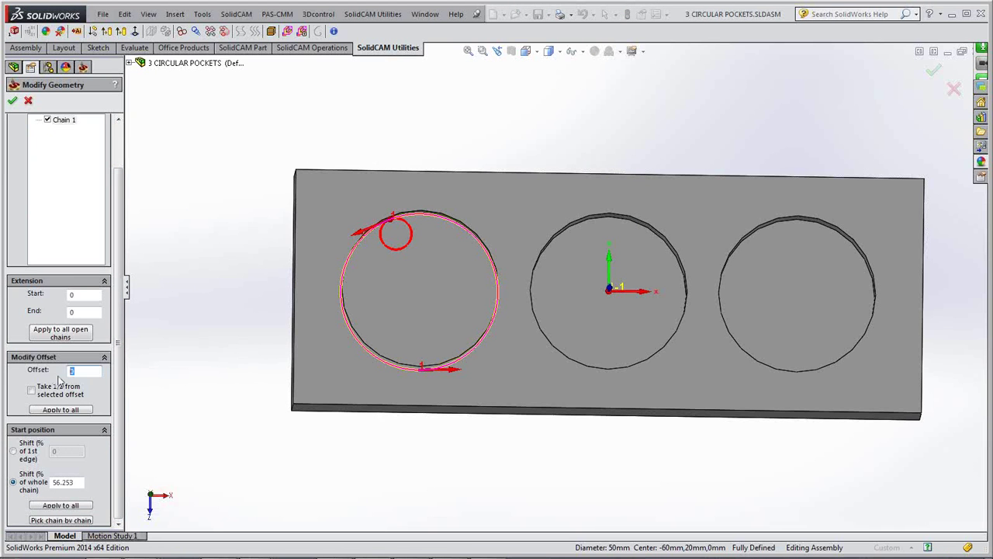
text(2)
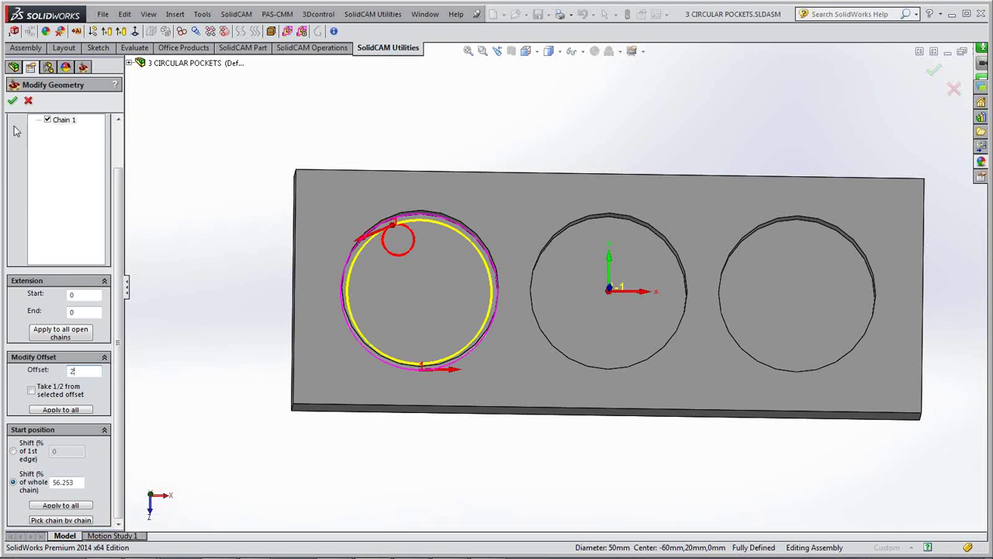
click(12, 101)
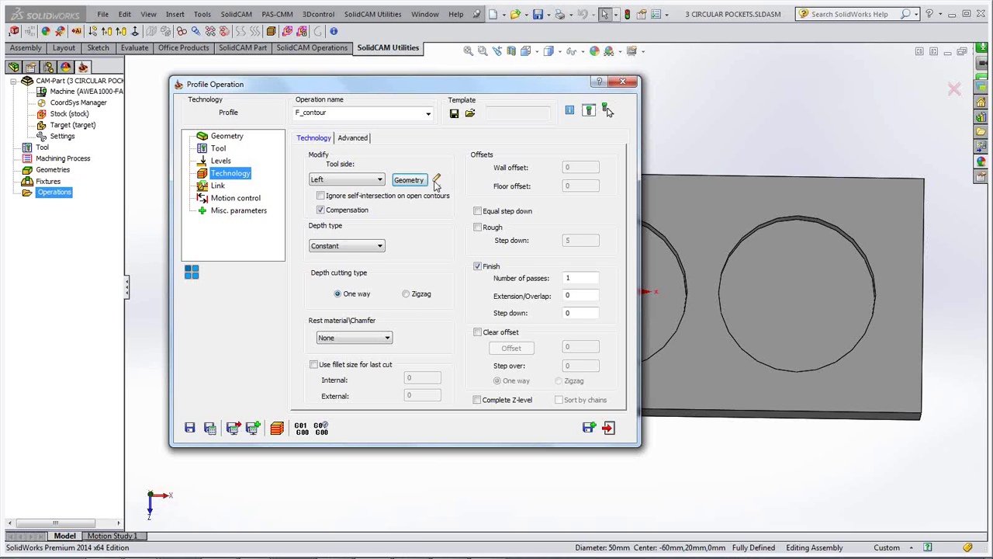
Step: Reset the contour chain's modify offset to 0
click(409, 181)
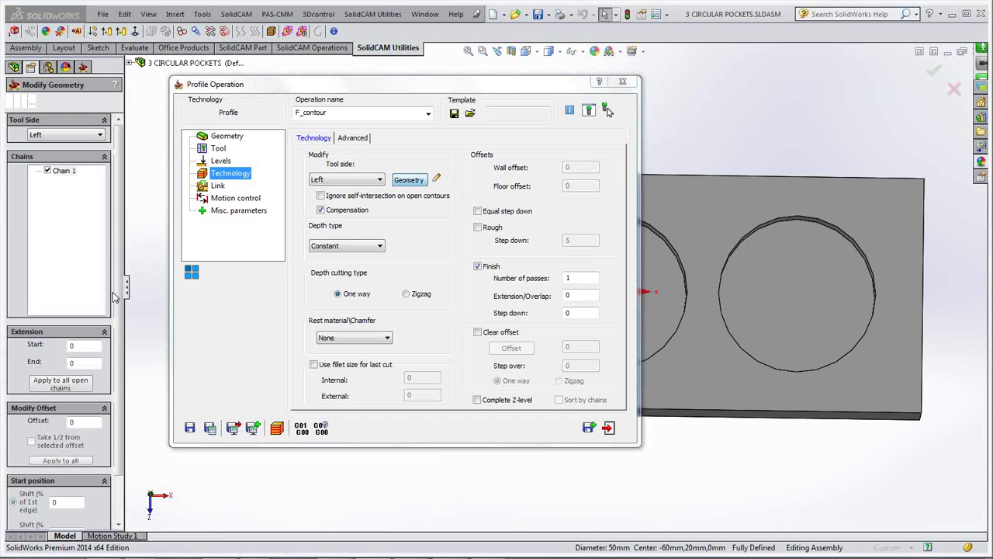
scroll(120, 326, down, 2)
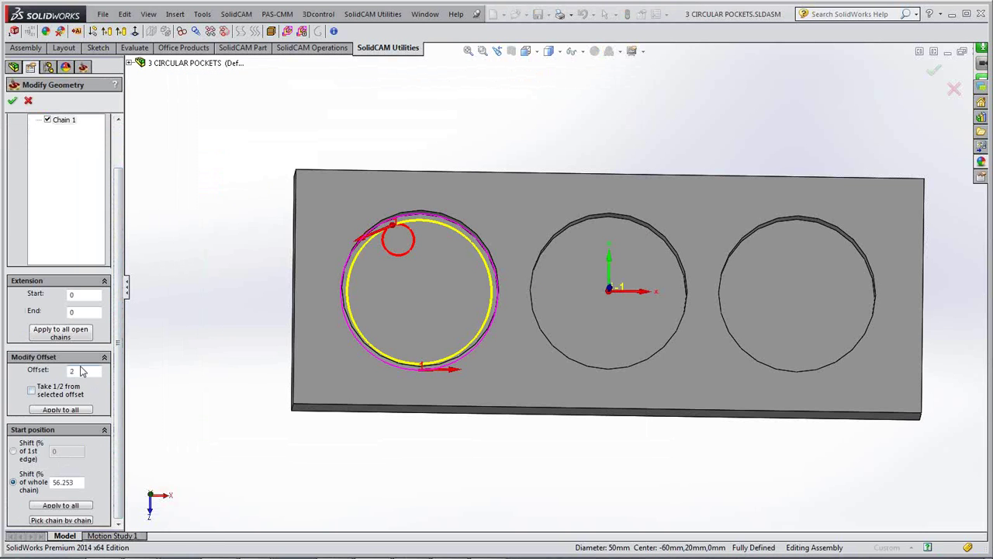
double_click(72, 370)
text(0)
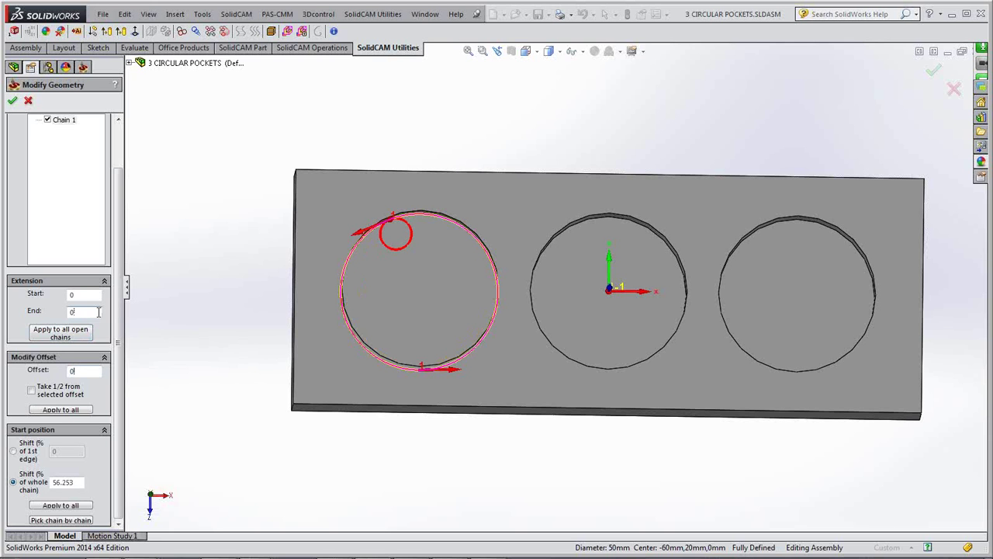
click(12, 101)
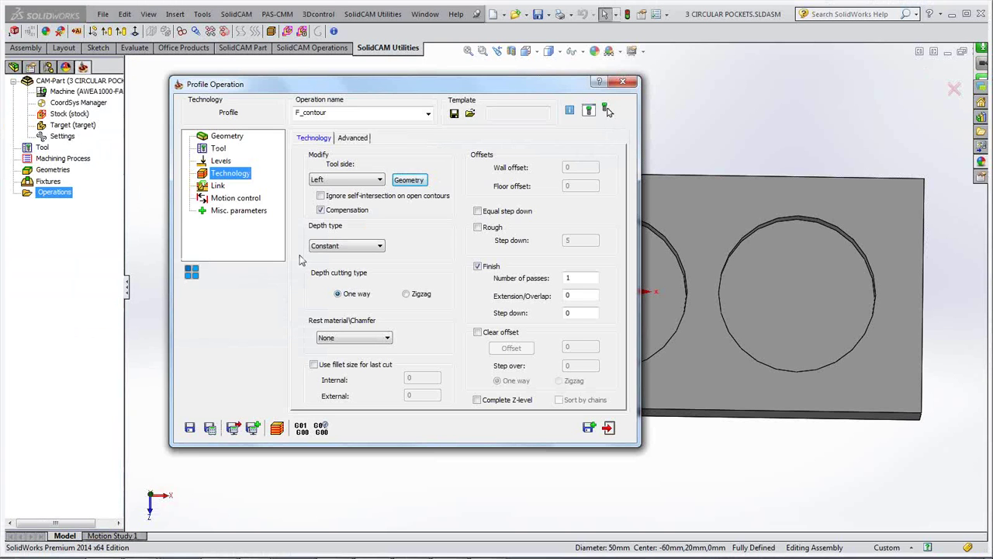
Step: Save and calculate the profile operation, display its tool path on the part, and exit the operation settings
click(218, 186)
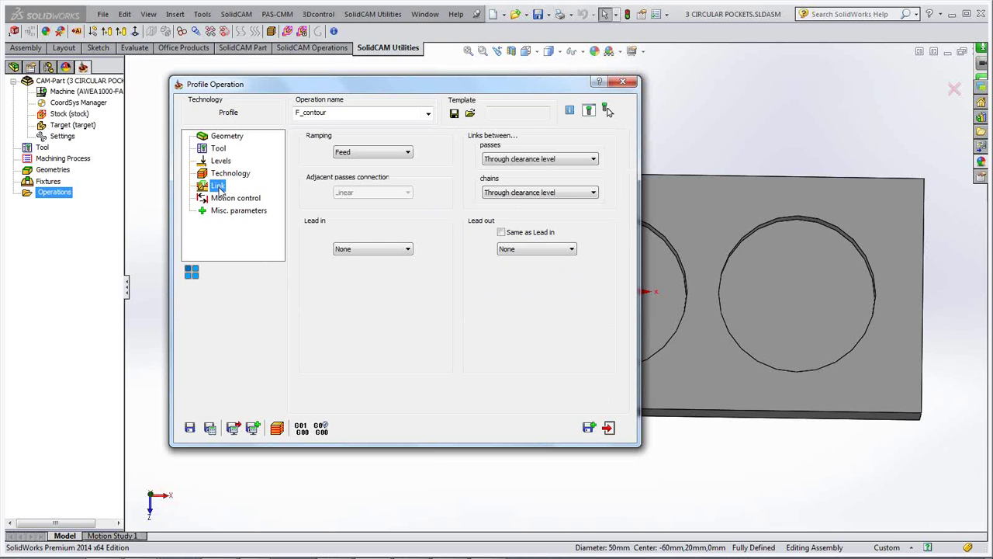
click(211, 429)
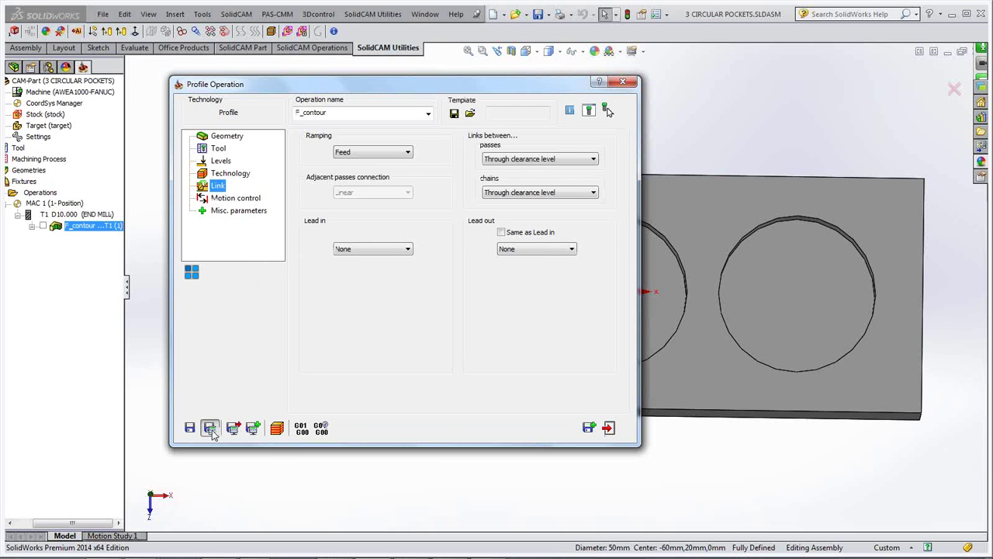
double_click(426, 88)
click(43, 226)
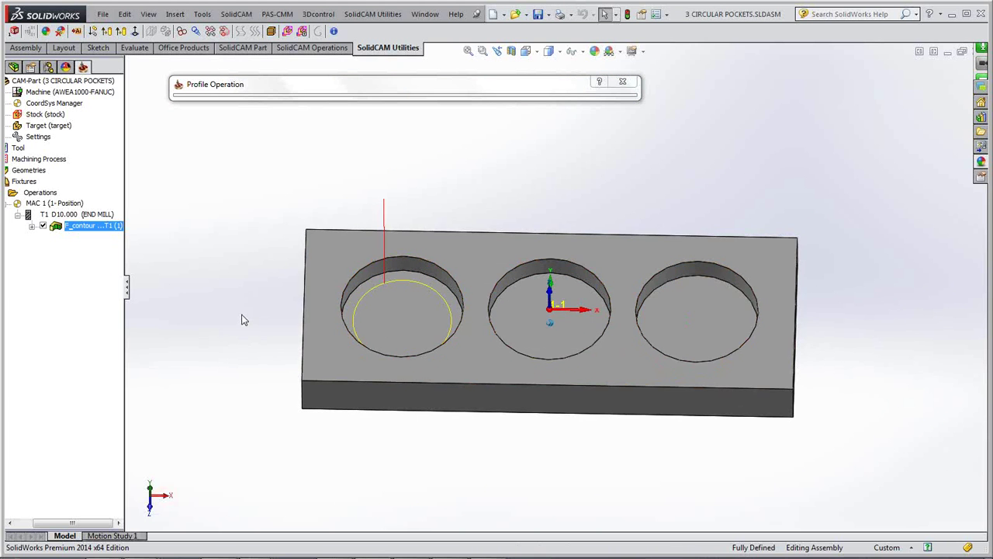
click(428, 85)
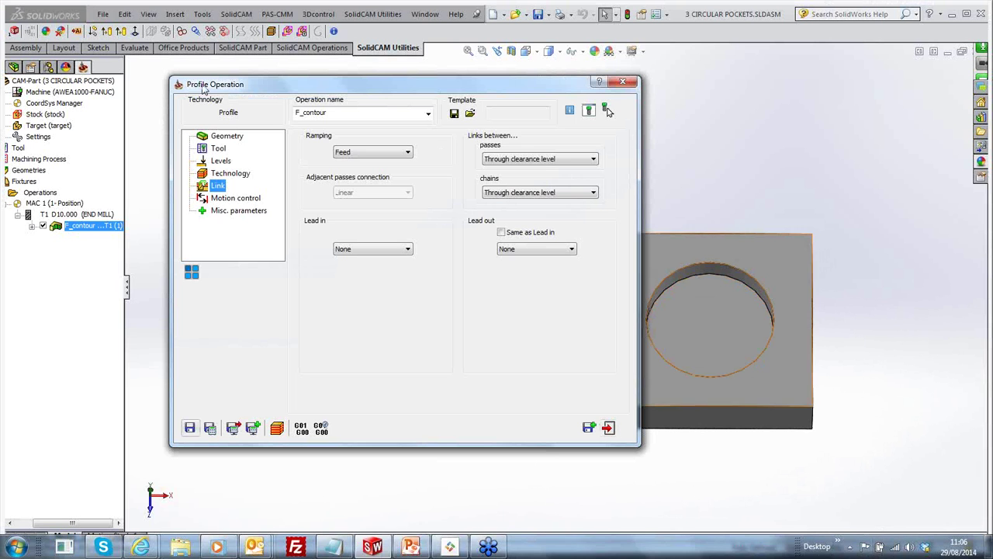
click(624, 83)
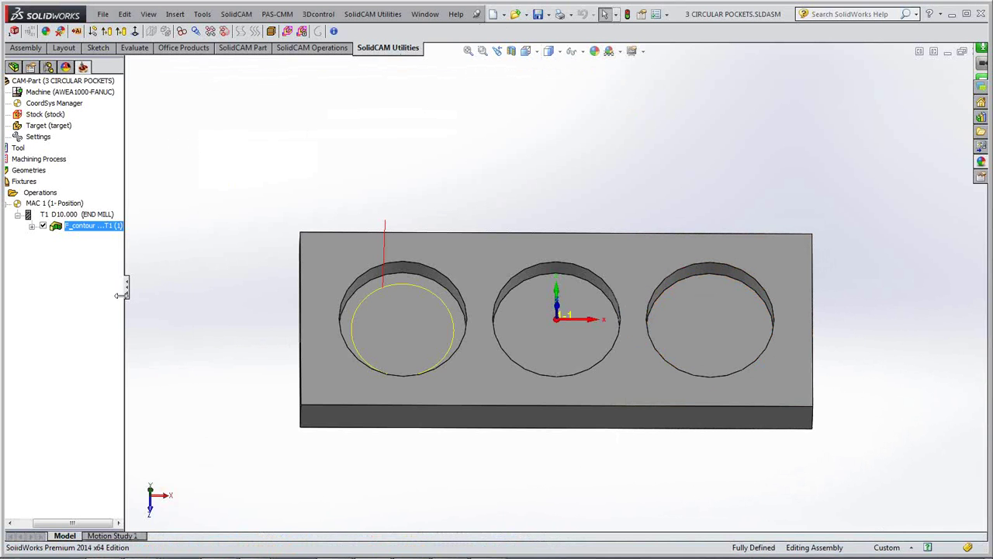
right_click(84, 226)
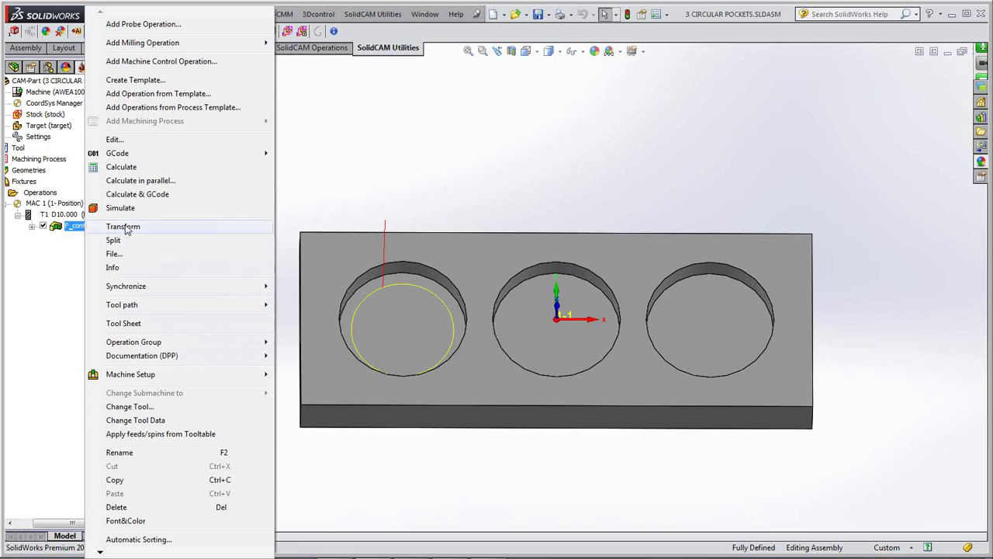
click(124, 225)
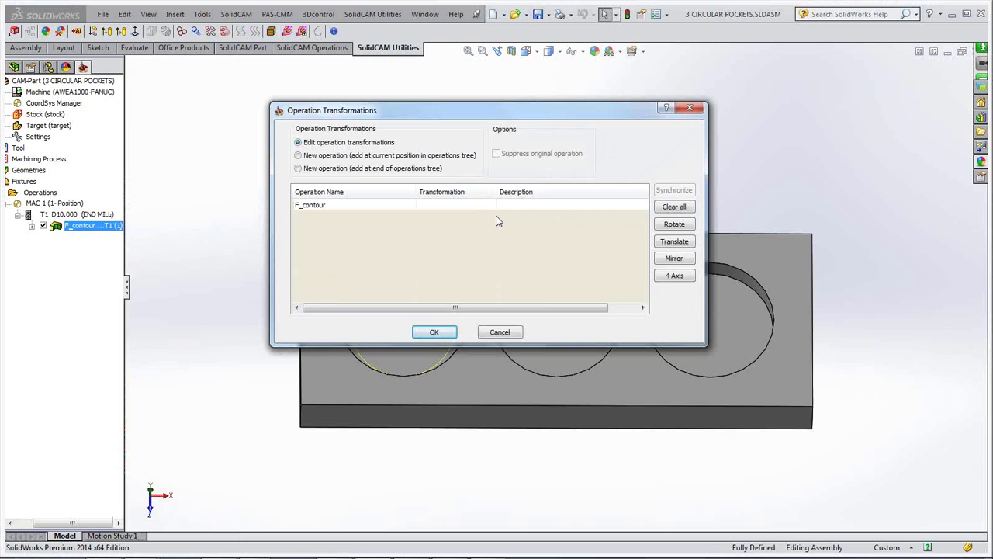
click(689, 107)
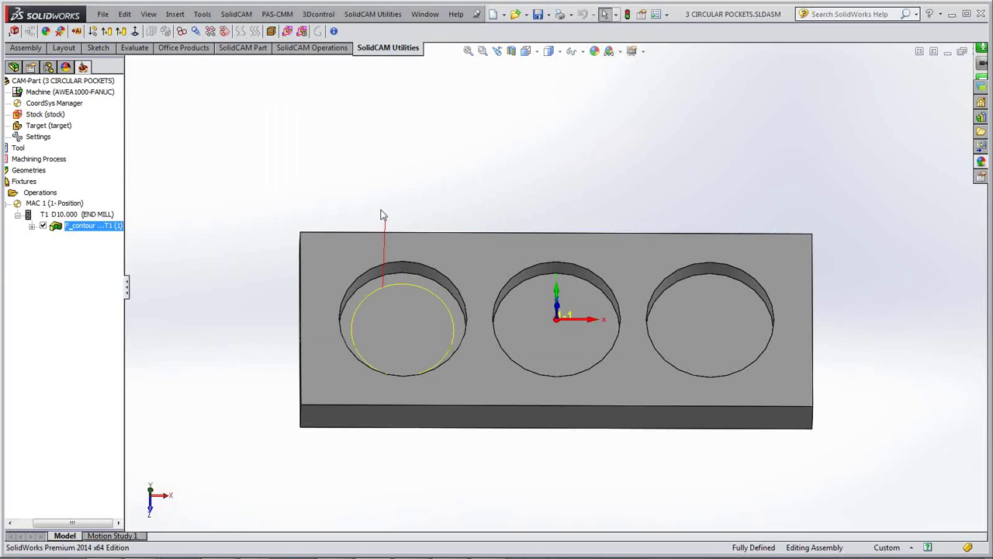
Step: Add a translate matrix transformation to the F_contour operation with 2 copies on X and an X step of 60
double_click(97, 230)
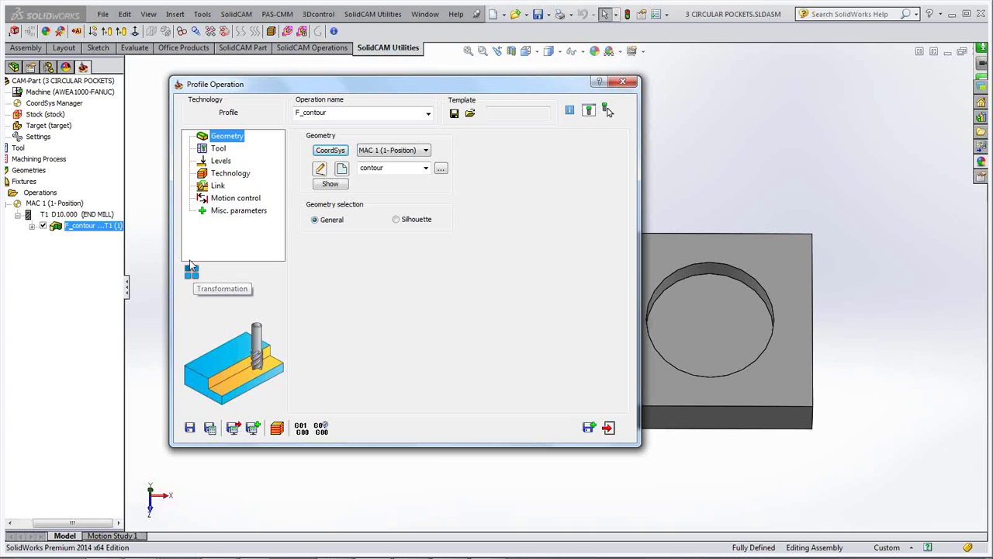
click(192, 273)
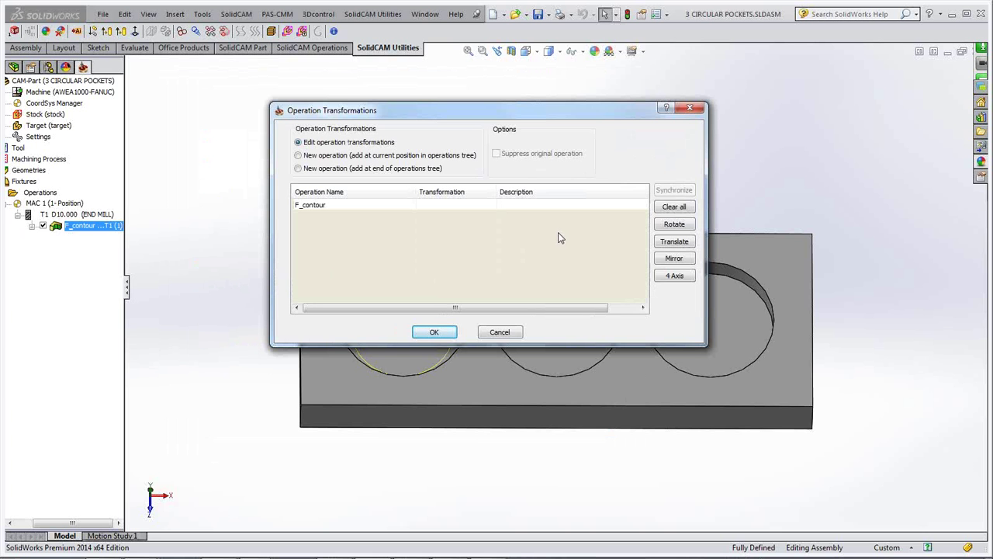
click(674, 241)
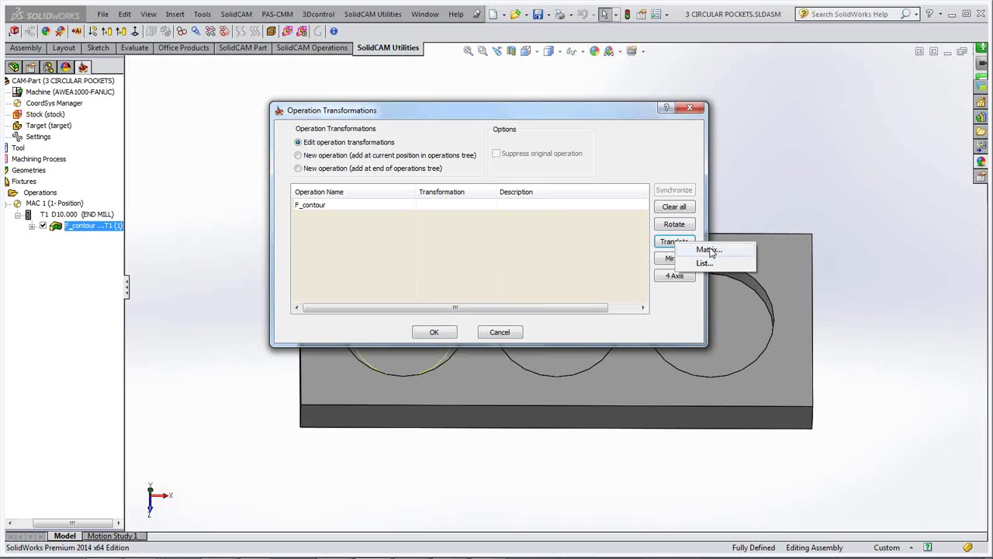
click(709, 250)
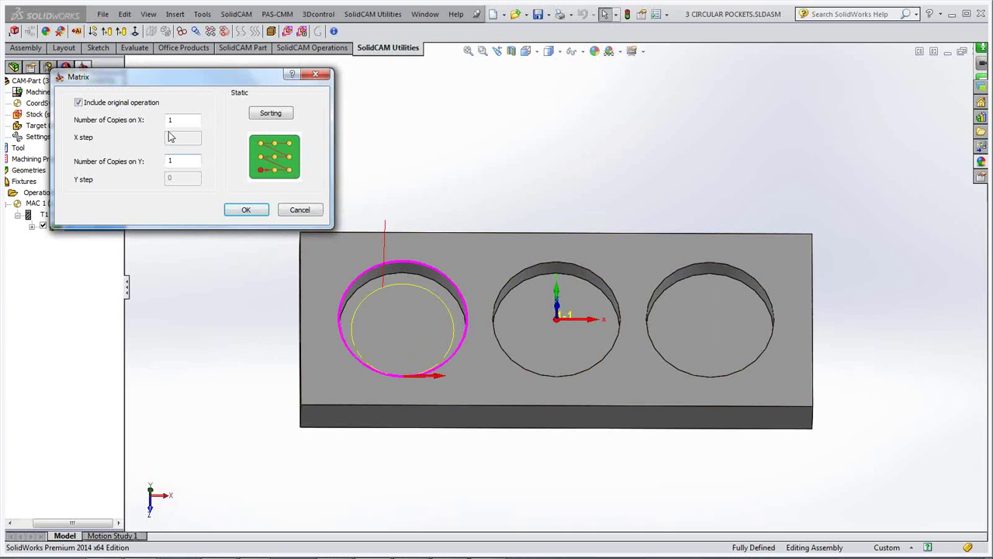
key(BackSpace)
text(2)
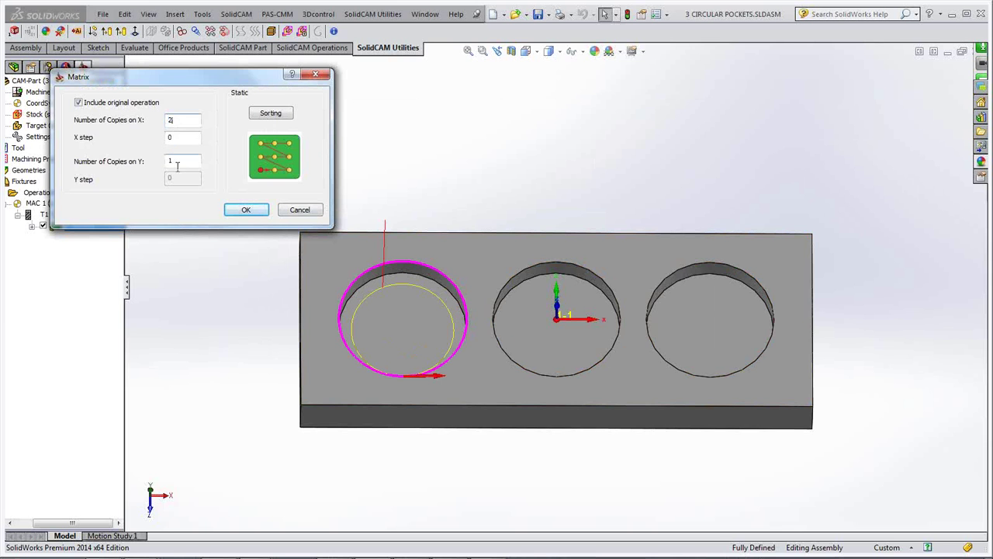
click(164, 136)
text(60)
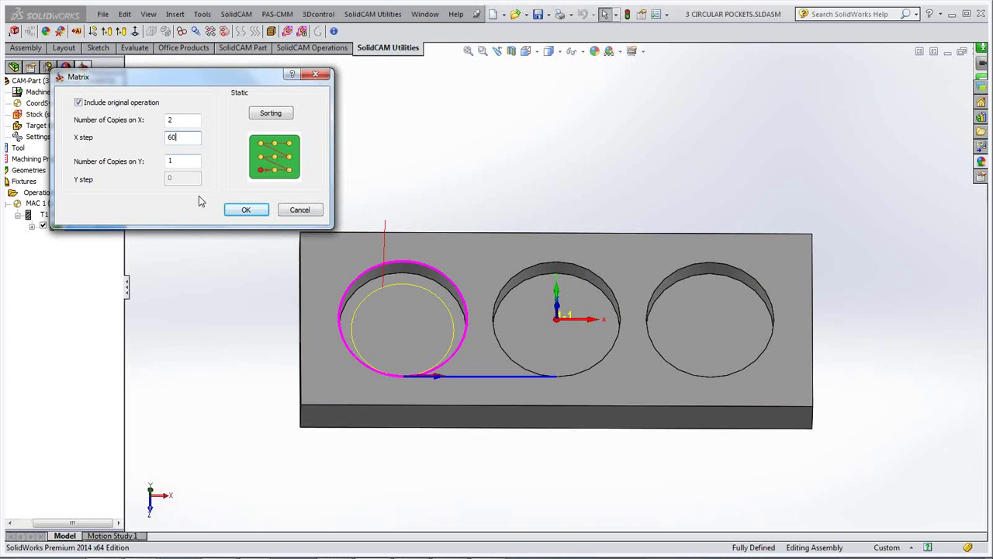
click(244, 210)
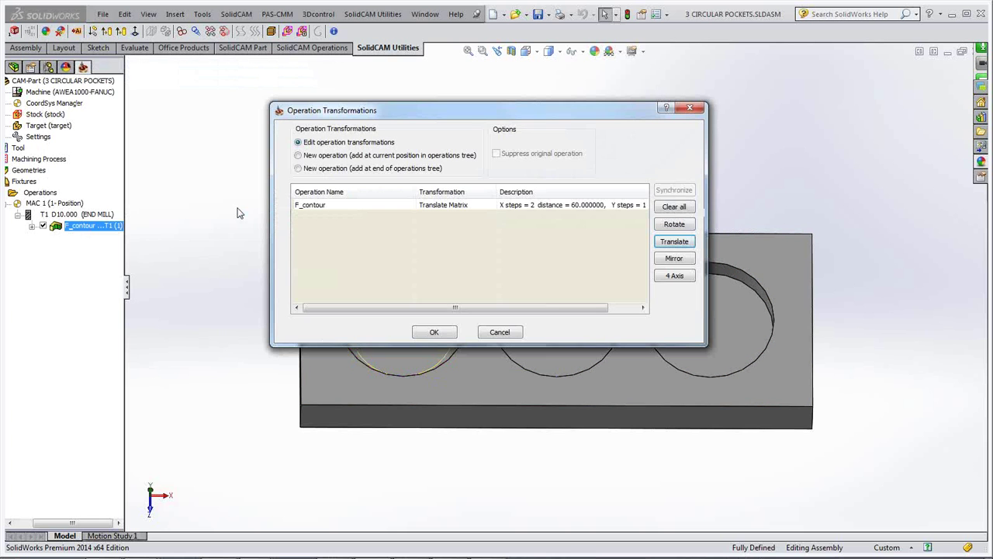
Step: Add another translate matrix to F_contour with 2 copies on X and an X step of 60
click(673, 242)
click(681, 250)
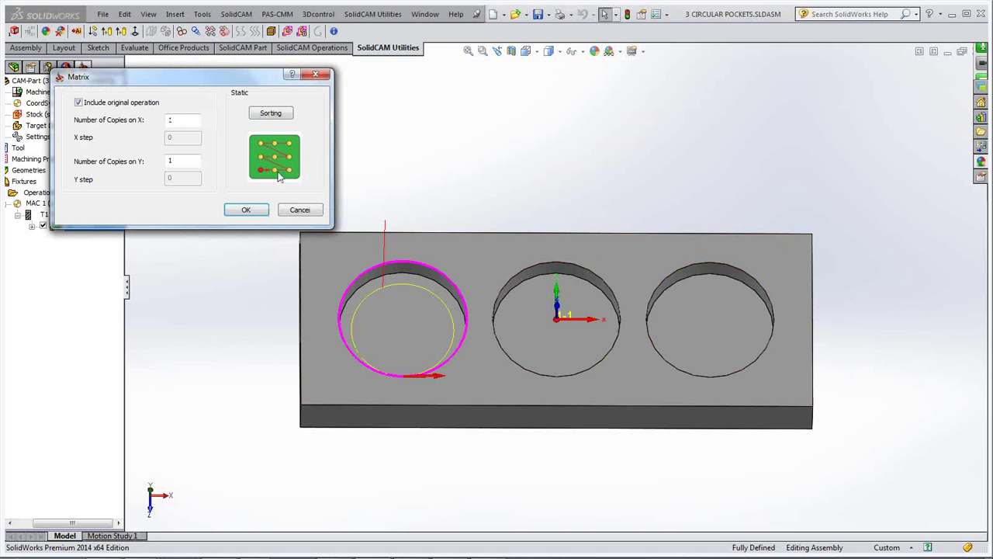
drag(184, 122, 161, 125)
text(2)
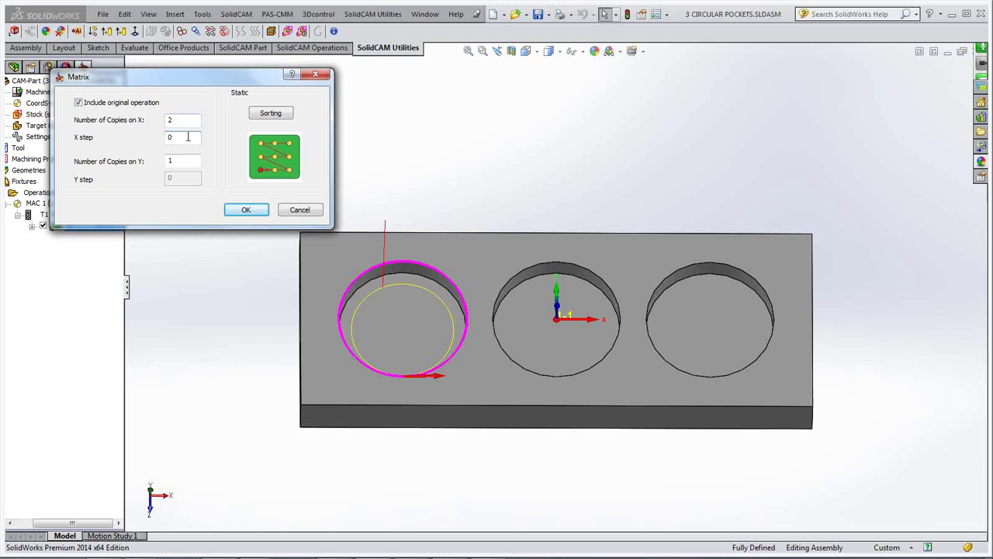
drag(177, 139, 148, 143)
text(60)
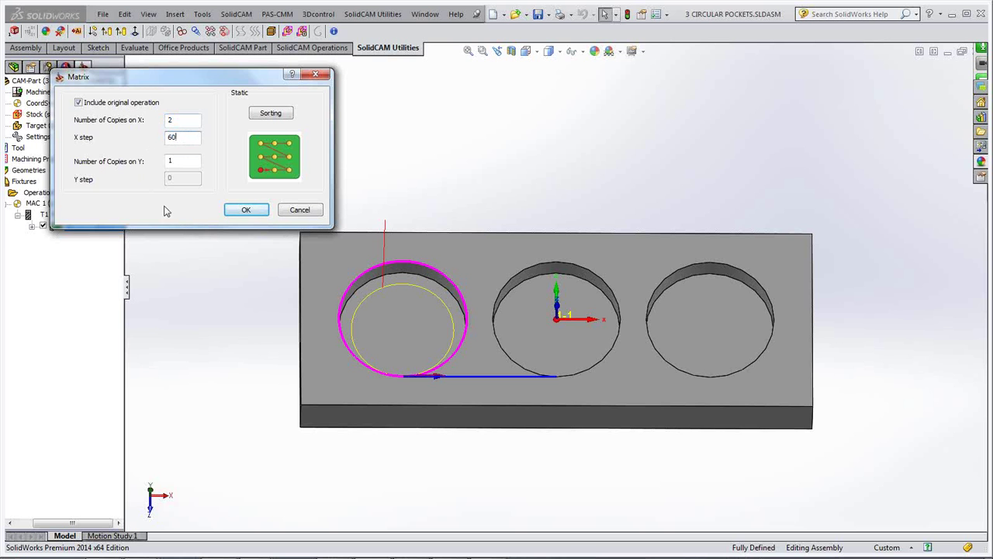
click(244, 210)
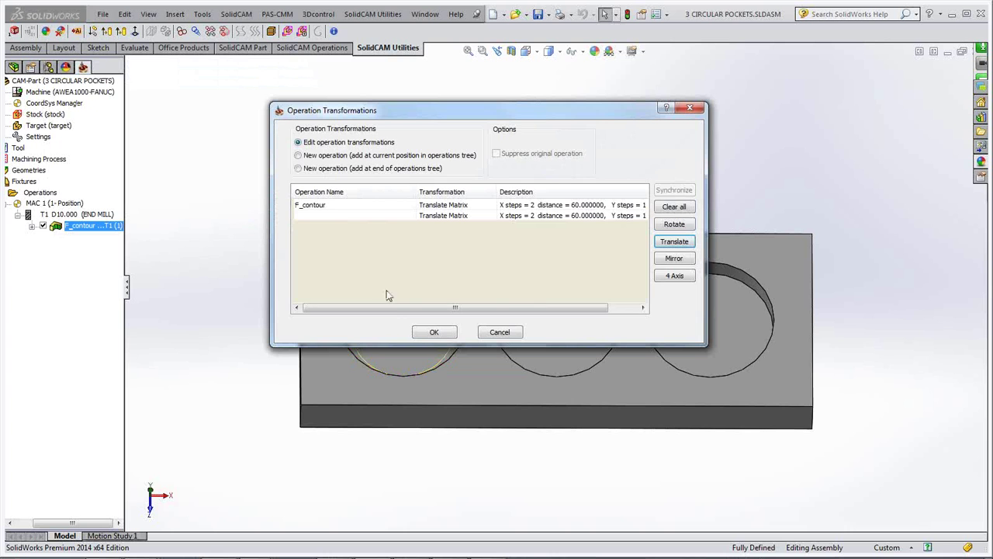
Step: Delete the first of the two identical translate matrix entries from the operation's transformation list
click(461, 206)
right_click(462, 208)
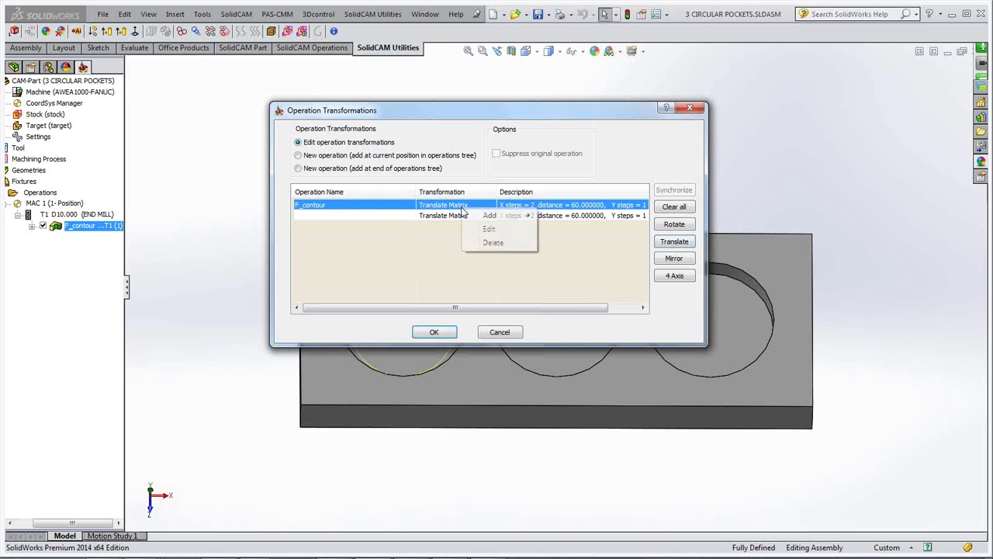
click(493, 242)
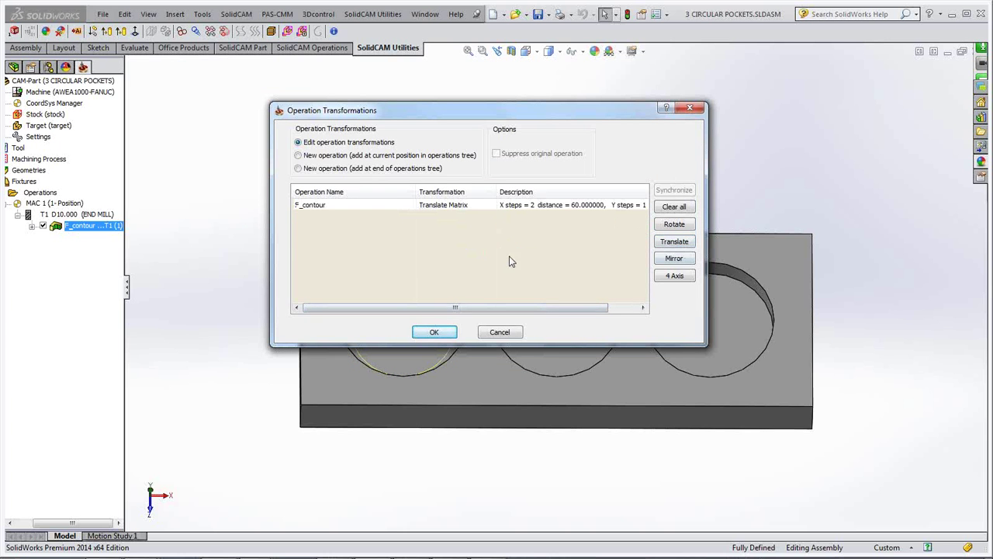
Step: Accept the operation transformations, save the profile operation and confirm recalculating its tool path
click(434, 331)
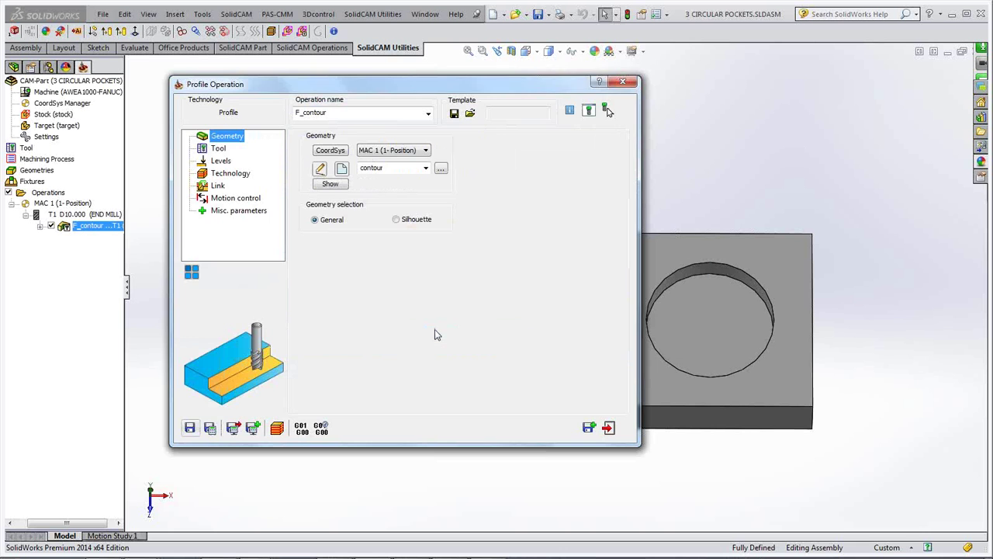
click(210, 427)
click(206, 125)
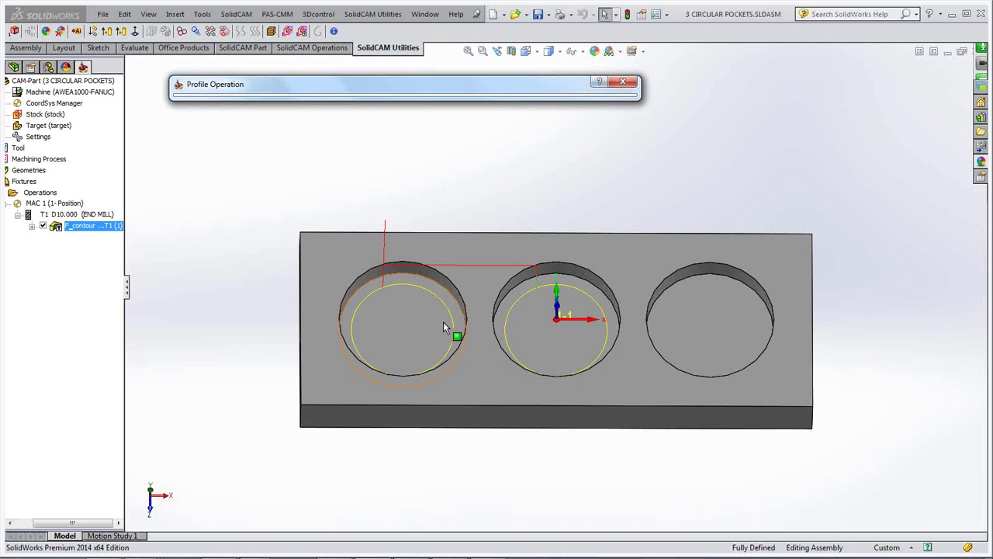
Step: Edit the F_contour translate matrix to make 3 copies on X and accept the transformation
double_click(443, 84)
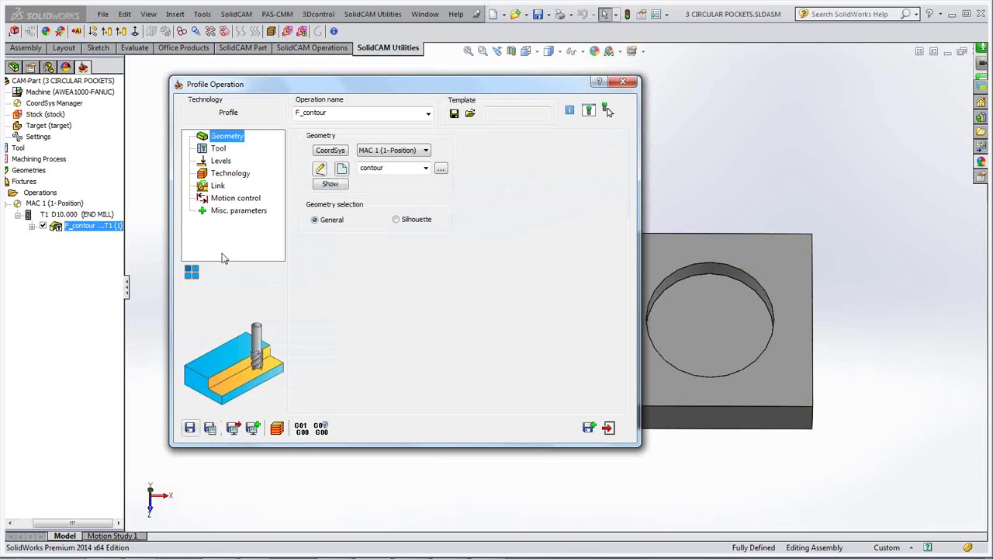
click(192, 273)
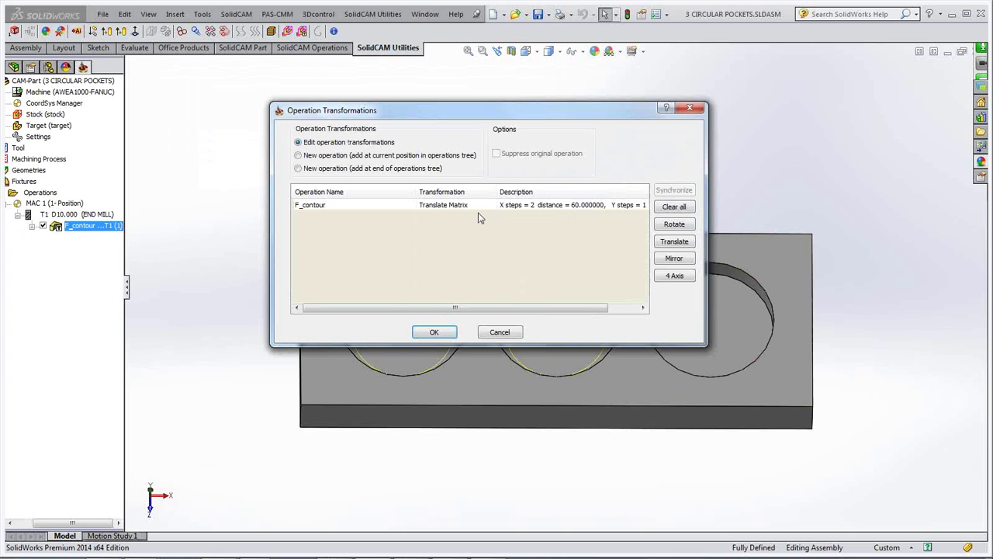
double_click(550, 207)
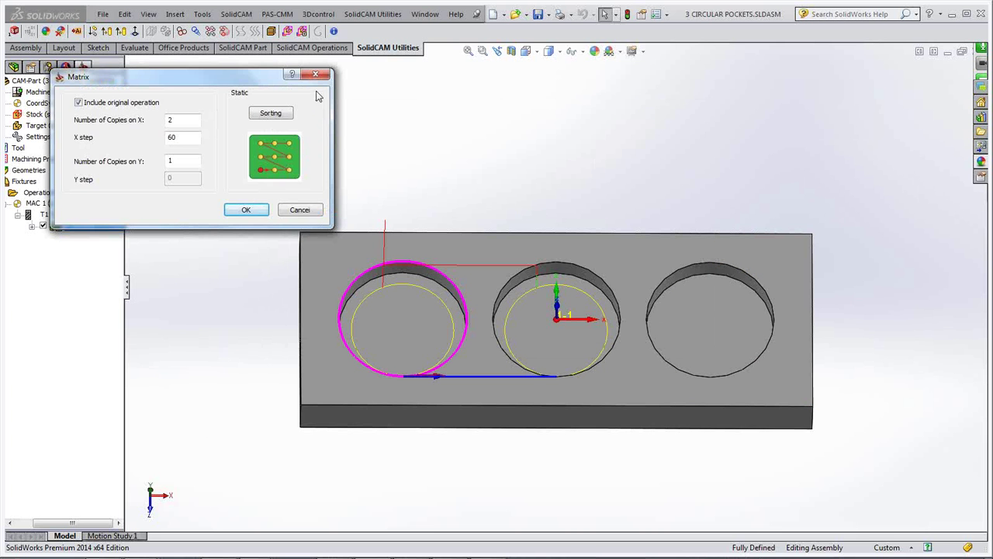
double_click(178, 117)
text(3)
click(246, 210)
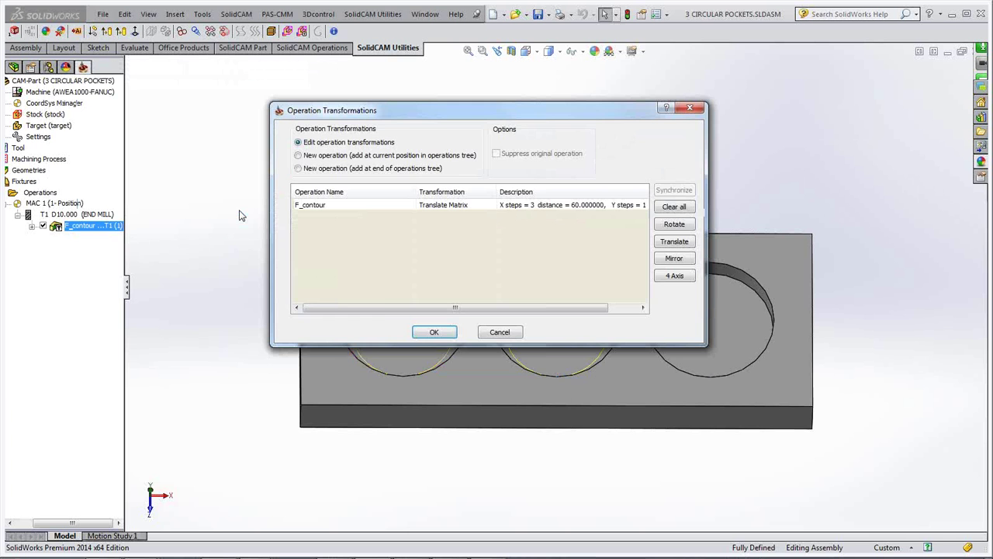
click(431, 331)
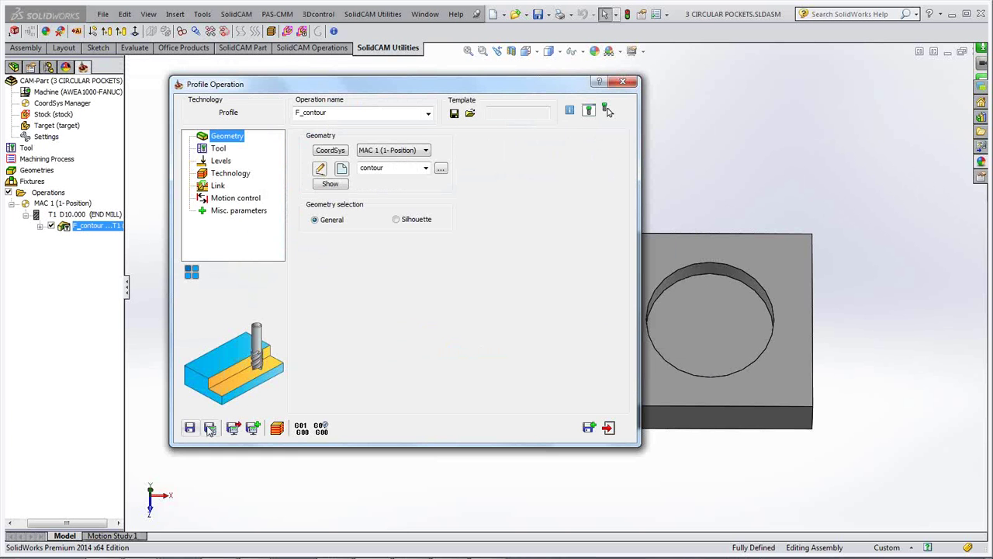
Step: Save and recalculate the profile operation, inspect the tool path across the pockets, and exit the operation settings
click(210, 427)
click(195, 118)
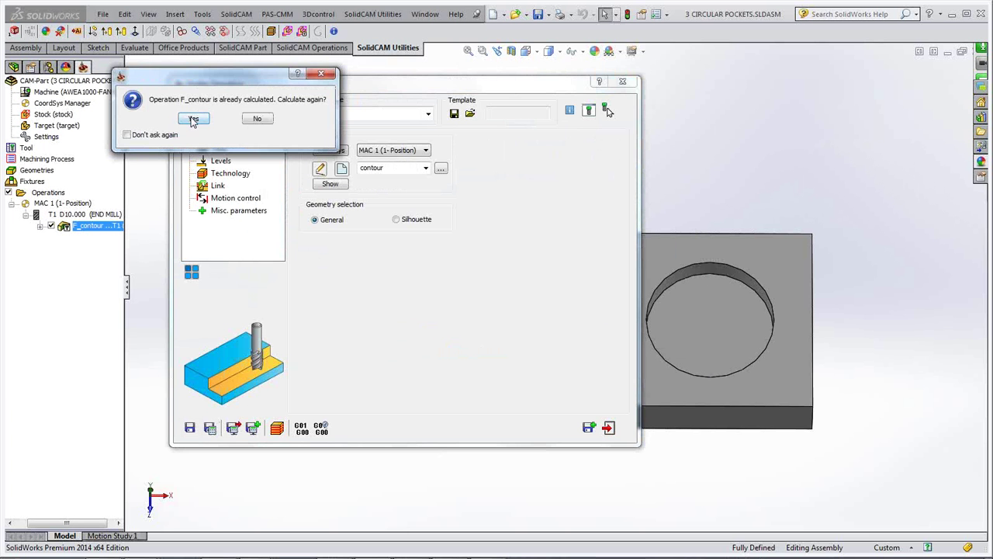
double_click(436, 91)
click(373, 147)
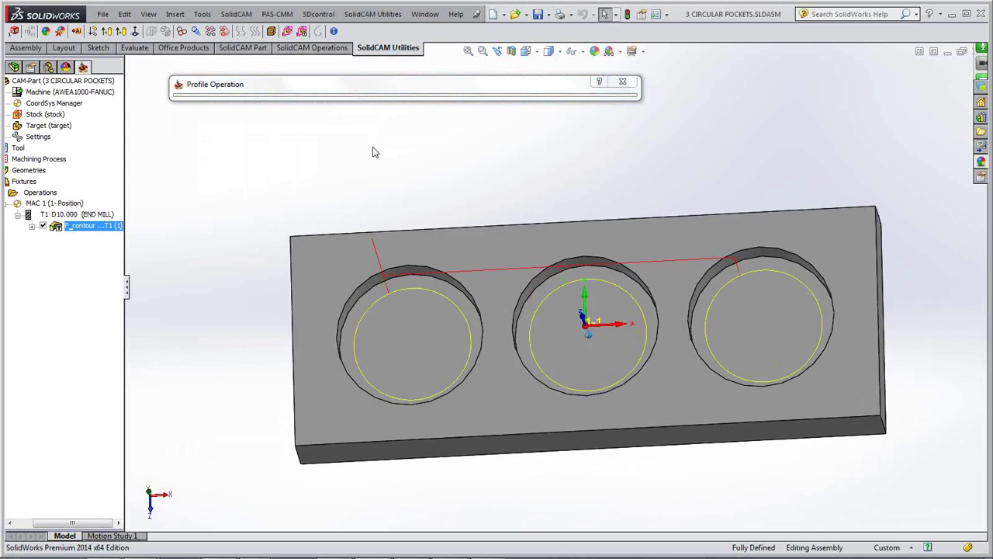
double_click(430, 89)
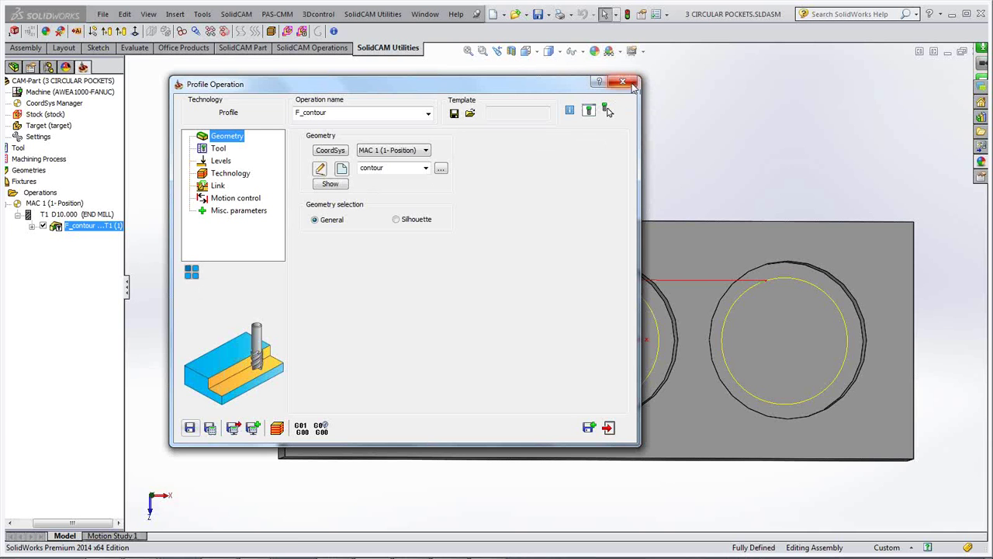
click(623, 82)
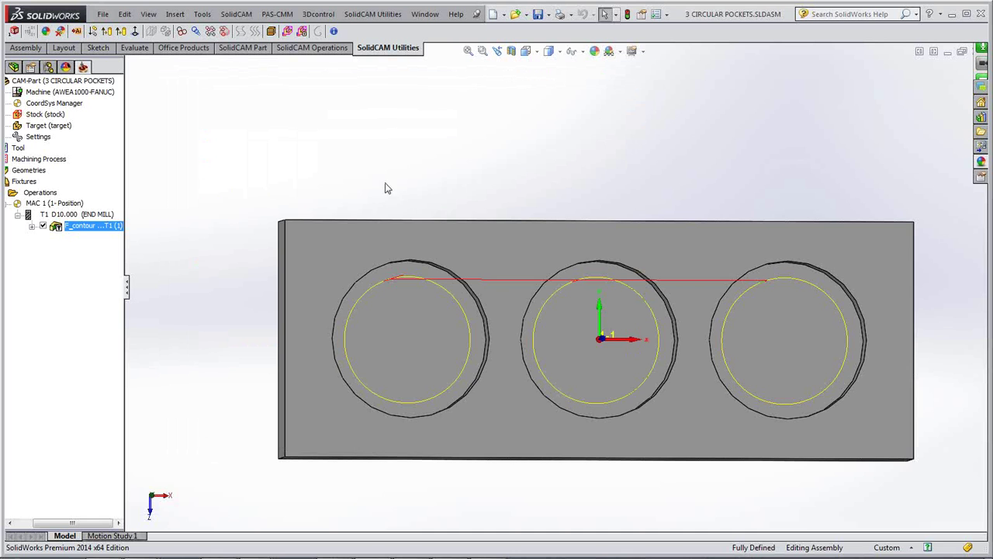
middle_drag(381, 172, 382, 353)
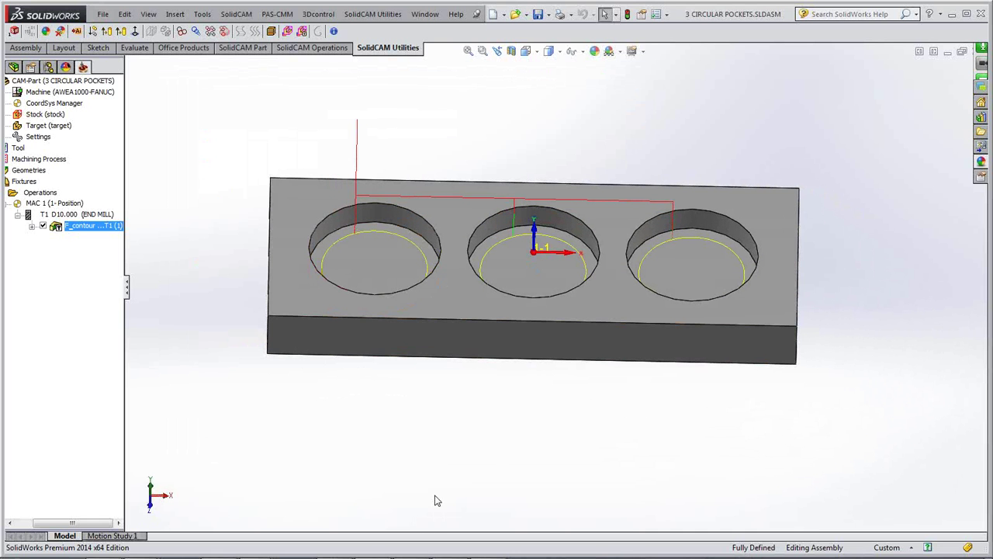
Step: Switch to Internet Explorer and look through the SolidCAM home page, including the What's New in SolidCAM 2014 section
mouse_move(427, 554)
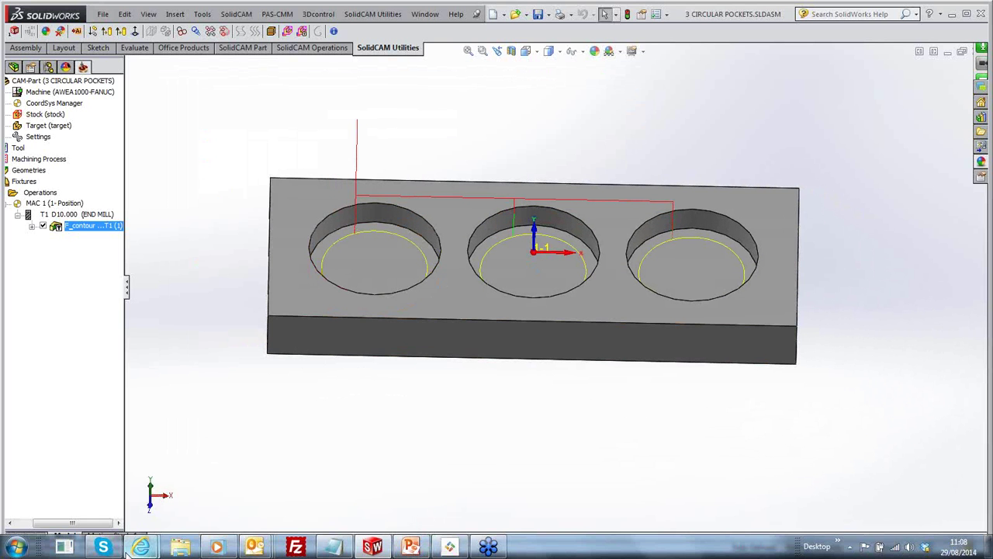
mouse_move(140, 547)
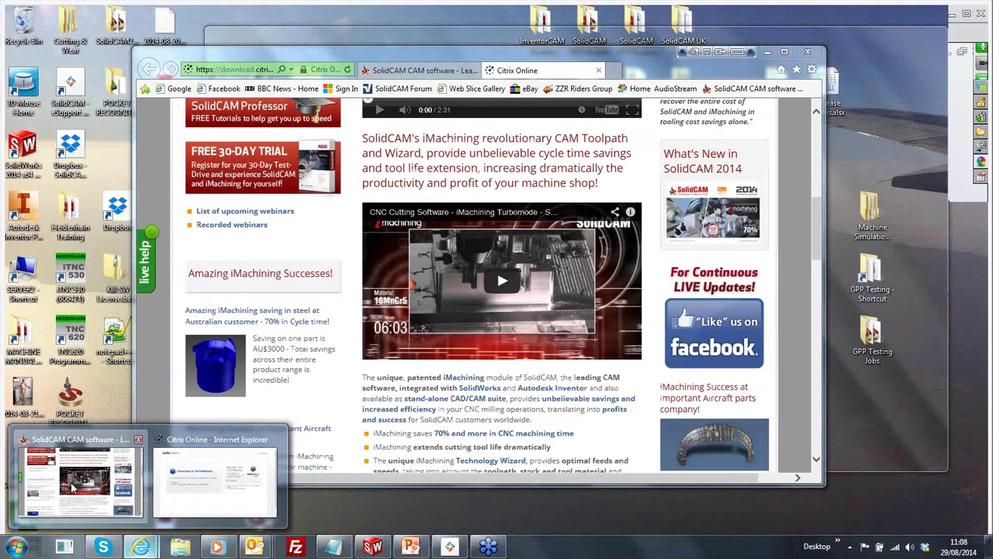
click(78, 477)
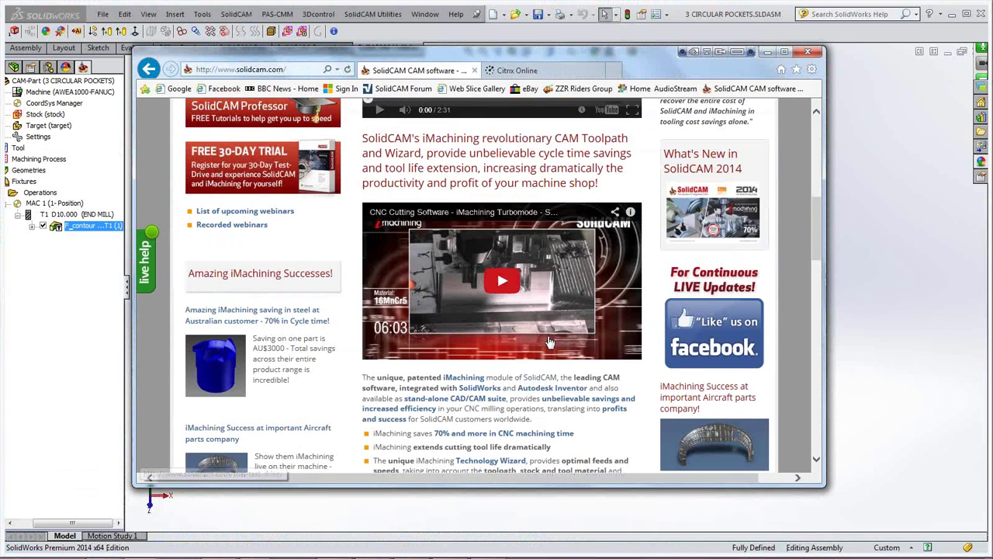
scroll(551, 322, up, 5)
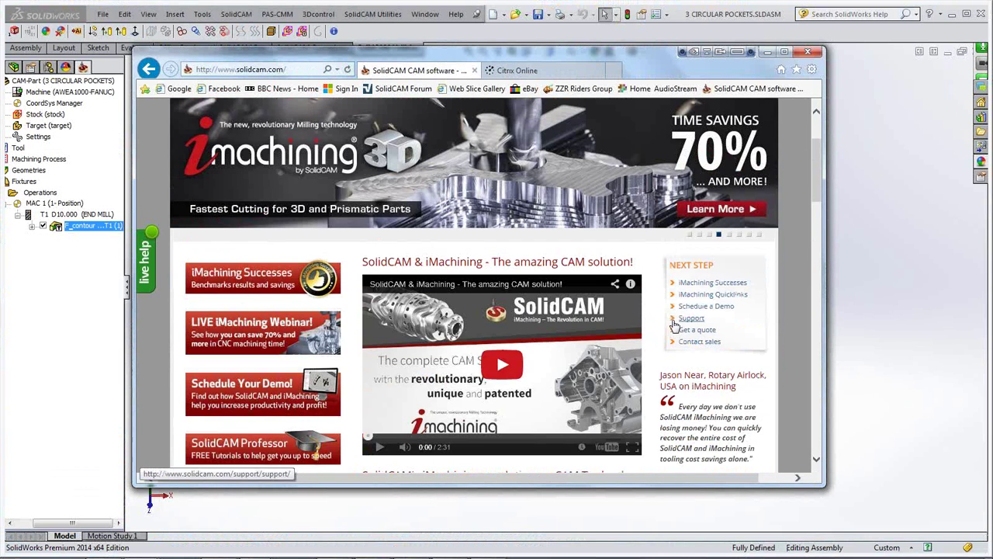
scroll(674, 324, up, 3)
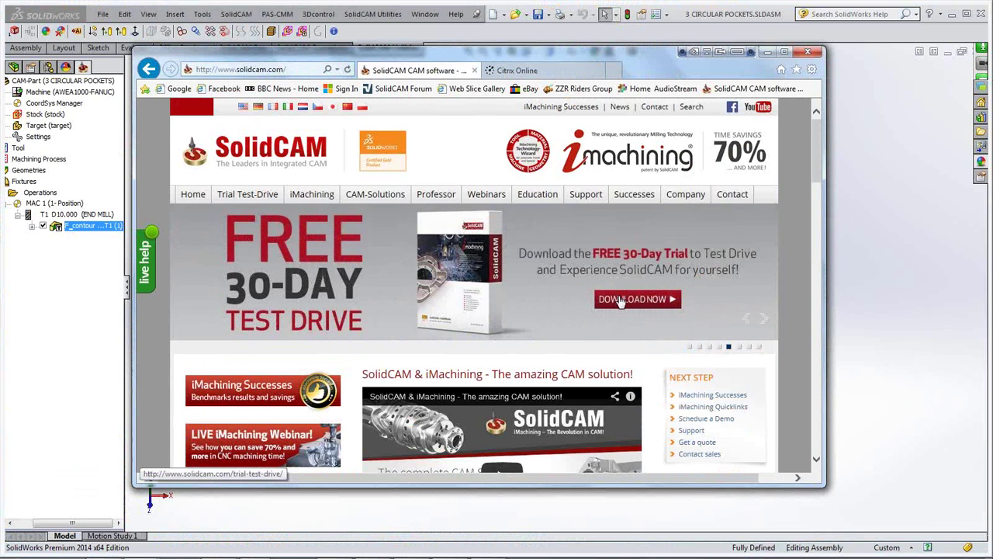
scroll(723, 309, down, 5)
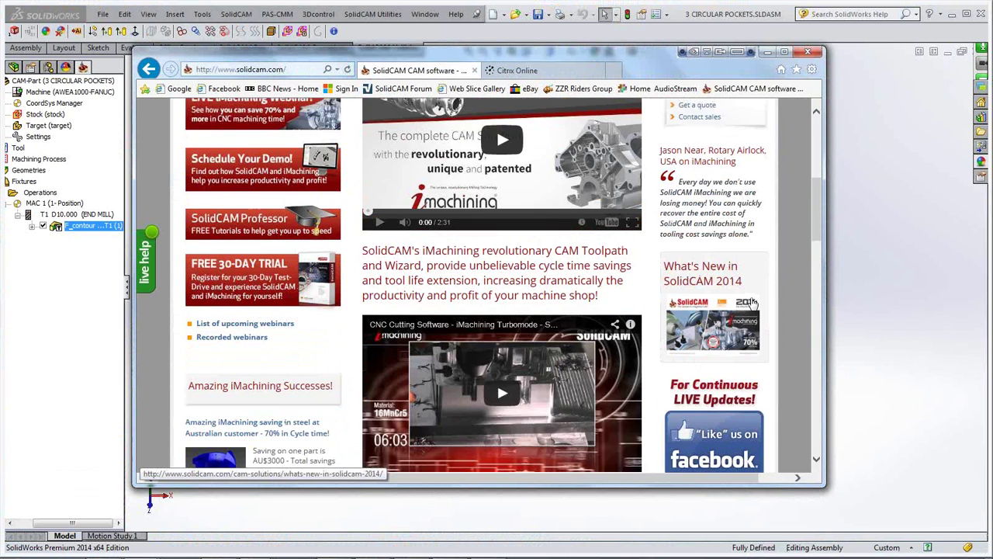
scroll(752, 302, down, 1)
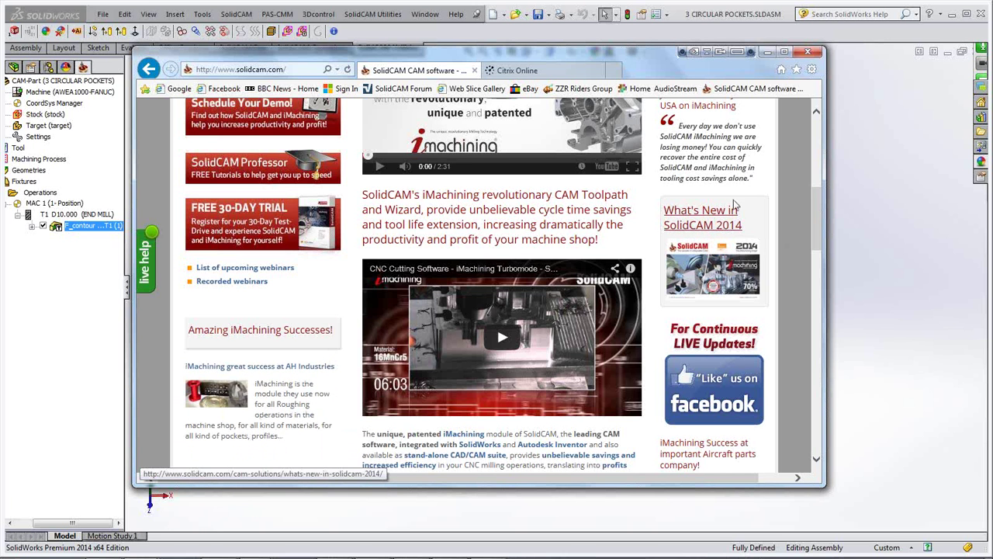
Step: Switch back to SolidWorks, hide the F_contour tool path and delete that operation, confirming the deletion
click(768, 51)
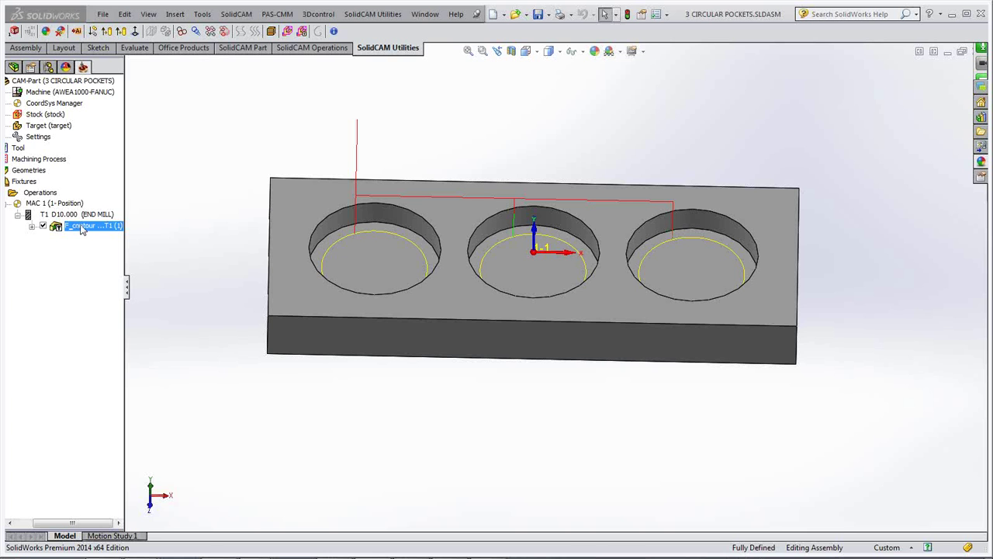
click(43, 226)
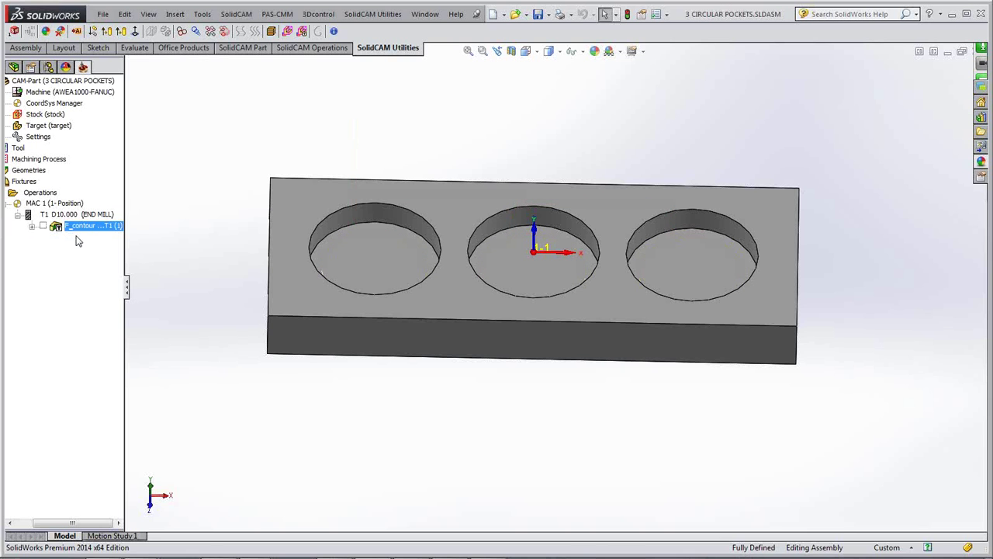
right_click(85, 232)
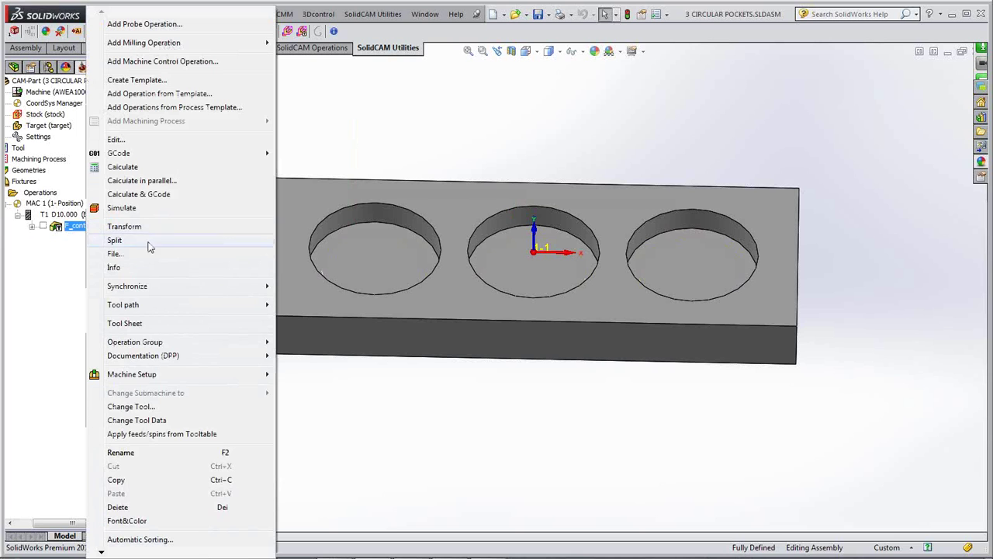
click(124, 509)
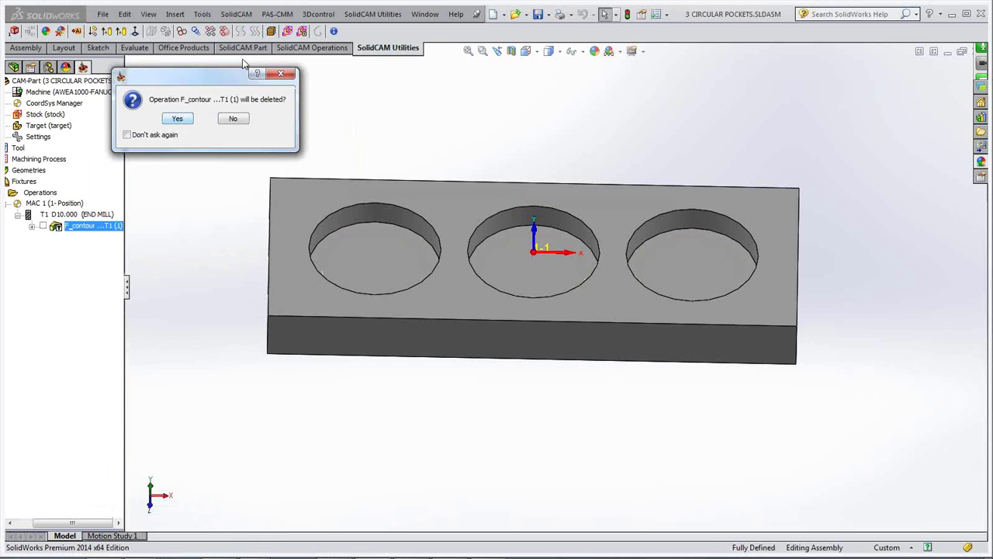
click(177, 120)
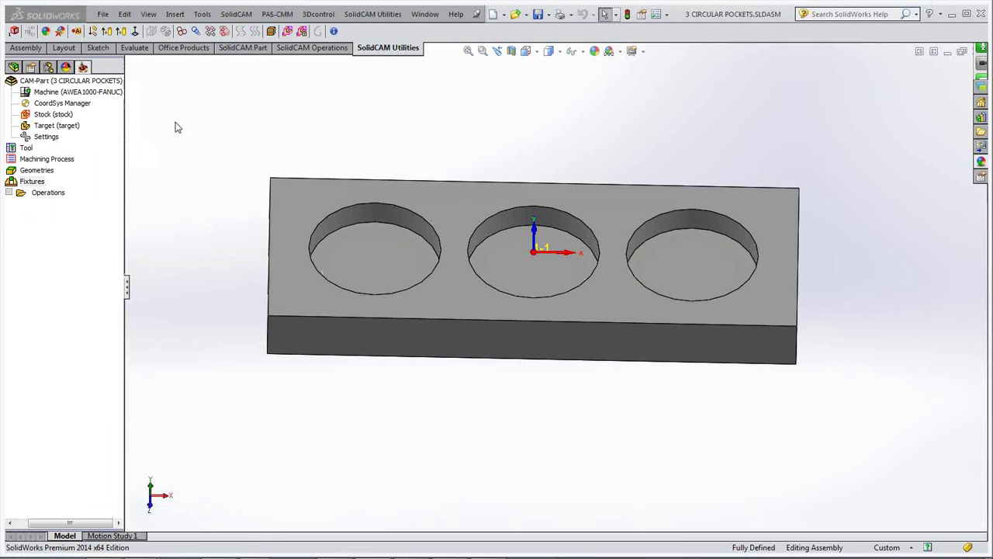
Step: Add a ToolBox cycles milling operation using the Spiral pocket technology and move its dialog off the part
right_click(46, 195)
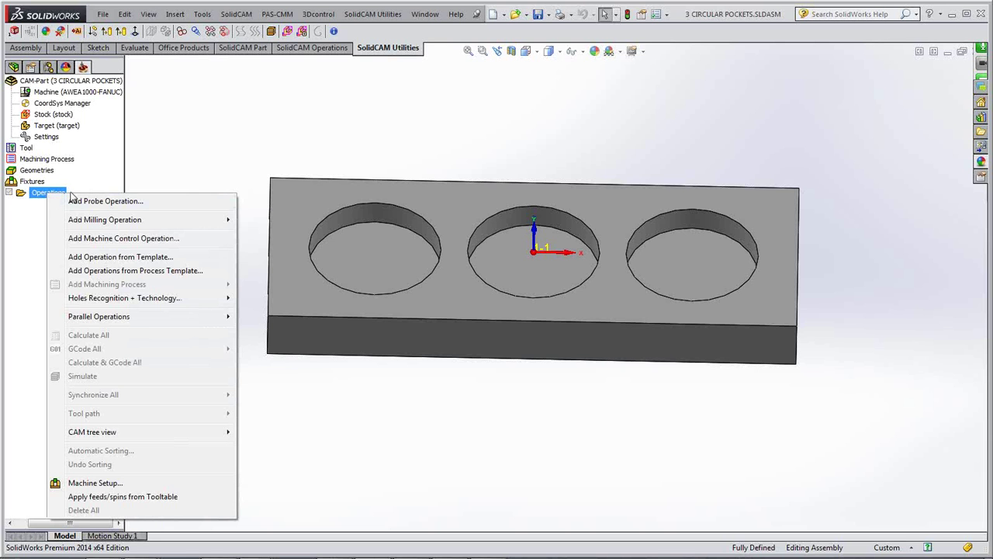
mouse_move(105, 223)
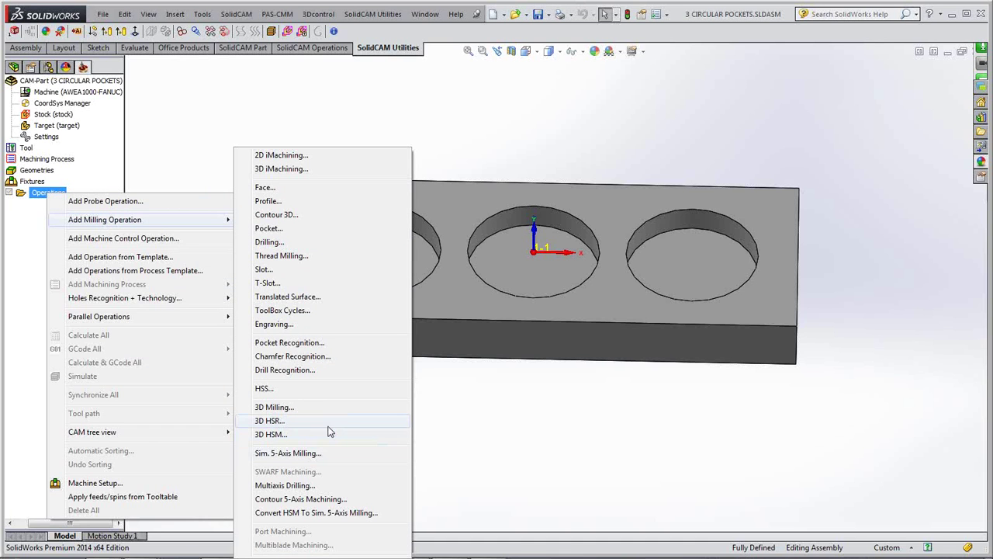
click(293, 312)
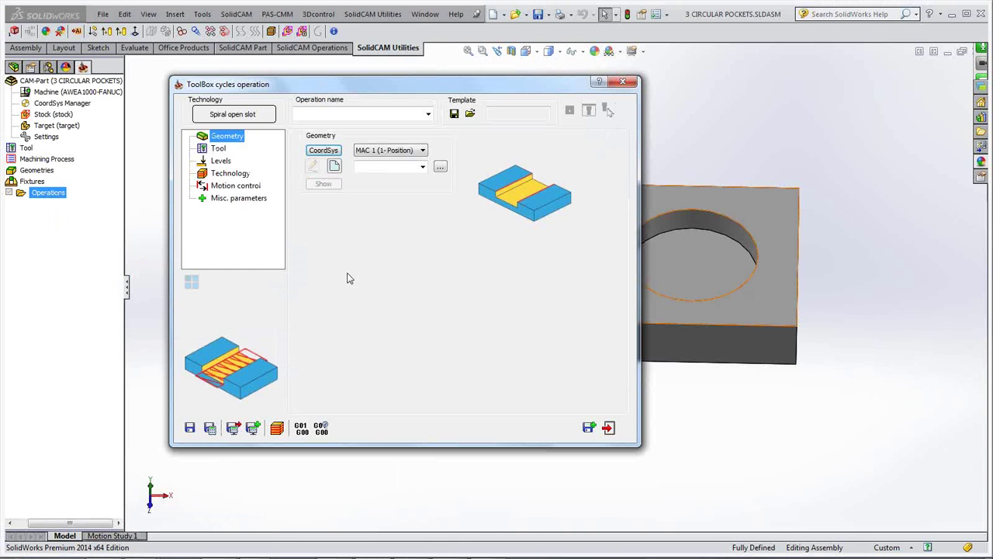
click(249, 115)
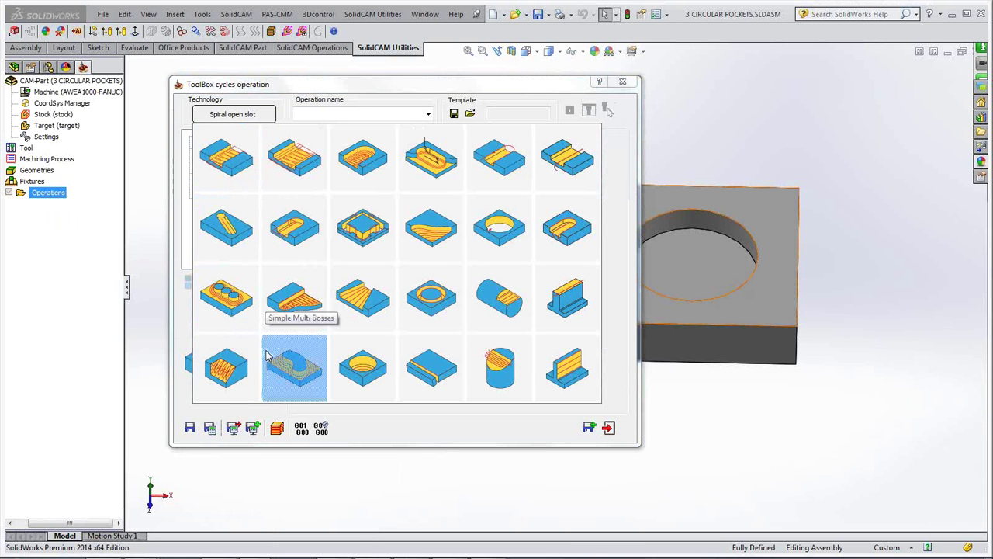
click(375, 377)
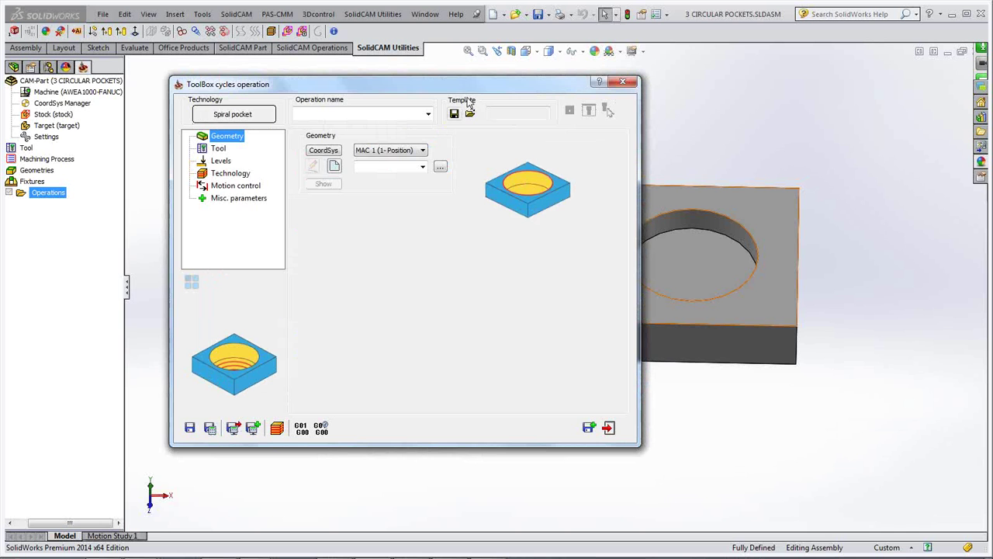
drag(485, 84, 363, 86)
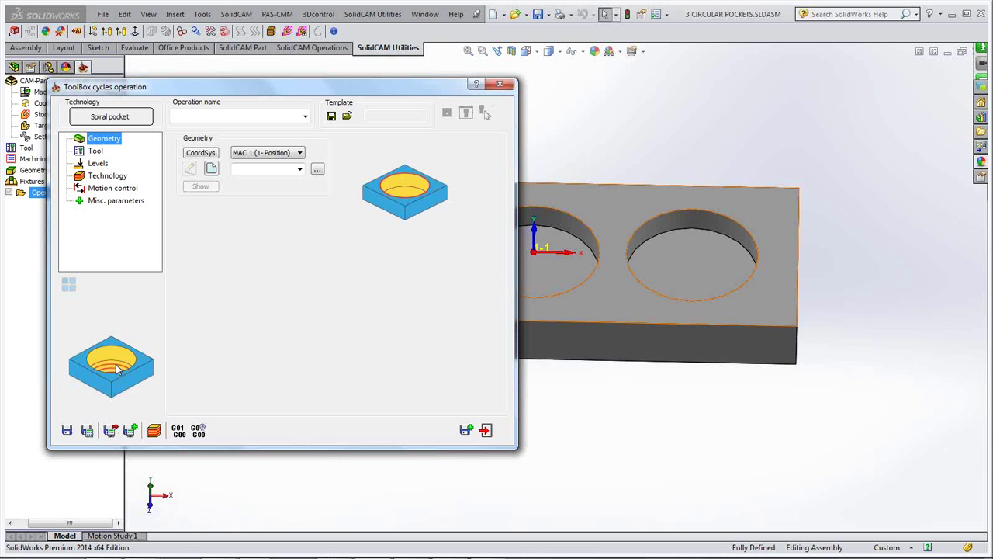
Step: Define the operation's geometry as a new chain on the upper circular edge of the leftmost pocket and accept it
click(212, 169)
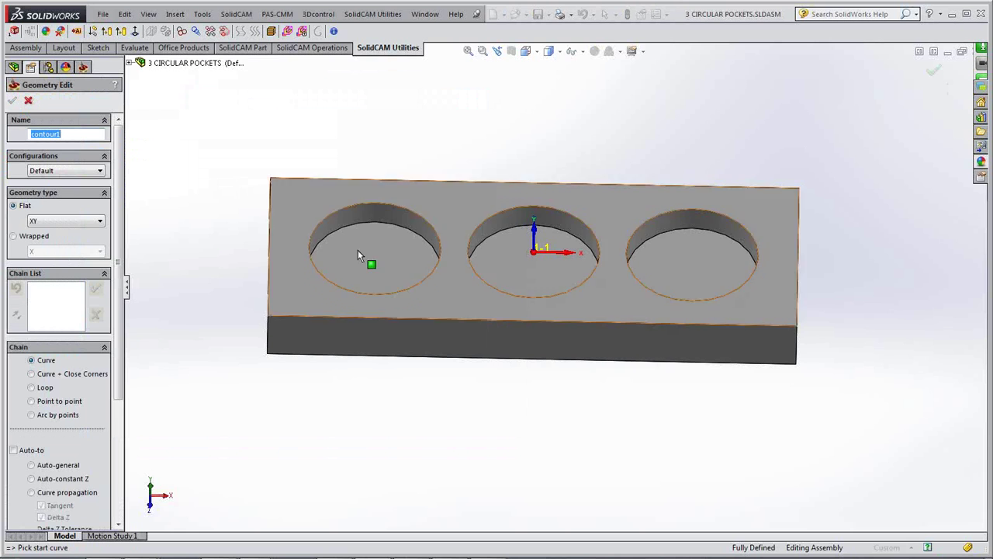
click(393, 297)
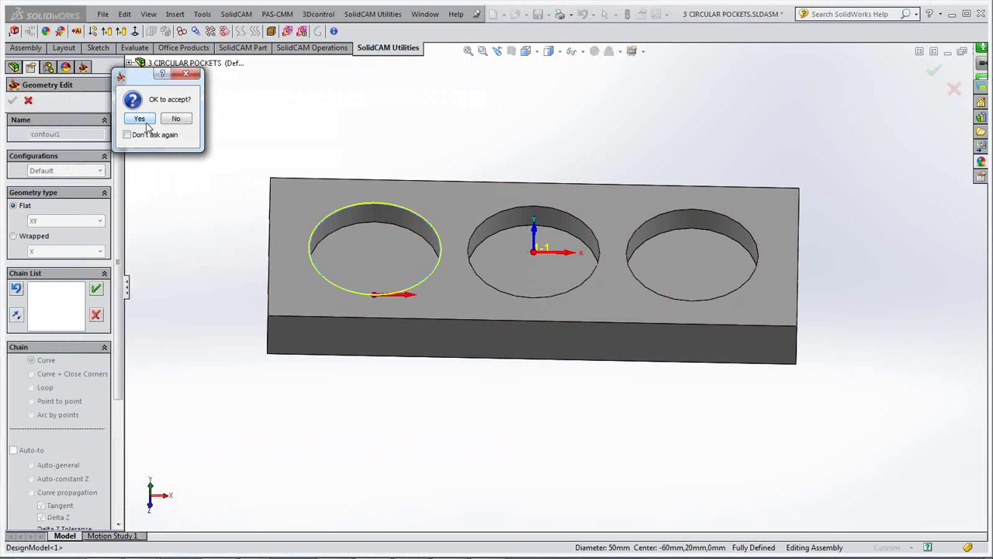
click(138, 118)
click(12, 100)
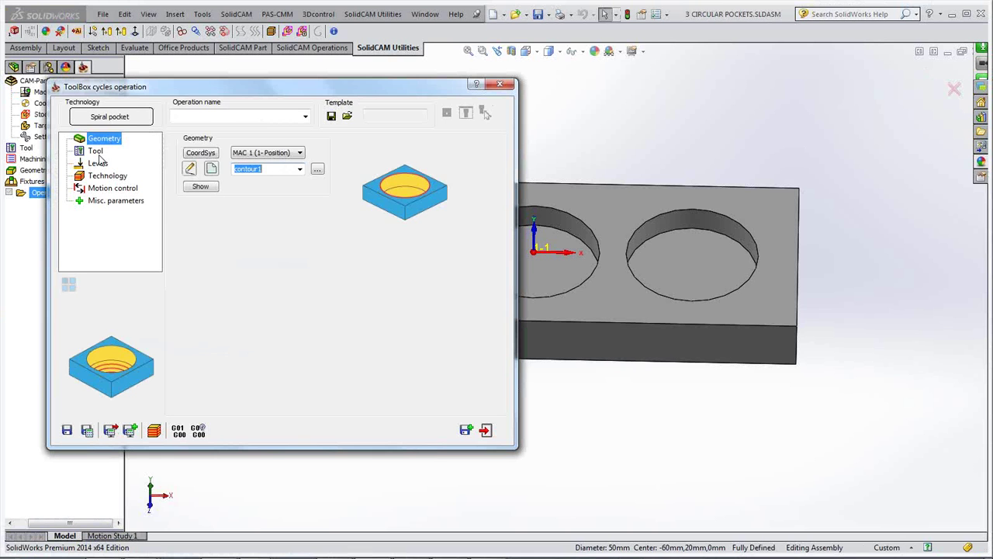
Step: Assign the existing 10 mm end mill, tool 1, to the spiral pocket operation
click(104, 154)
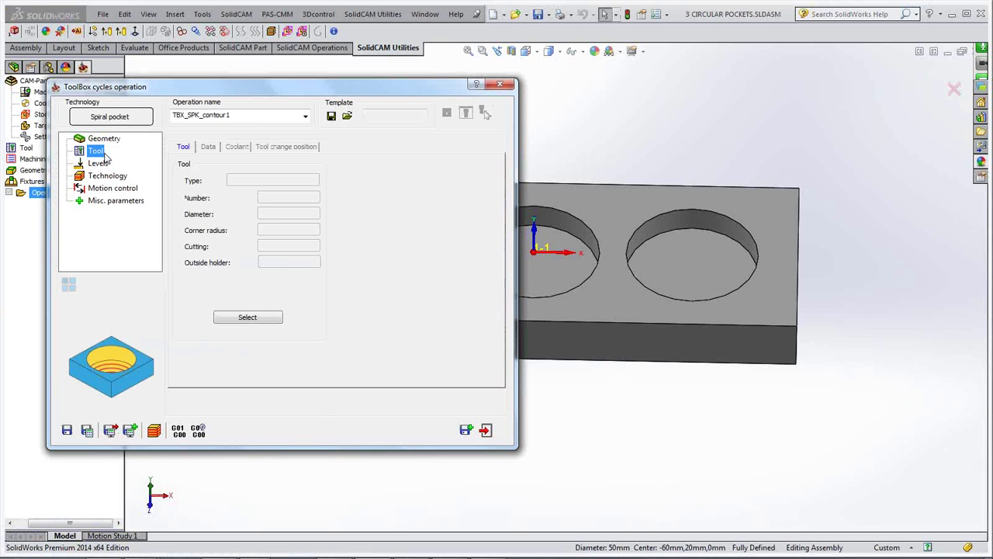
click(263, 317)
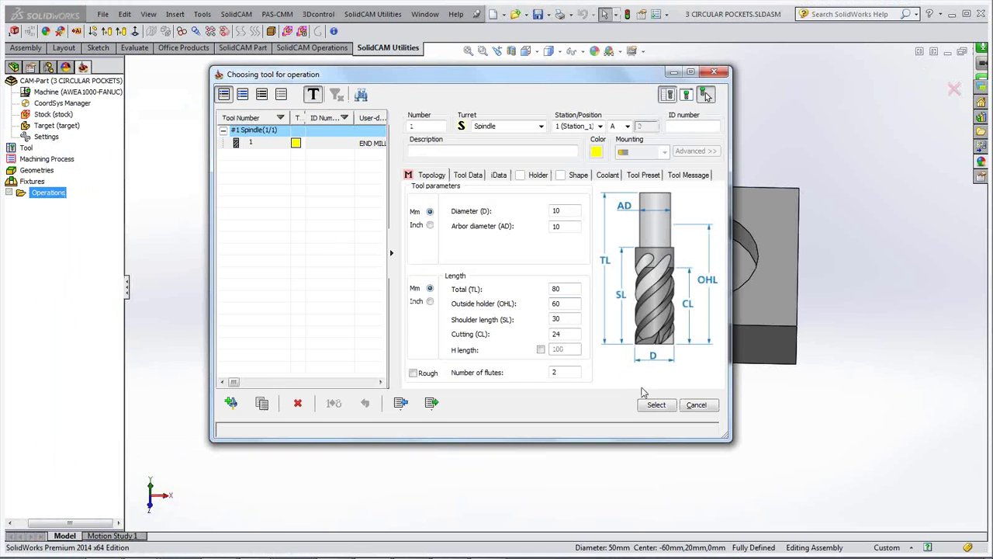
click(657, 404)
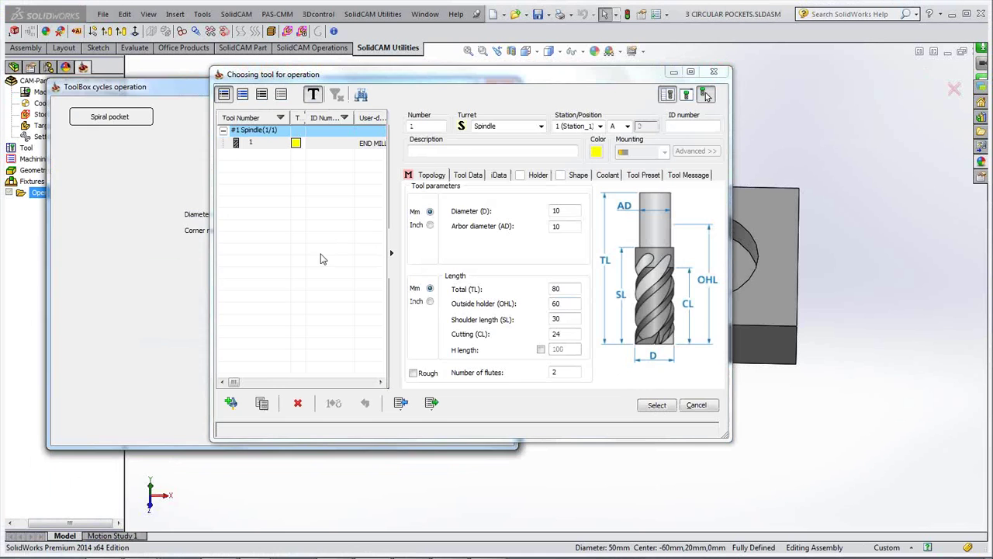
Step: Set the milling levels by picking the block's top face as upper level and the leftmost pocket's floor as depth
click(100, 164)
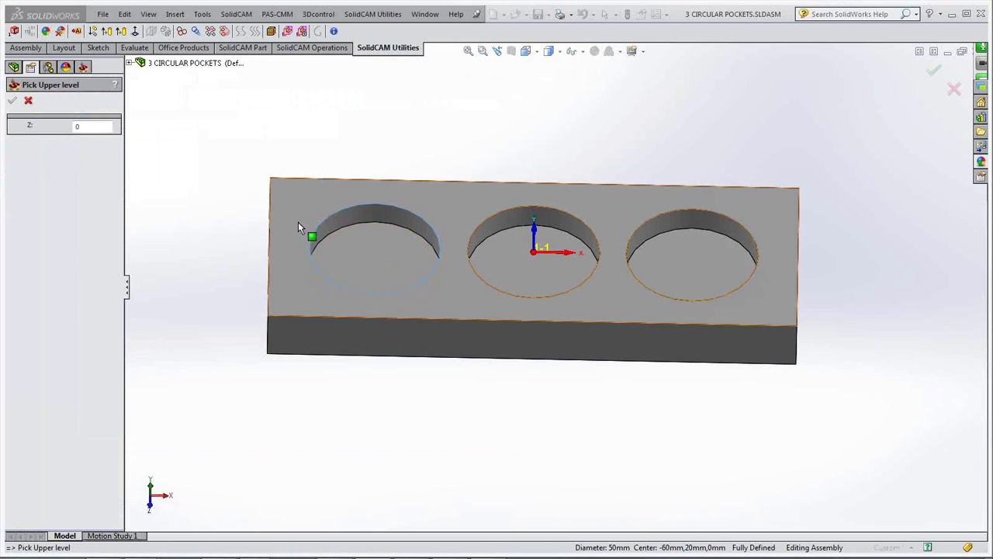
click(295, 221)
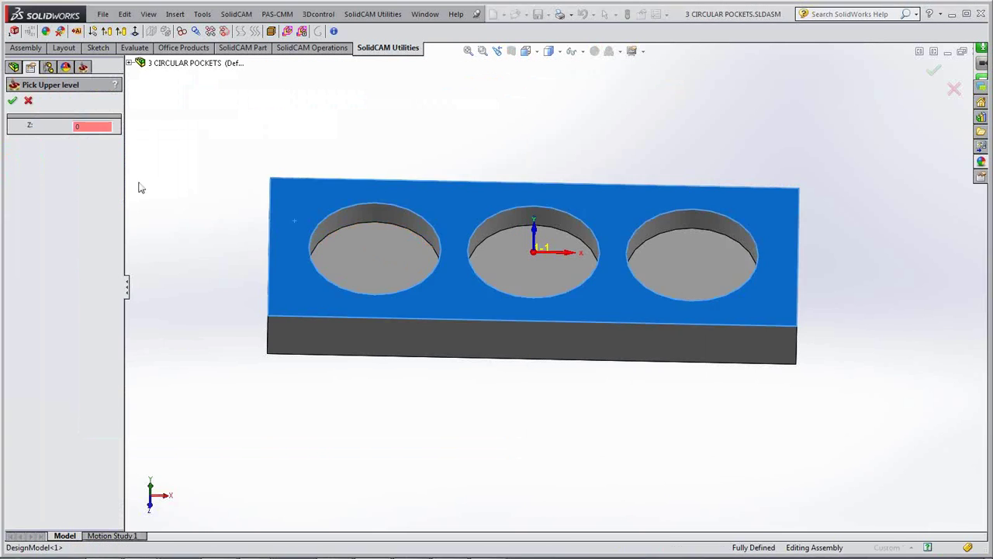
click(12, 100)
click(219, 246)
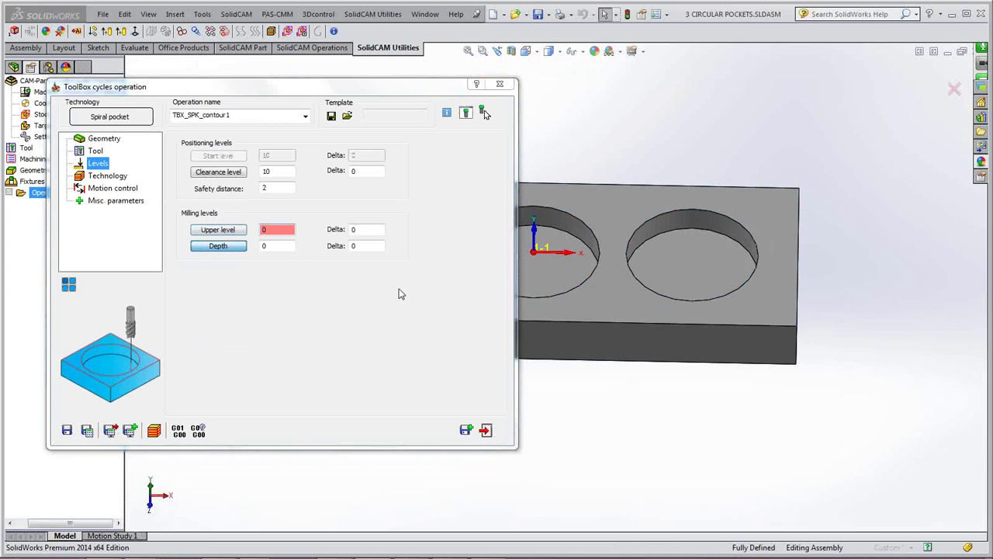
click(415, 257)
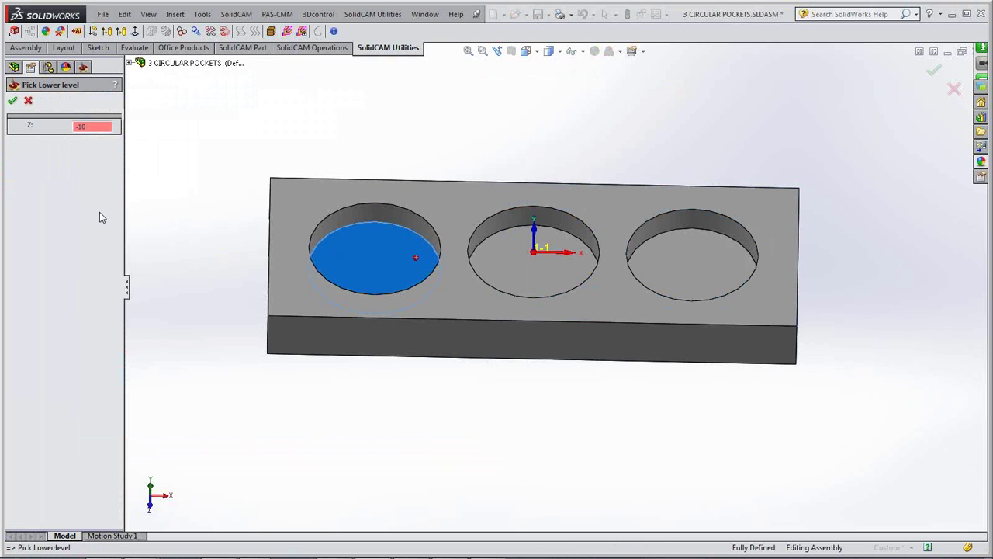
click(12, 100)
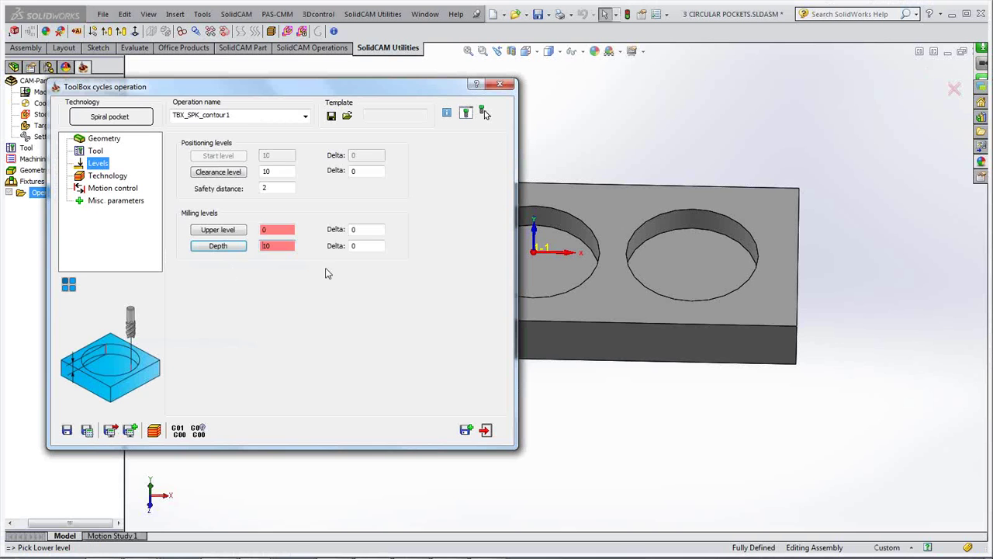
Step: Set the roughing step down to 5 and define the spiral cuts by Step over instead of Angle
click(106, 177)
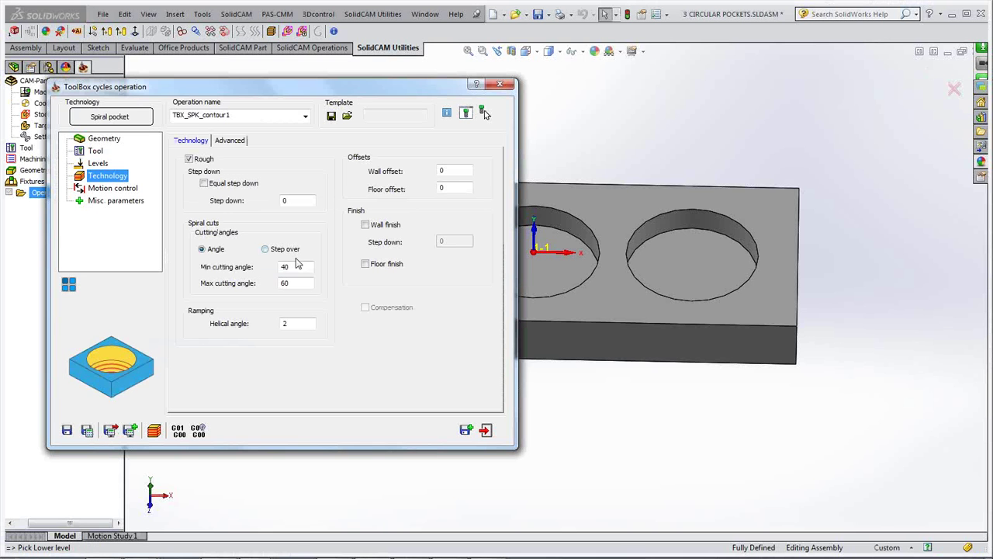
double_click(295, 201)
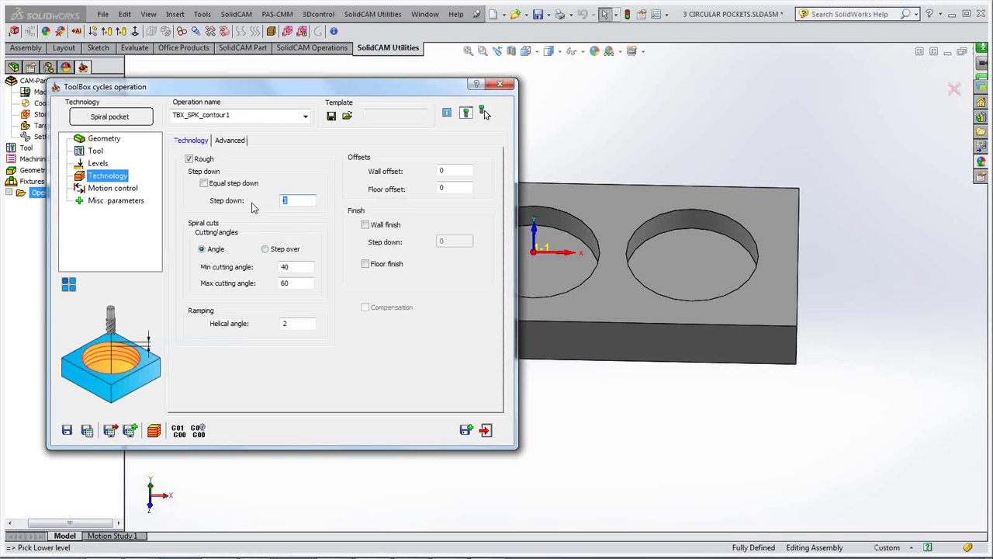
text(5)
click(305, 267)
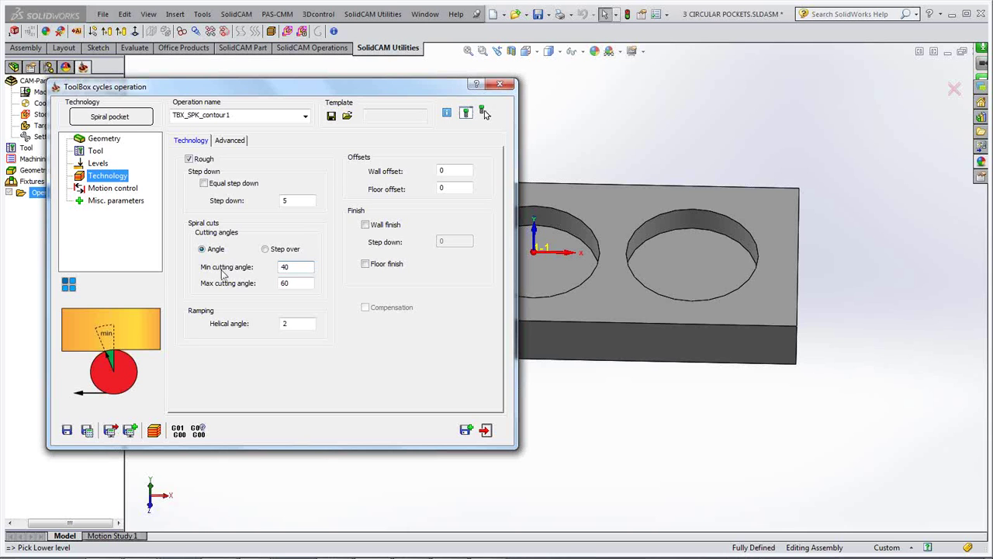
click(265, 249)
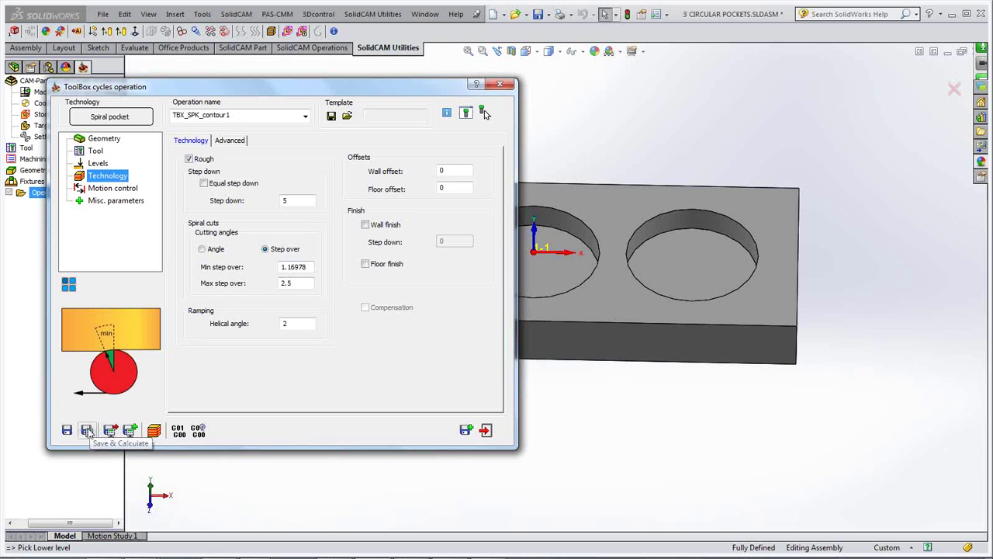
click(96, 190)
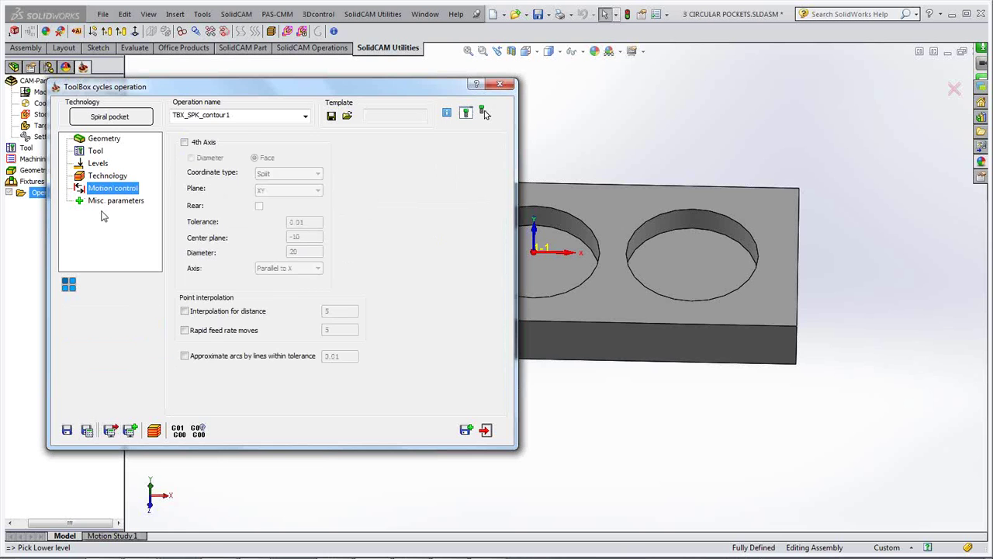
click(110, 178)
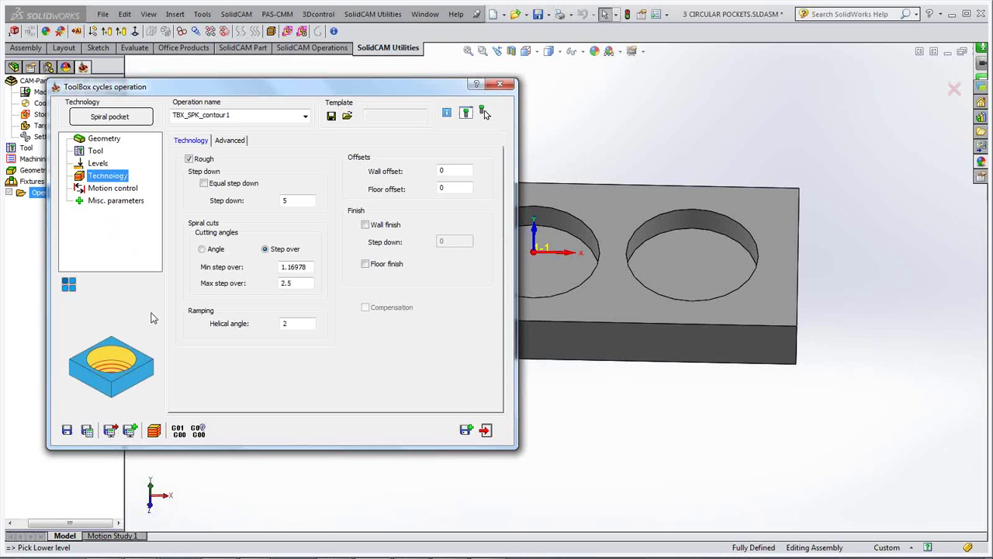
Step: Save and calculate the spiral pocket operation, then show its tool path and inspect it in the leftmost pocket
click(87, 431)
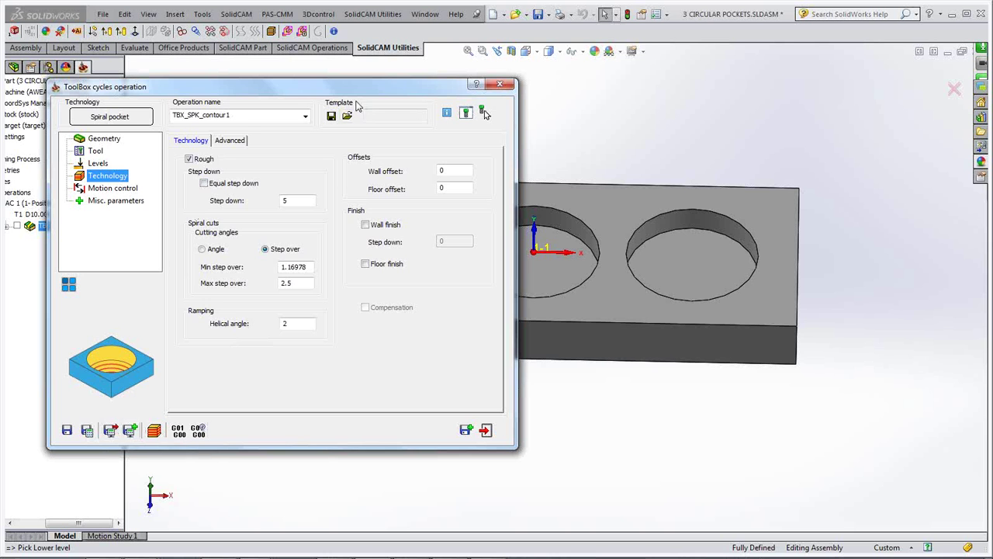
double_click(336, 88)
click(16, 227)
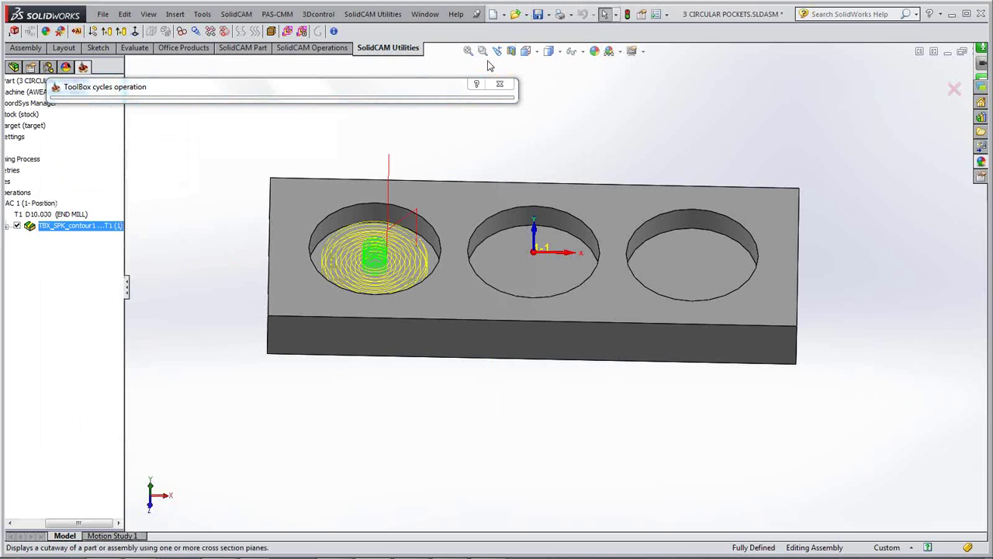
middle_drag(397, 383, 391, 398)
scroll(388, 397, down, 8)
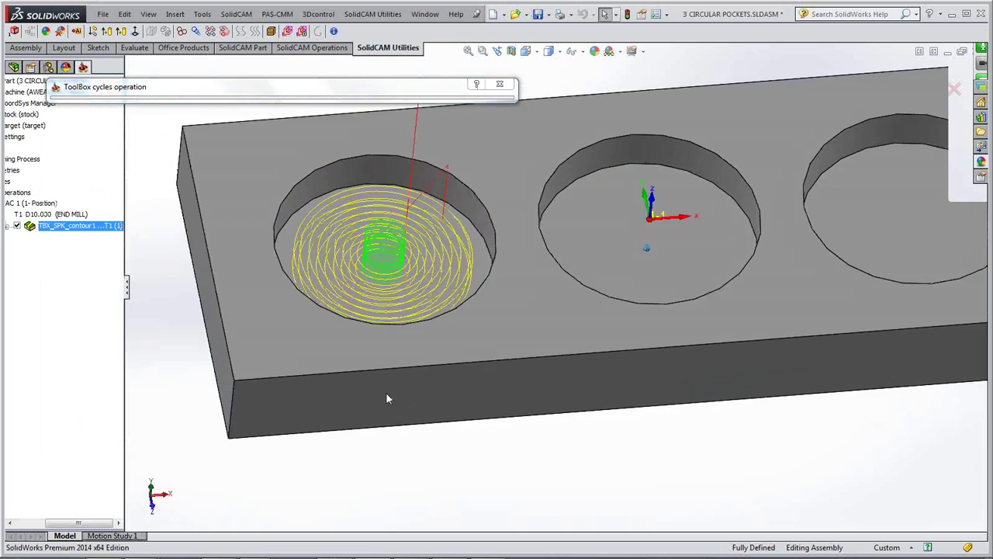
middle_drag(412, 224, 383, 257)
middle_drag(446, 270, 437, 260)
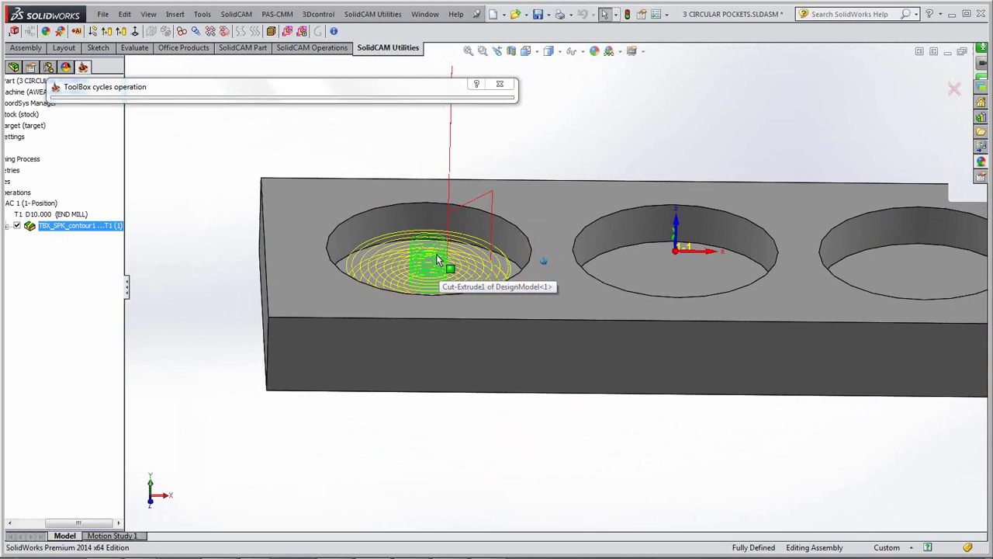
Step: Simulate the spiral pocket operation in SolidVerify, advancing through the first moves one at a time before running it continuously
double_click(274, 91)
click(156, 434)
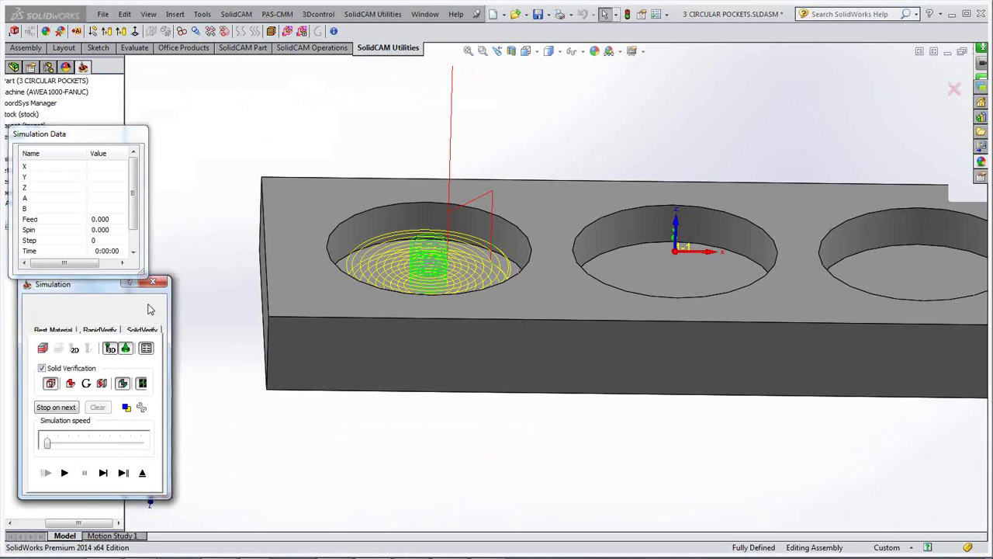
click(142, 304)
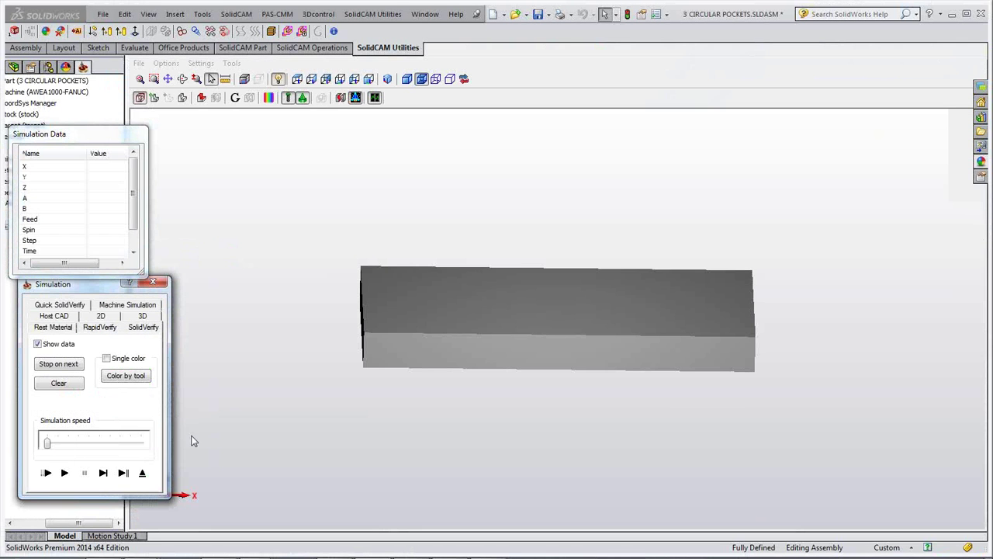
click(103, 473)
click(103, 473)
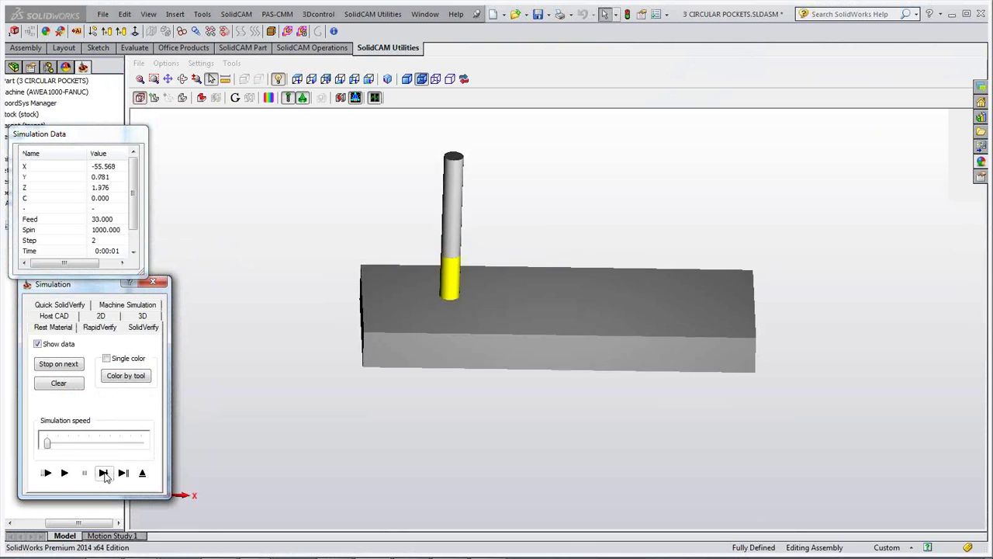
click(67, 472)
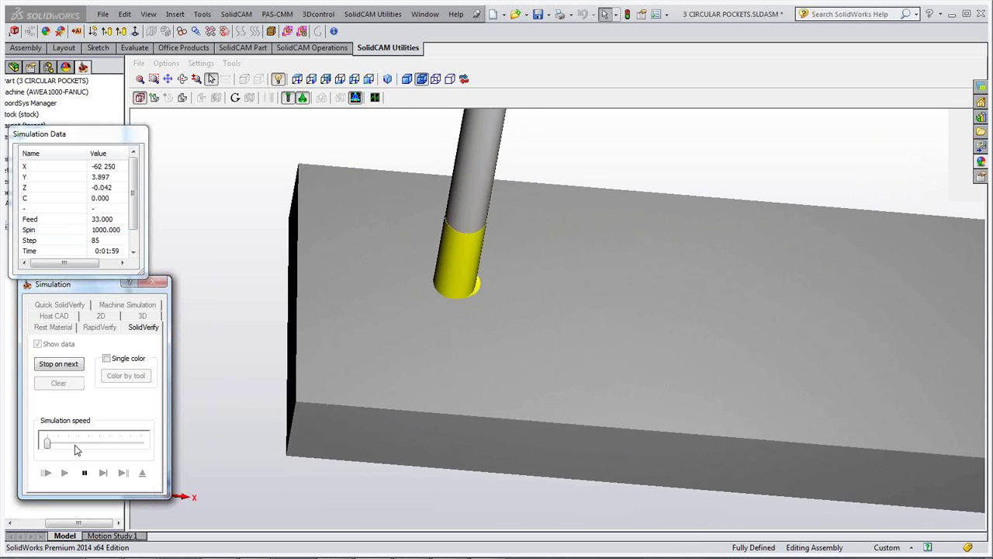
Step: Watch the spiral pocket being cut to full depth at varying simulation speeds, and close the simulation and the operation
click(71, 444)
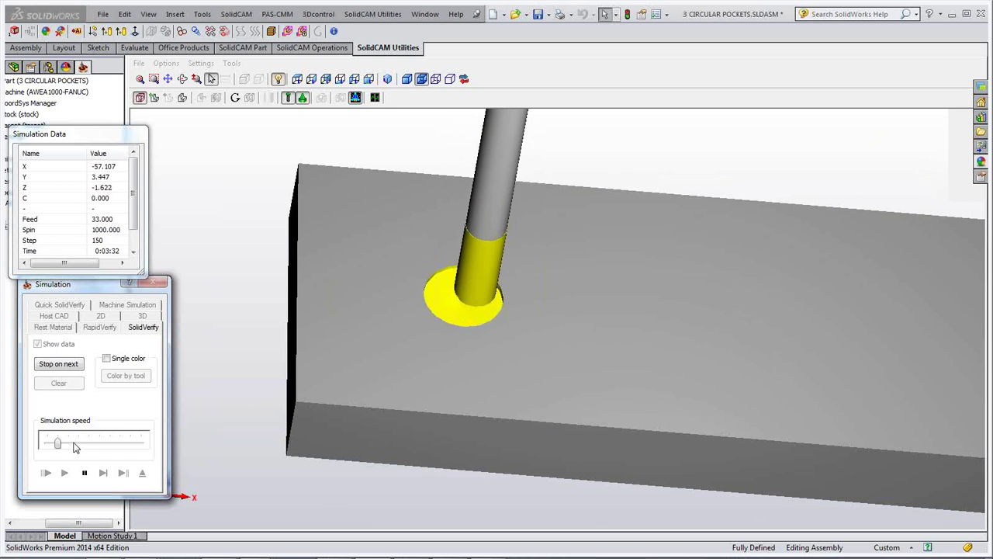
click(75, 448)
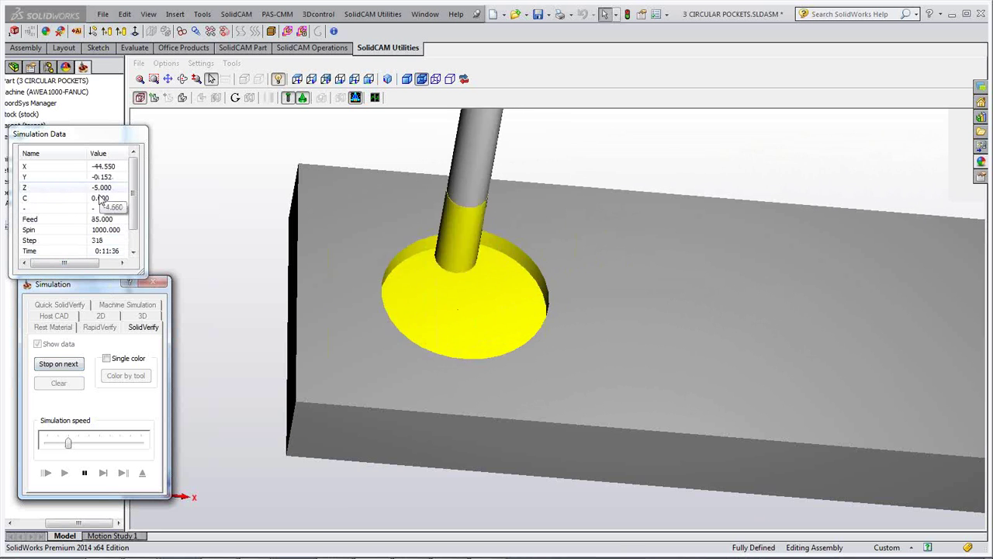
click(52, 444)
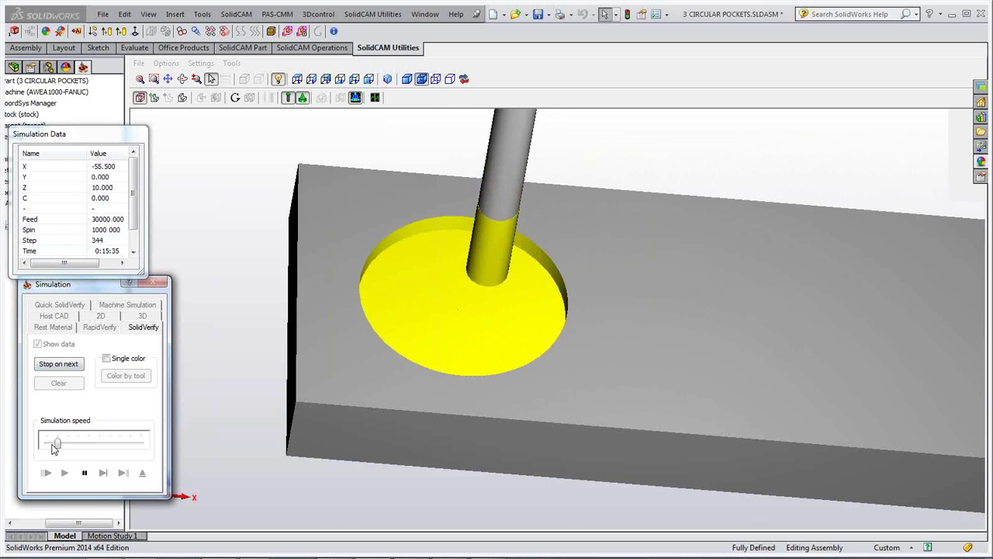
click(83, 444)
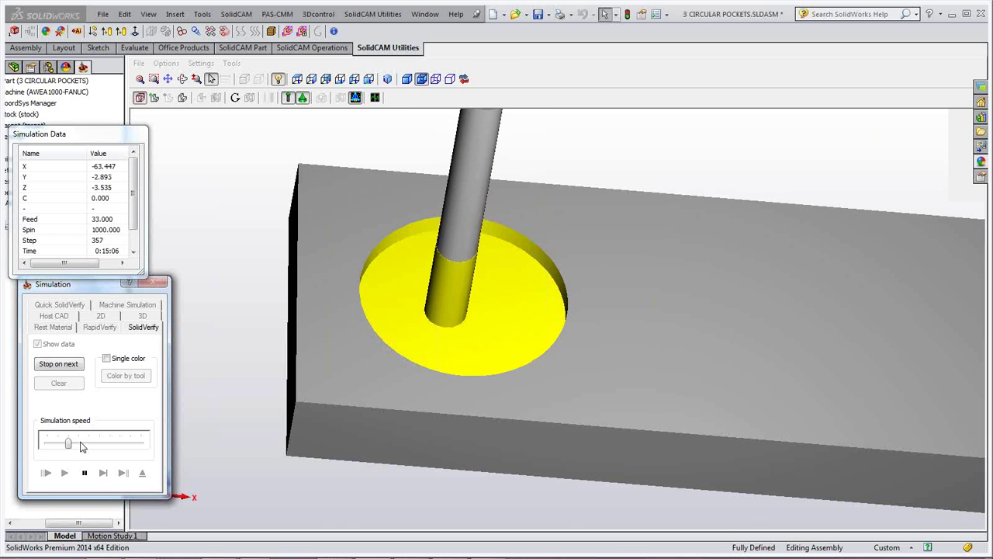
click(83, 444)
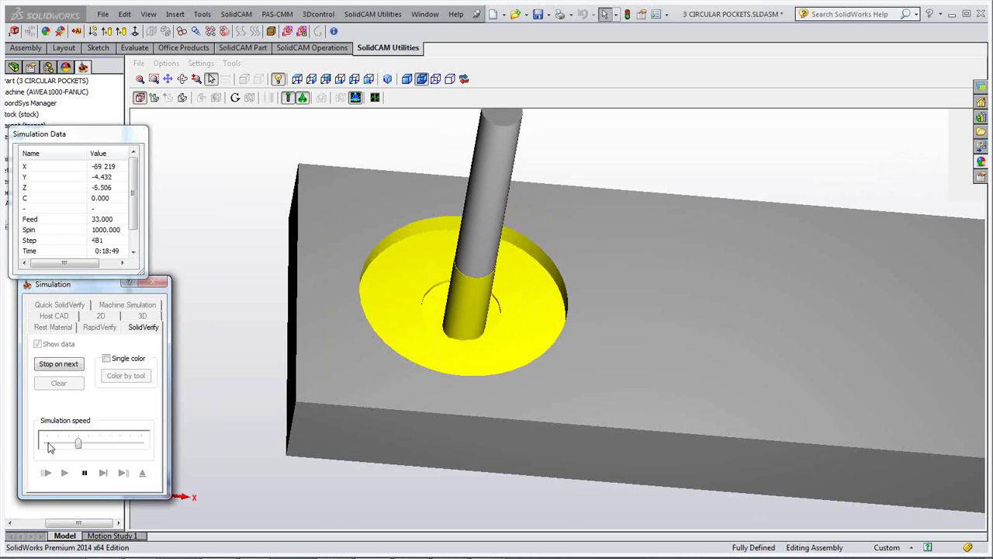
click(48, 446)
click(65, 445)
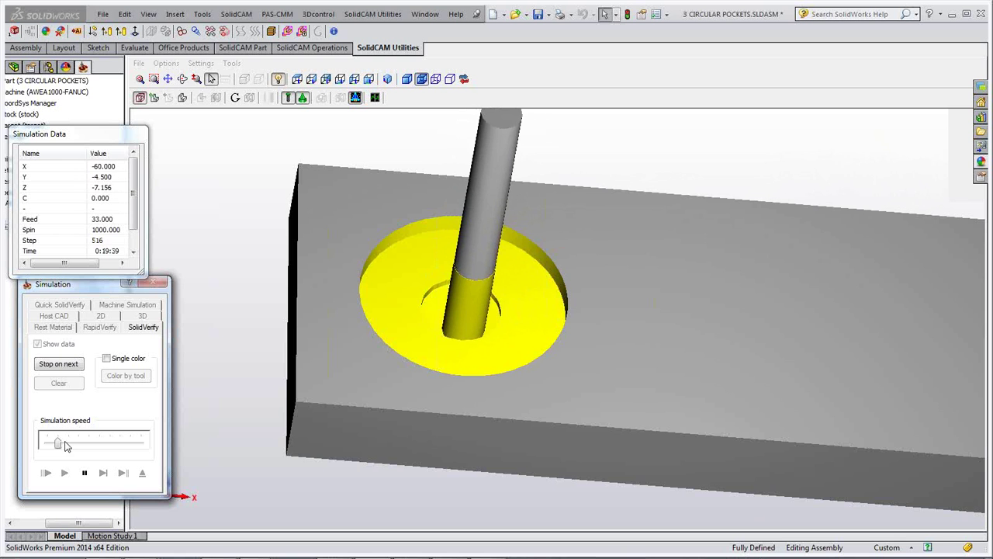
click(65, 445)
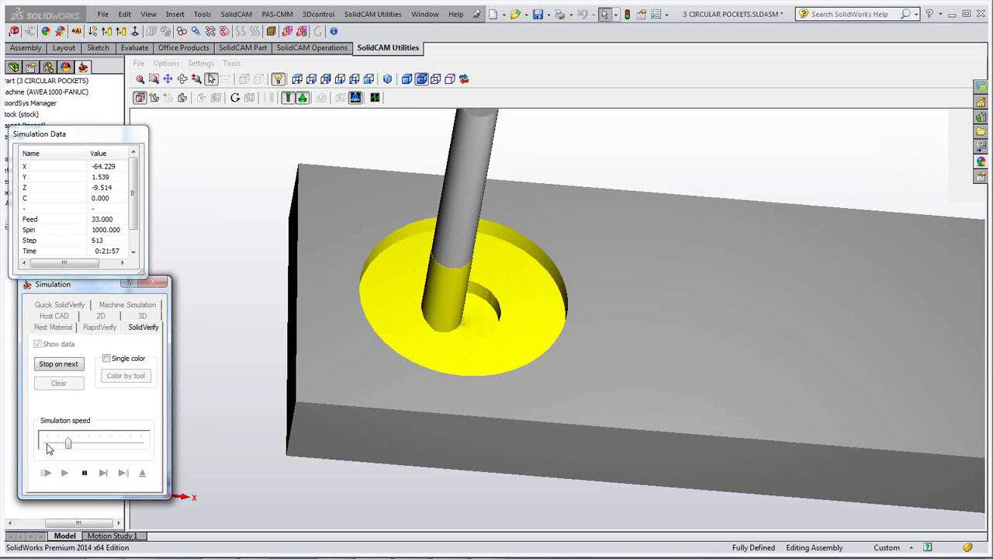
click(46, 446)
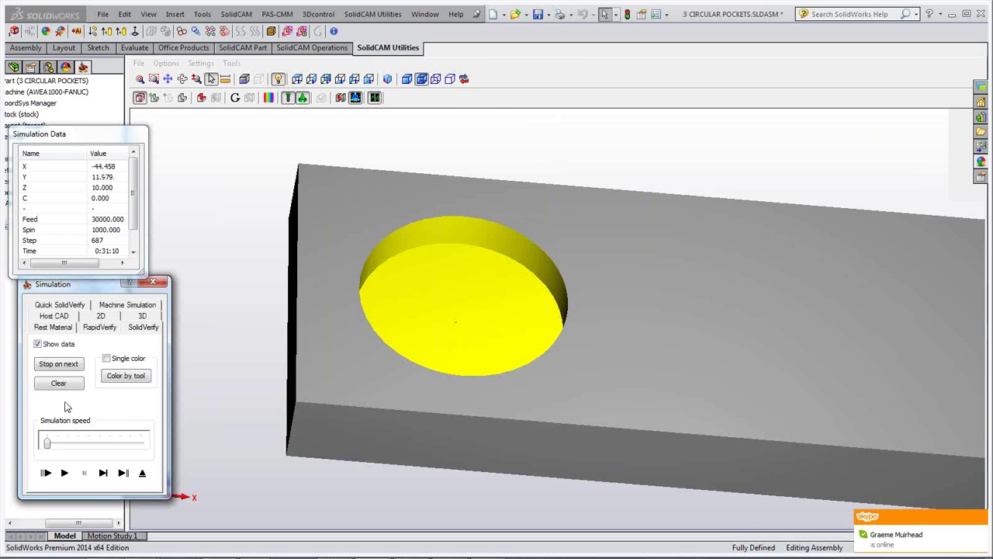
click(154, 282)
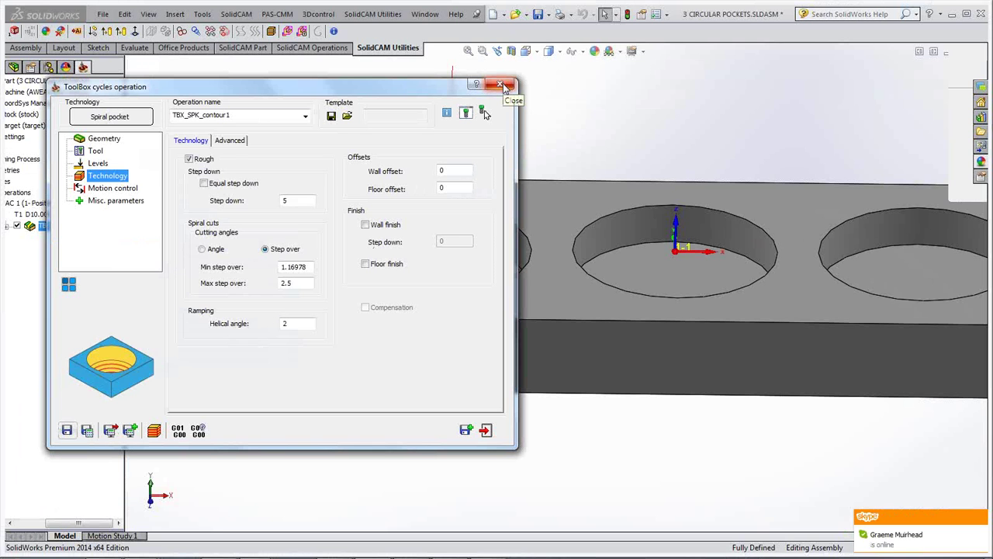
click(502, 85)
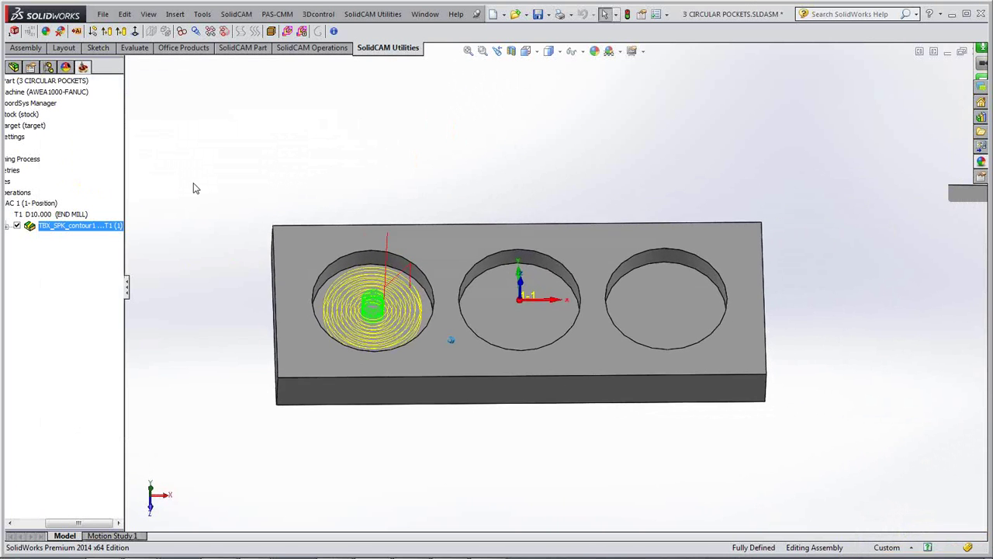
Step: Reopen the spiral pocket operation and add a matrix translation with 3 copies on X and an X step of 60
double_click(76, 225)
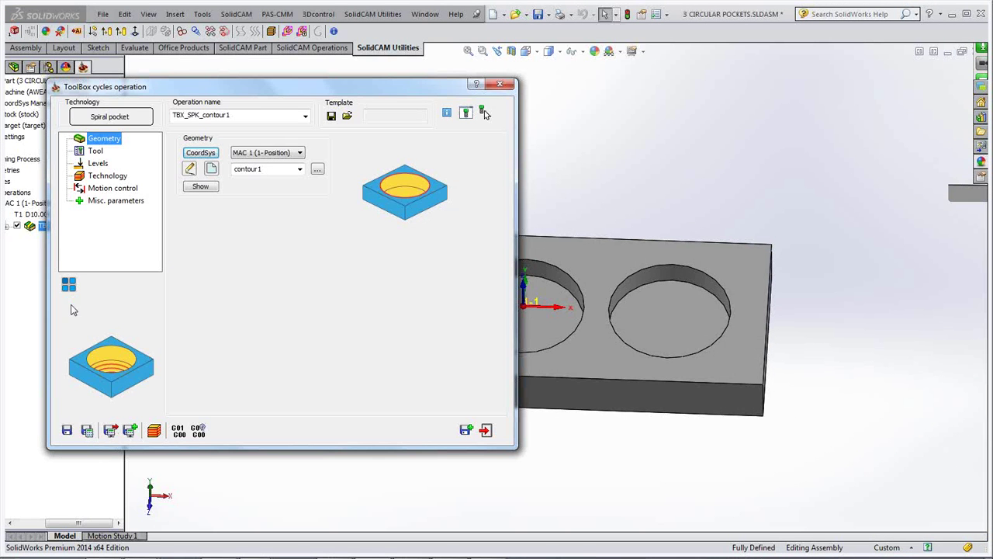
drag(270, 91, 329, 81)
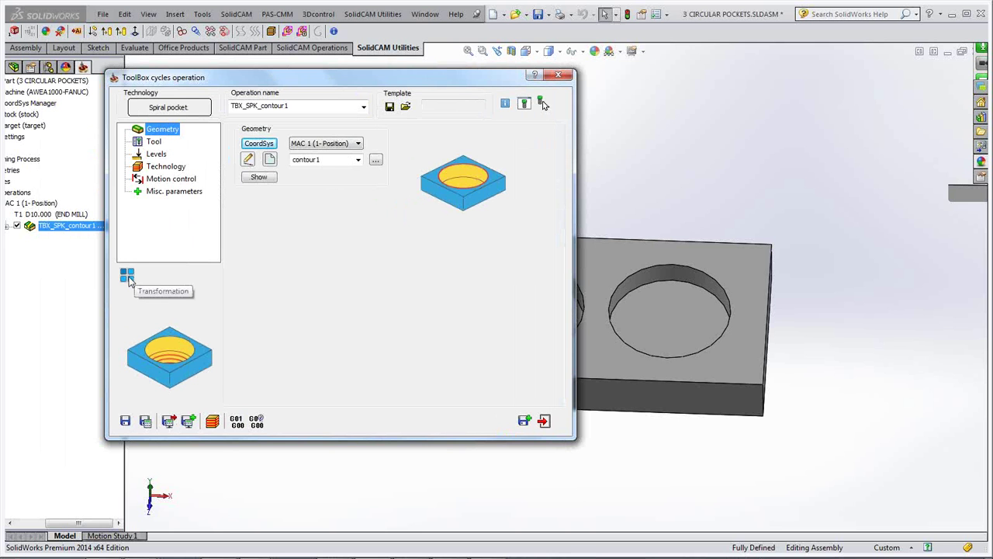
click(128, 278)
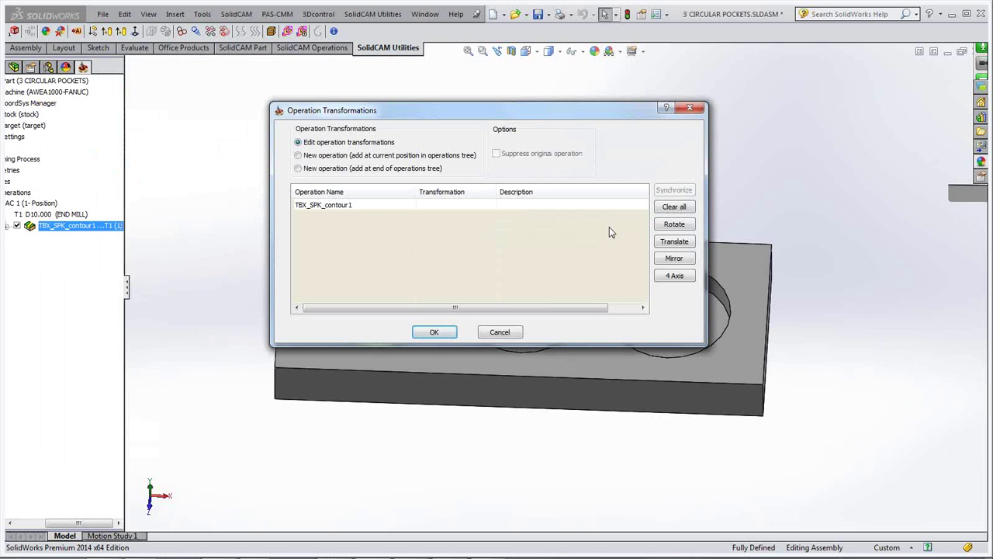
click(676, 245)
click(702, 249)
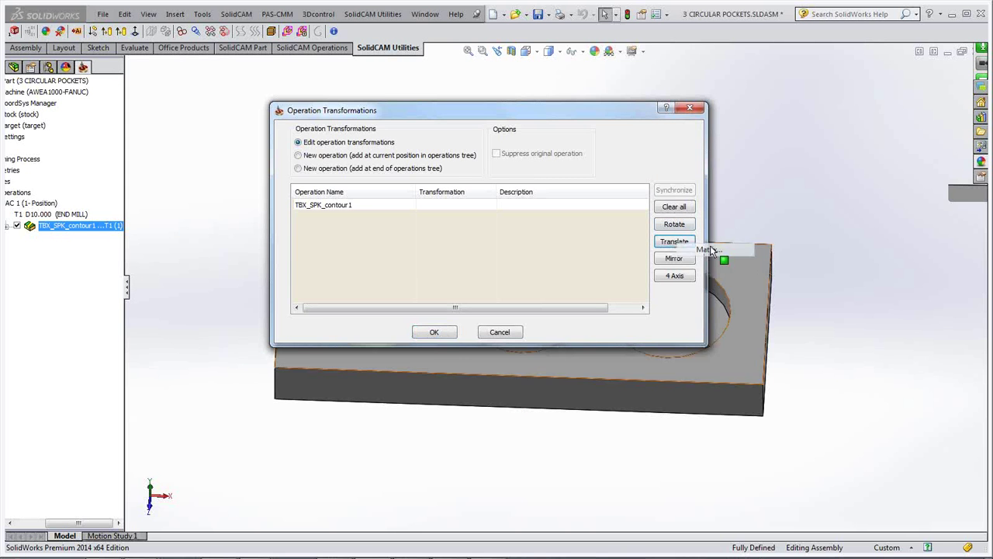
drag(185, 122, 152, 126)
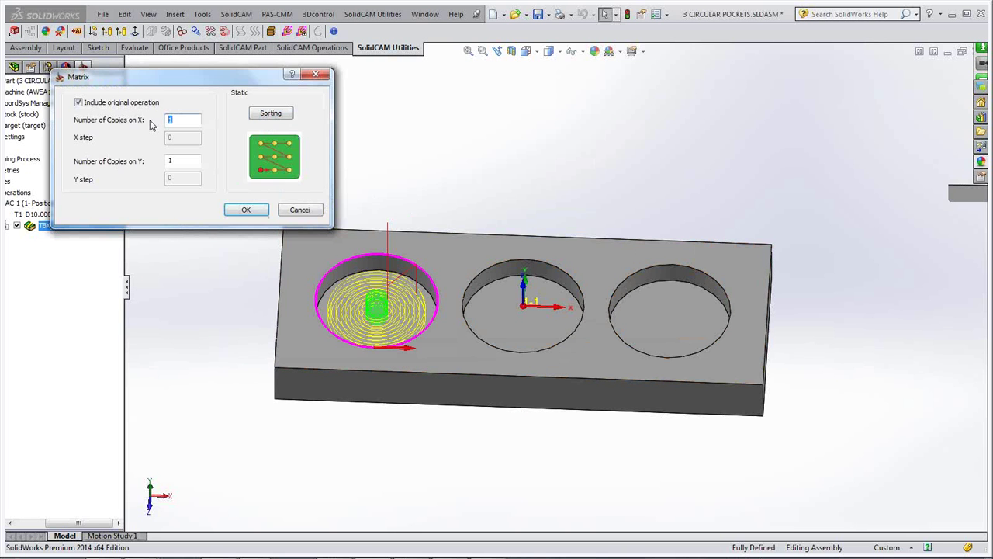
text(3)
text(60)
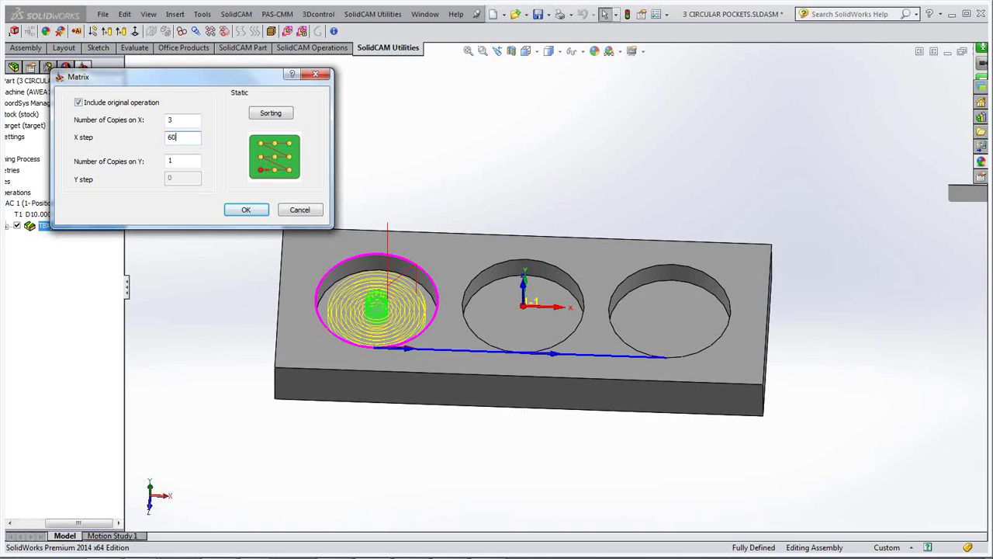
click(245, 211)
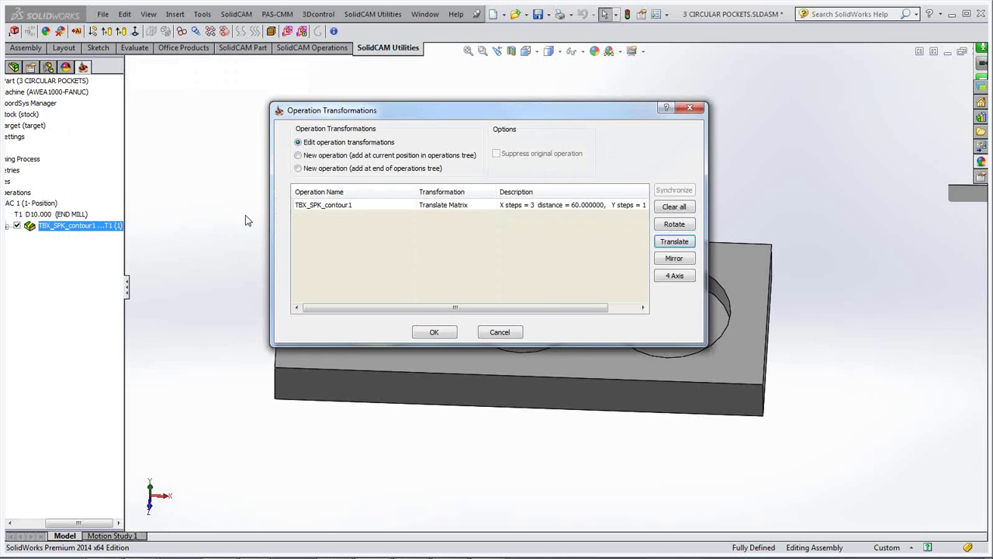
click(452, 334)
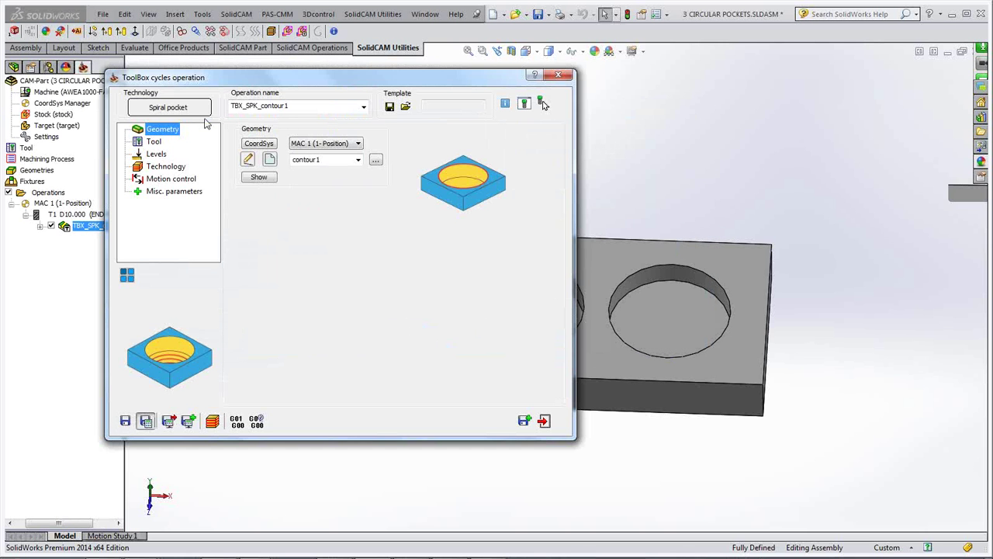
Step: Save and calculate the transformed operation, inspect its tool path in all three pockets, and close the operation
click(146, 420)
click(204, 120)
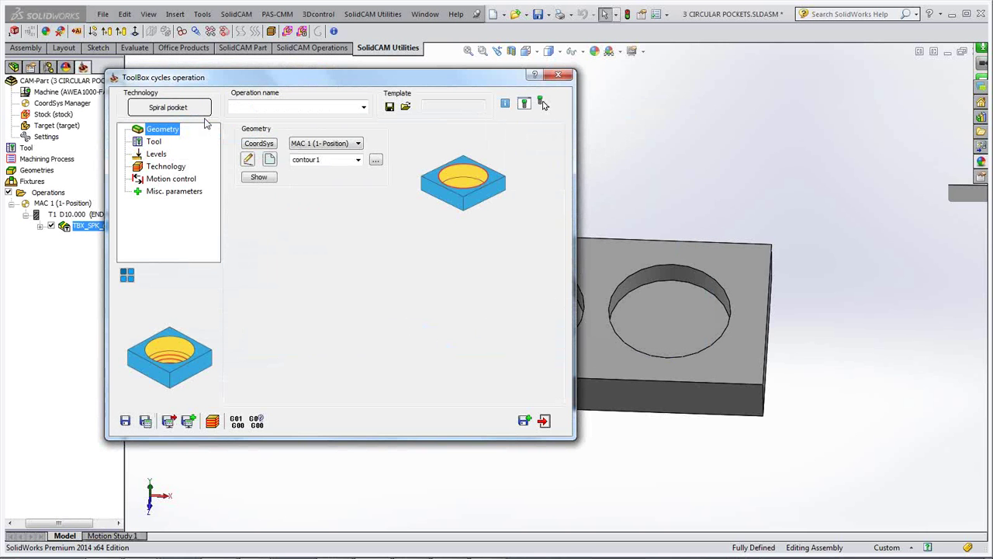
double_click(296, 82)
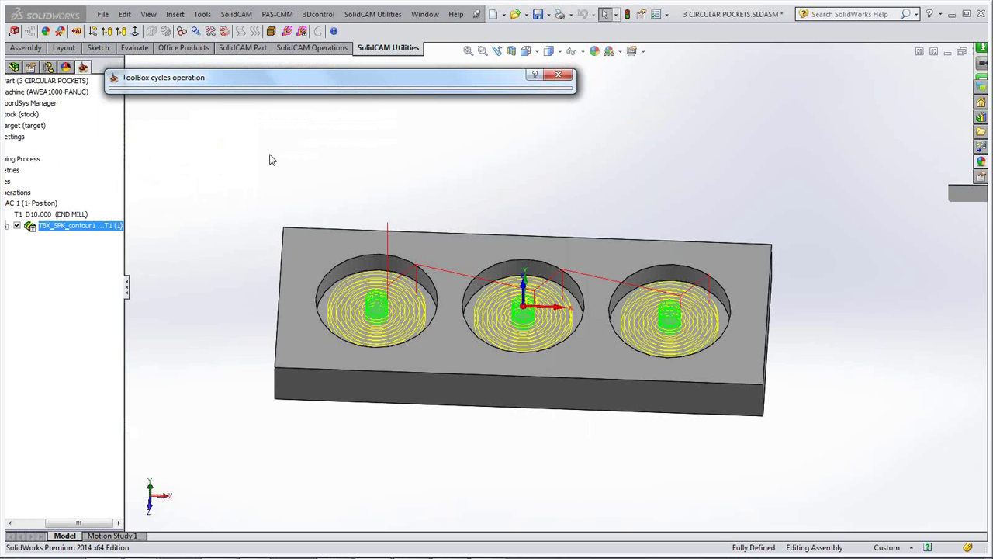
click(234, 170)
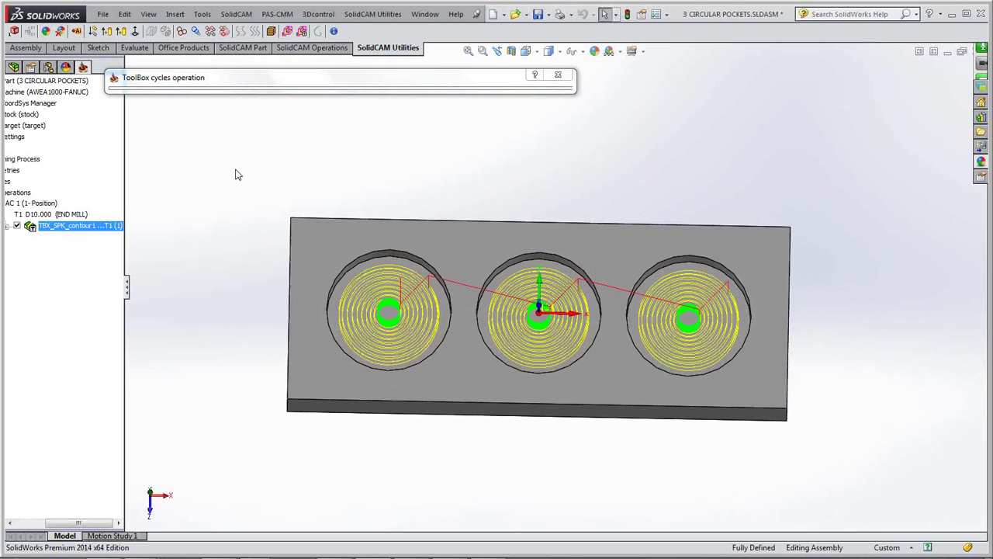
click(350, 81)
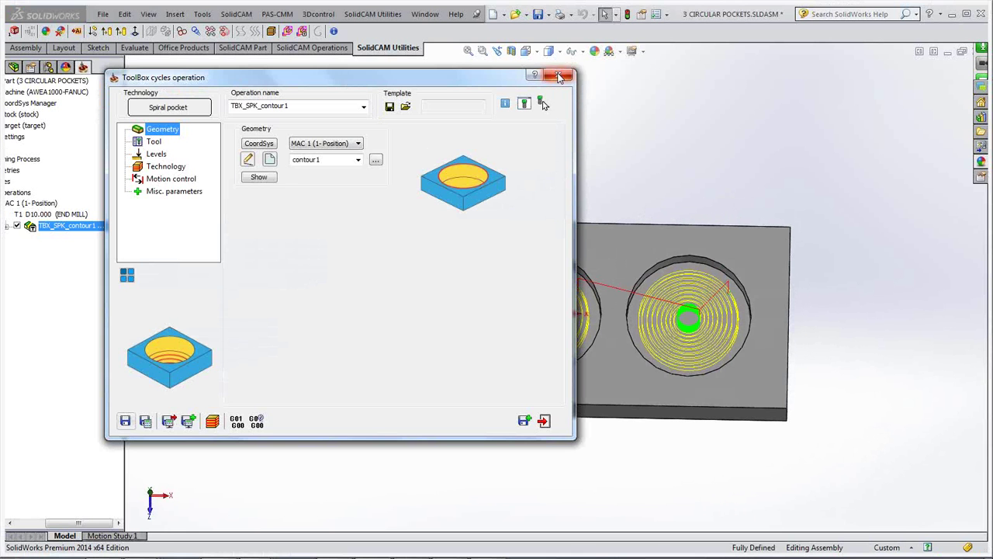
click(558, 74)
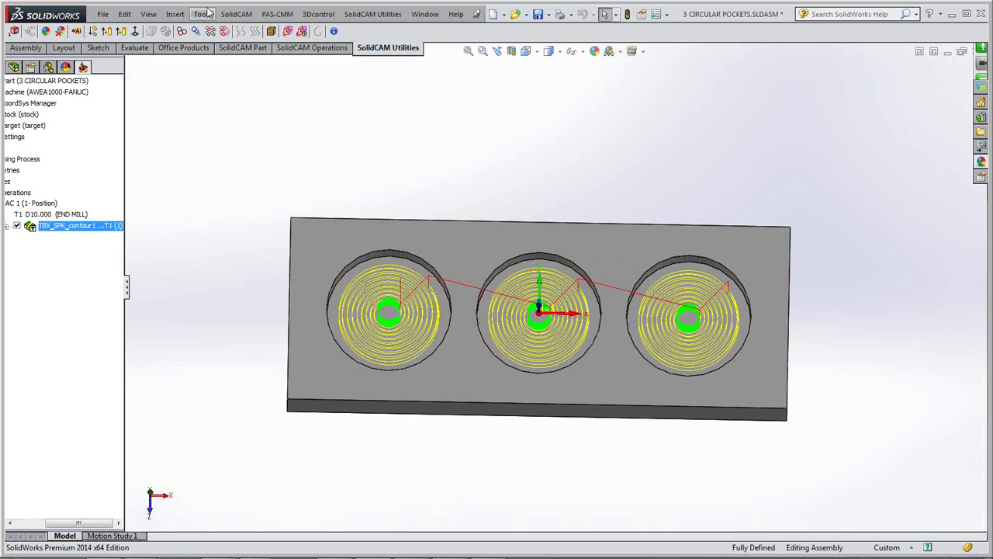
Step: Open the recent CAM-Part EXERCISE-2 from the Curve Propagation folder and widen the CAM tree to show the full operation names
click(236, 14)
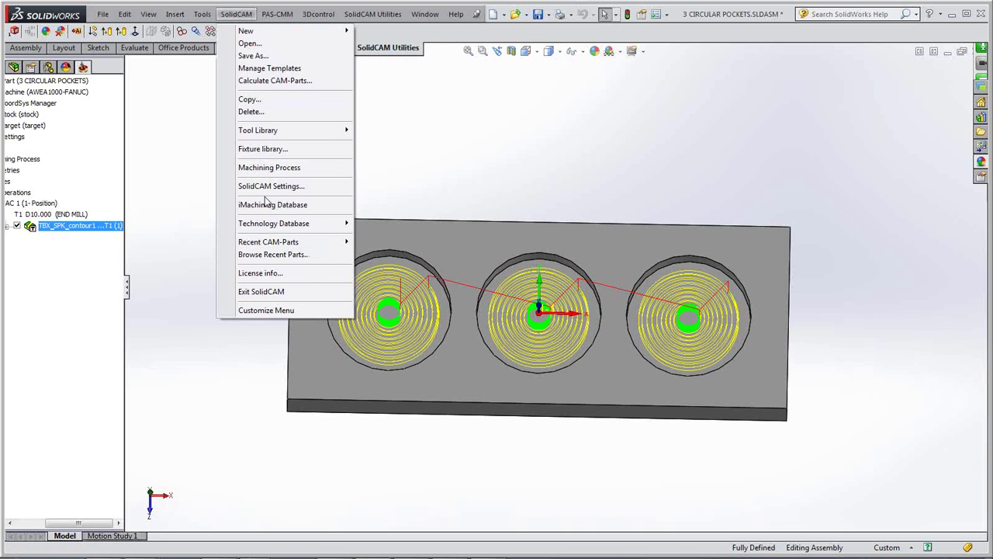
mouse_move(267, 247)
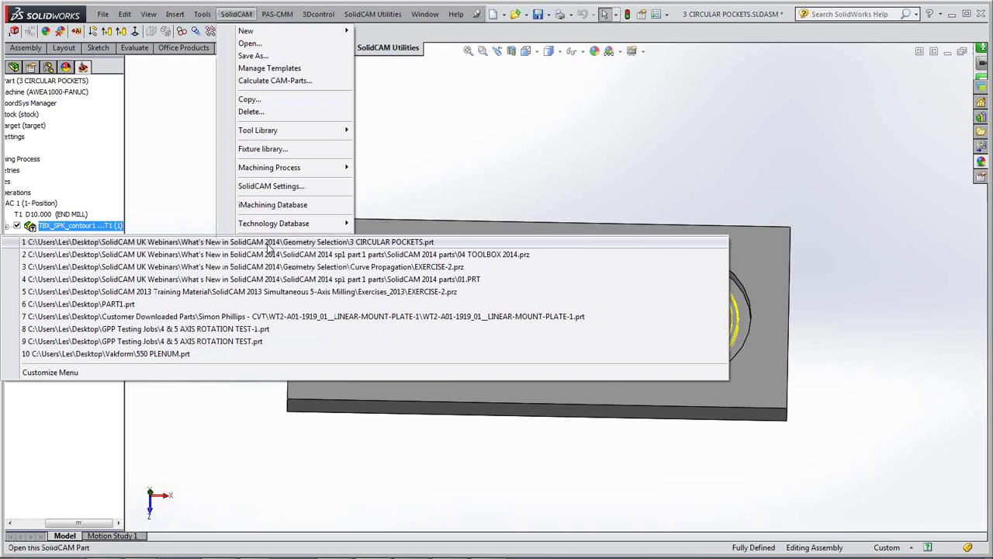
click(326, 268)
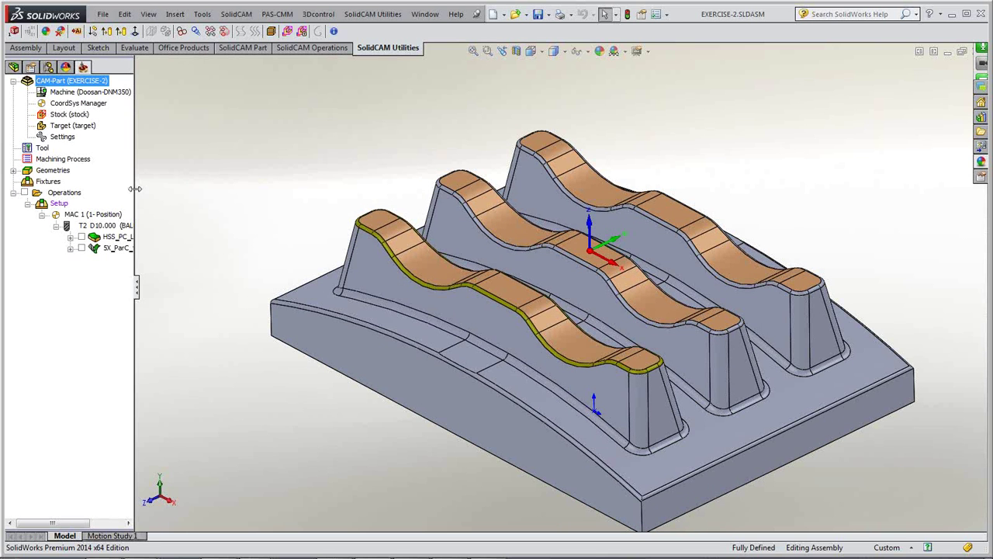
drag(135, 188, 187, 194)
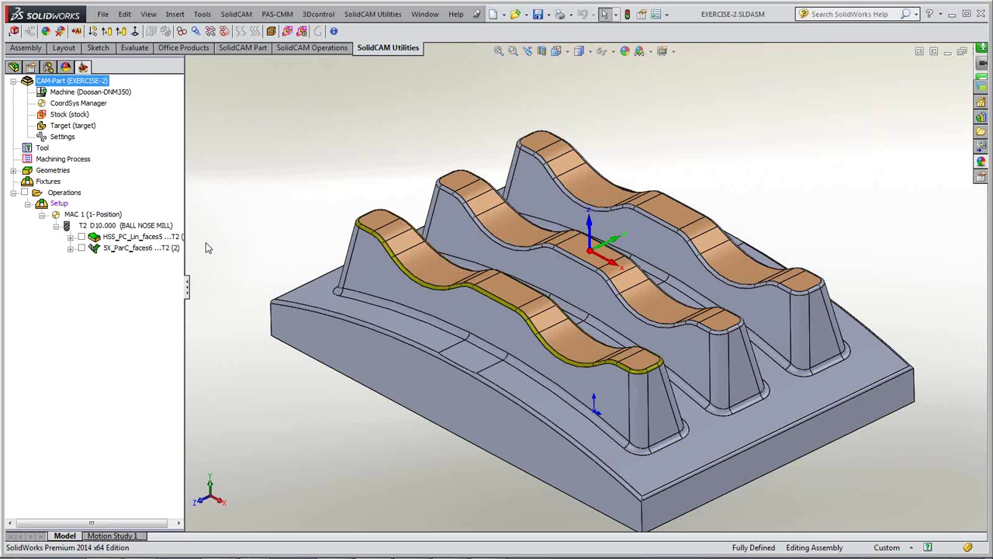
Step: Open the HSS_PC_Lin_faces5 operation and show its drive surface geometry faces5 on the model
double_click(125, 238)
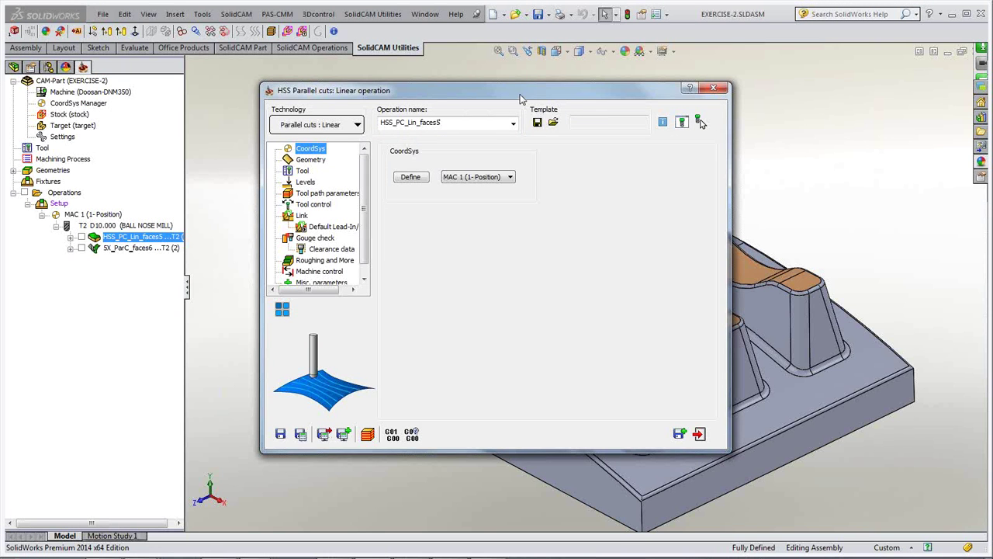
drag(522, 93, 399, 95)
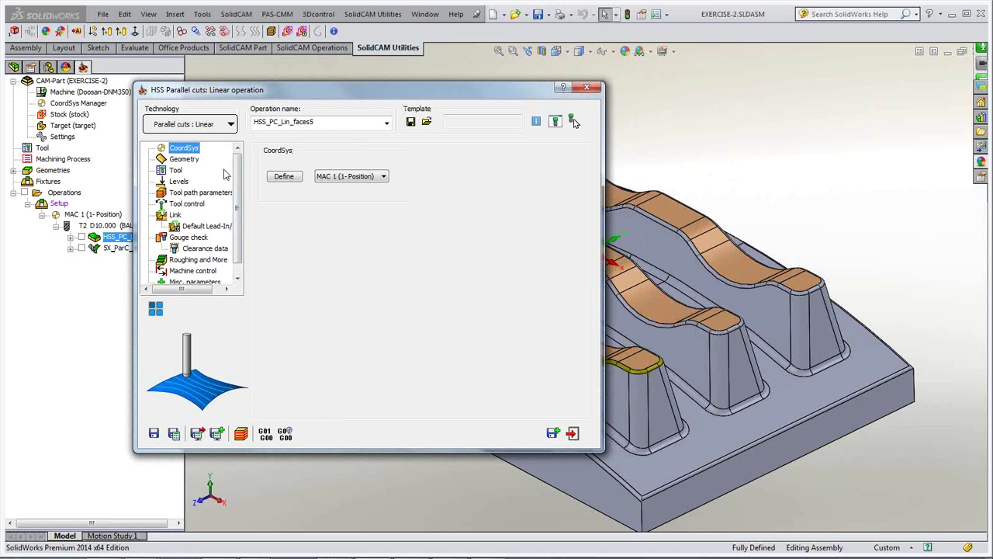
click(192, 161)
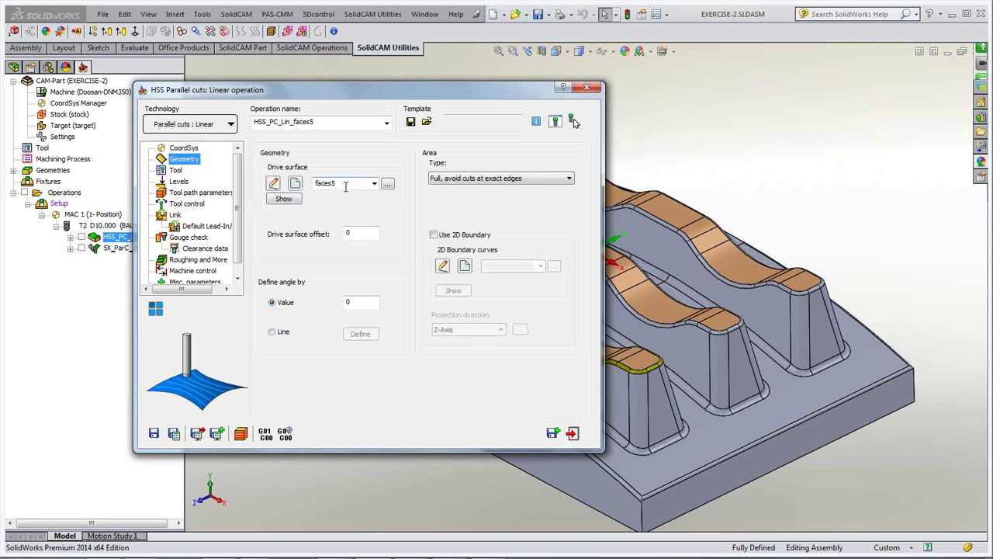
click(294, 203)
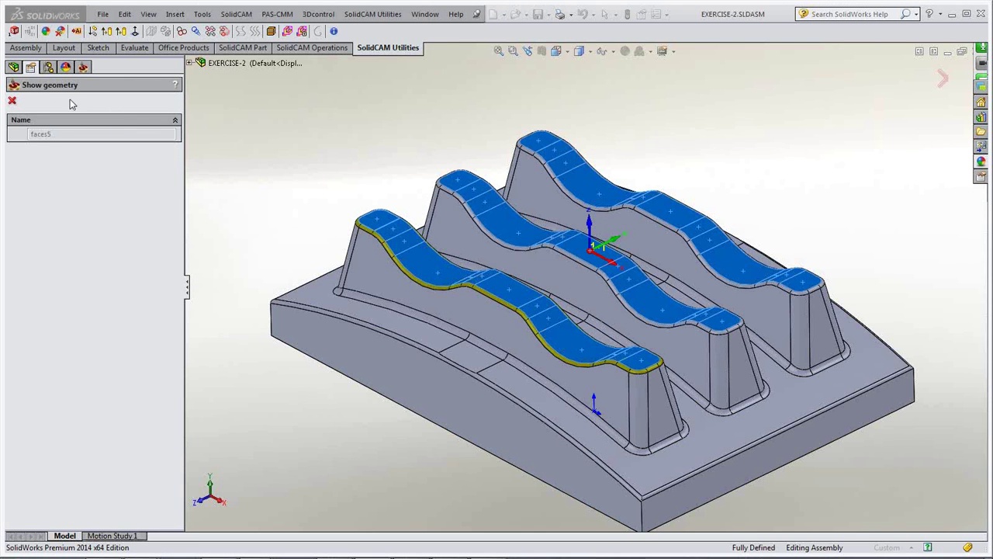
Step: Define a new drive surface for the HSS operation by picking the orange color of the rib top faces and finding all matching faces
click(12, 101)
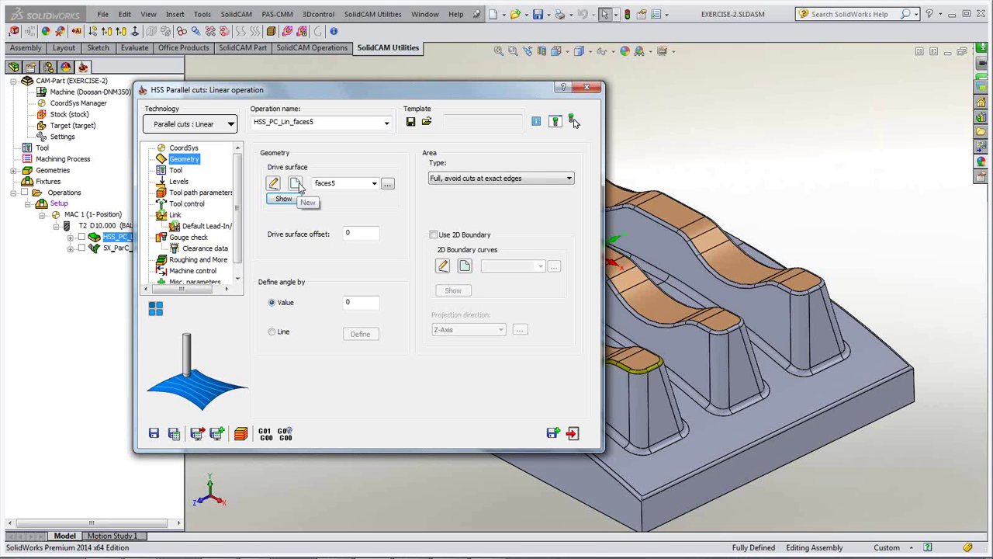
click(298, 184)
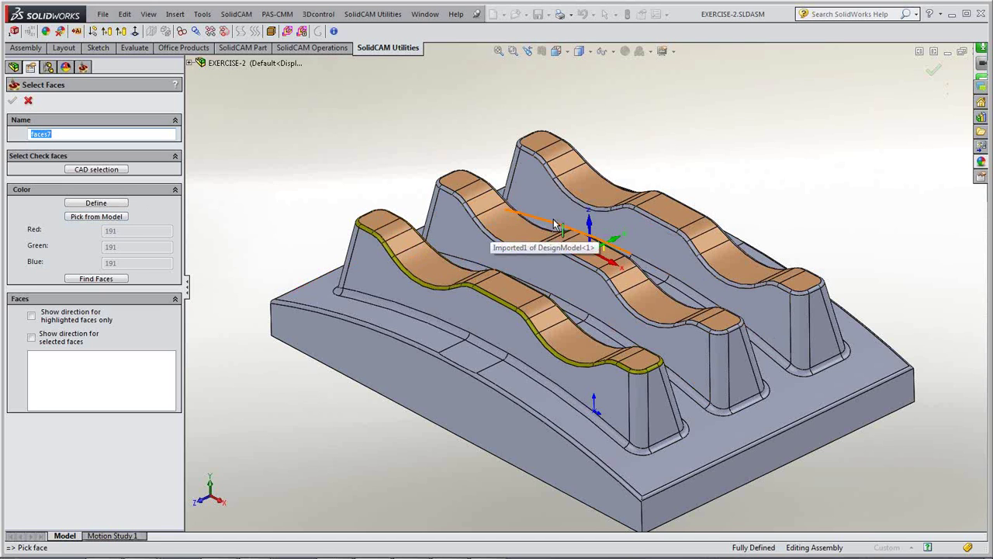
click(106, 218)
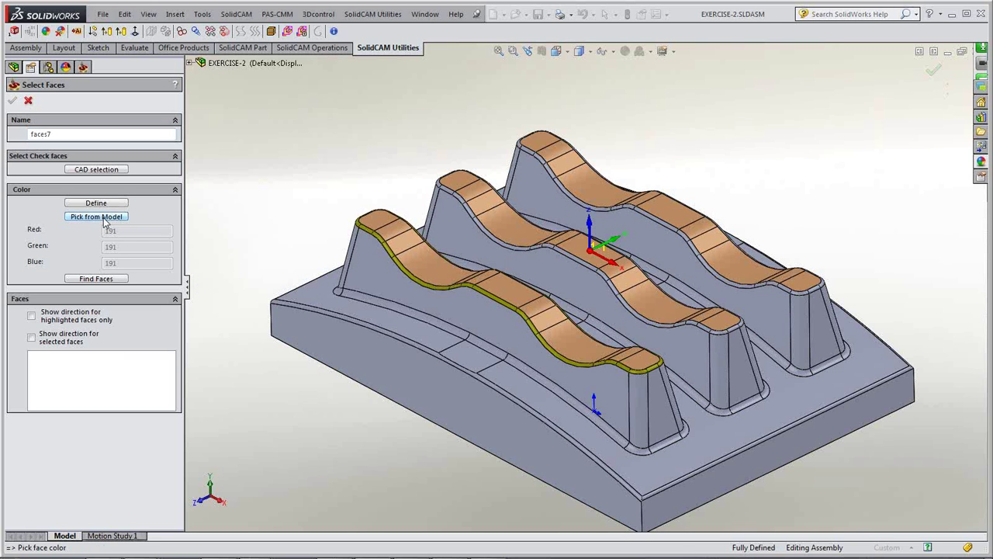
click(377, 218)
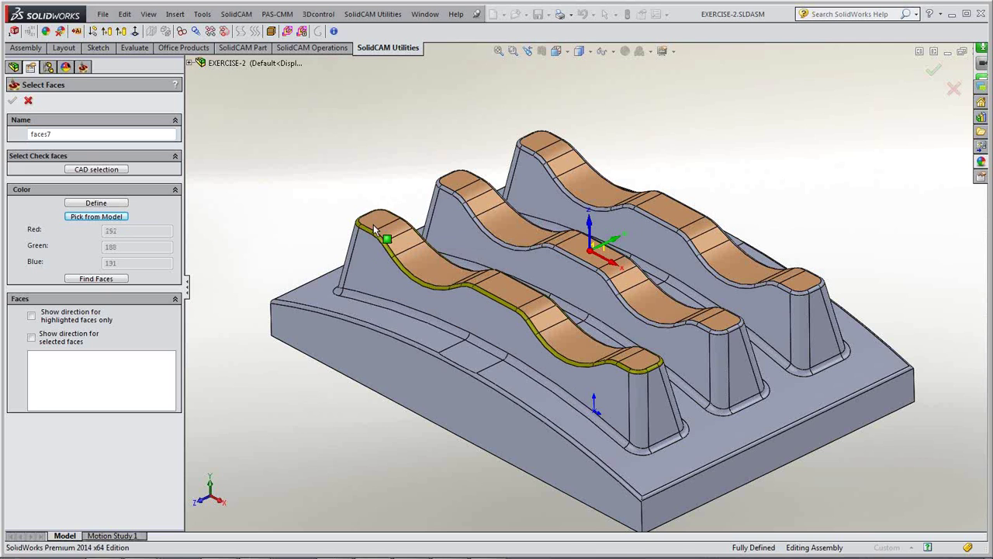
click(104, 281)
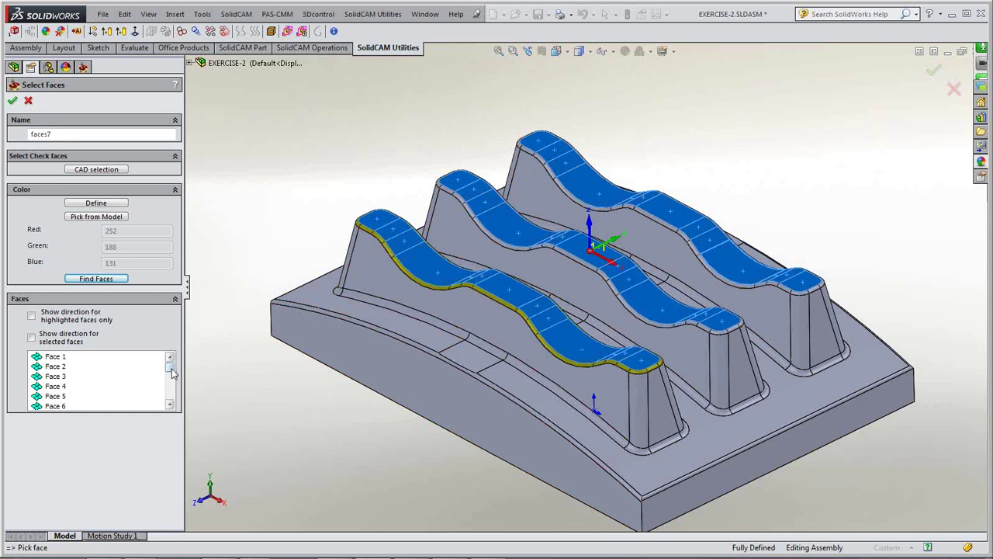
mouse_move(172, 372)
mouse_down()
mouse_move(171, 403)
mouse_move(171, 361)
mouse_up()
click(13, 103)
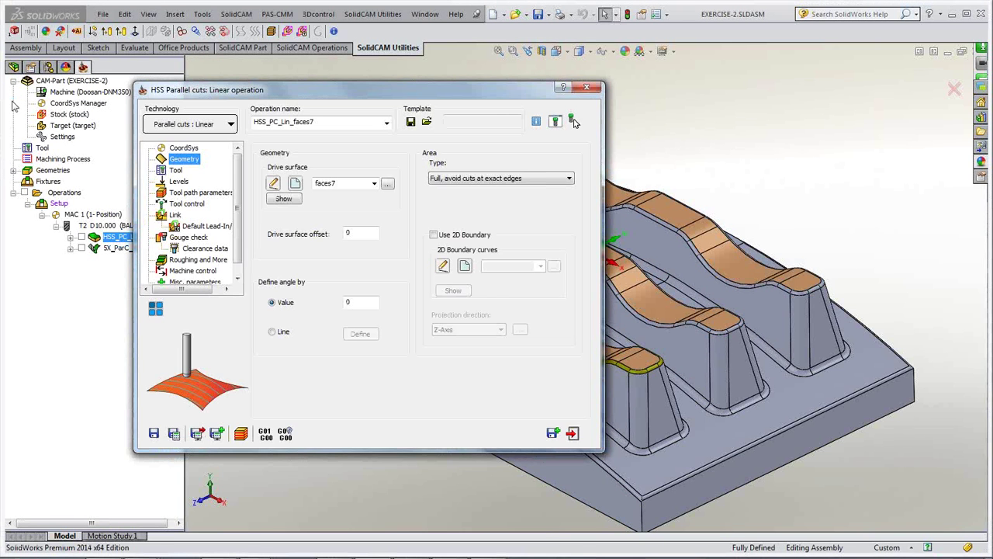
Step: Save and calculate the HSS operation, display its tool path on the ribs, close the operation and hide the tool path
click(175, 433)
click(80, 236)
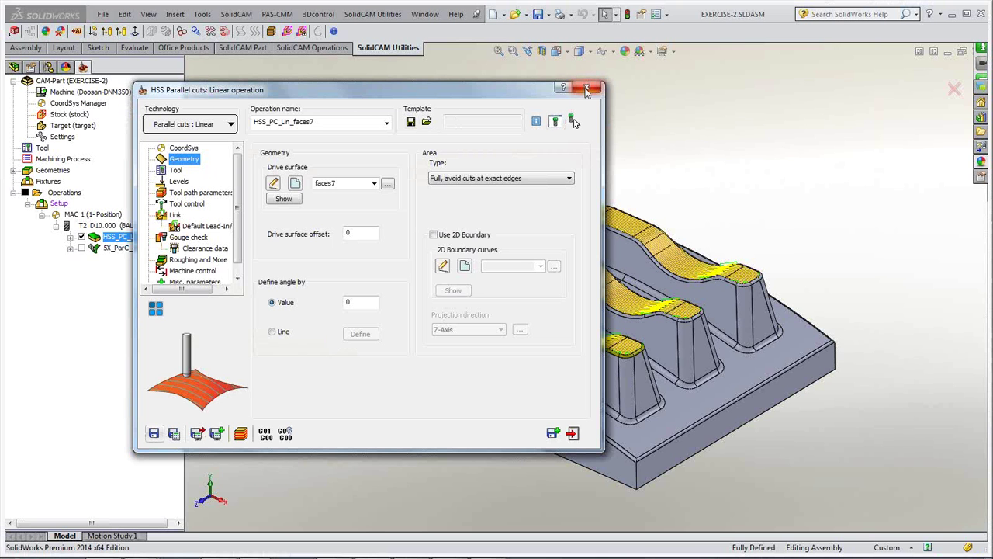
mouse_move(535, 93)
mouse_down()
mouse_move(362, 103)
mouse_move(524, 98)
mouse_up()
double_click(492, 99)
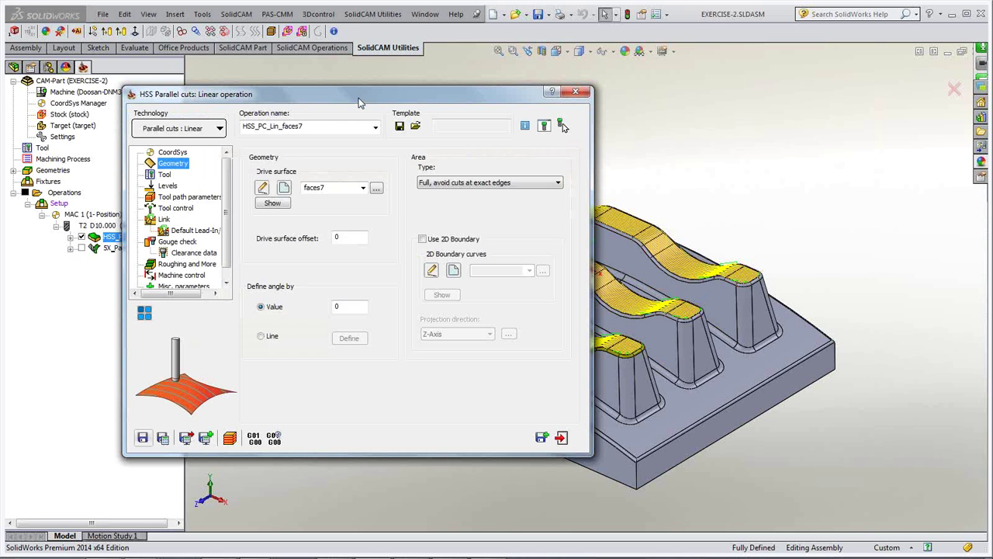
click(575, 92)
click(81, 237)
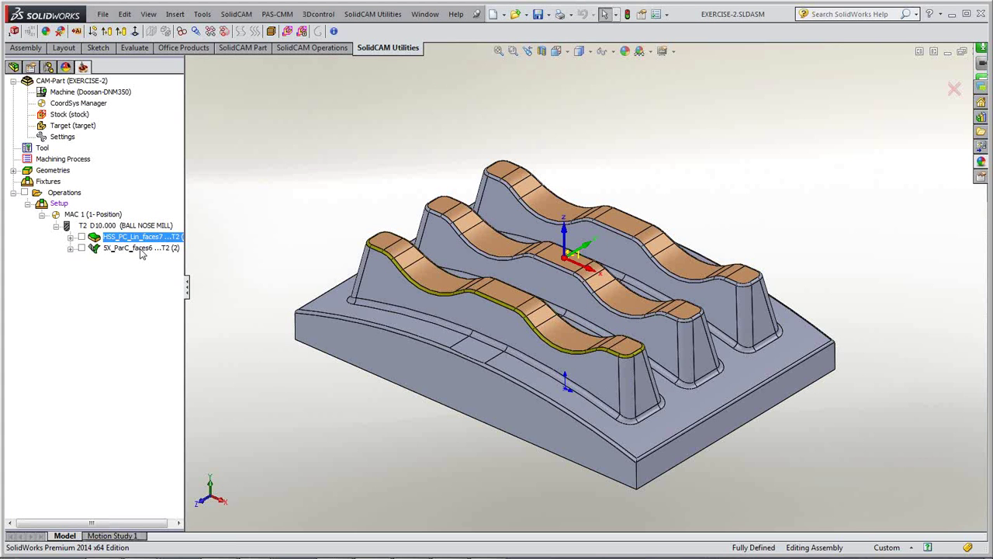
Step: Open the 5X_ParC_faces6 operation and show its drive surface geometry faces6 on the front rib
click(141, 248)
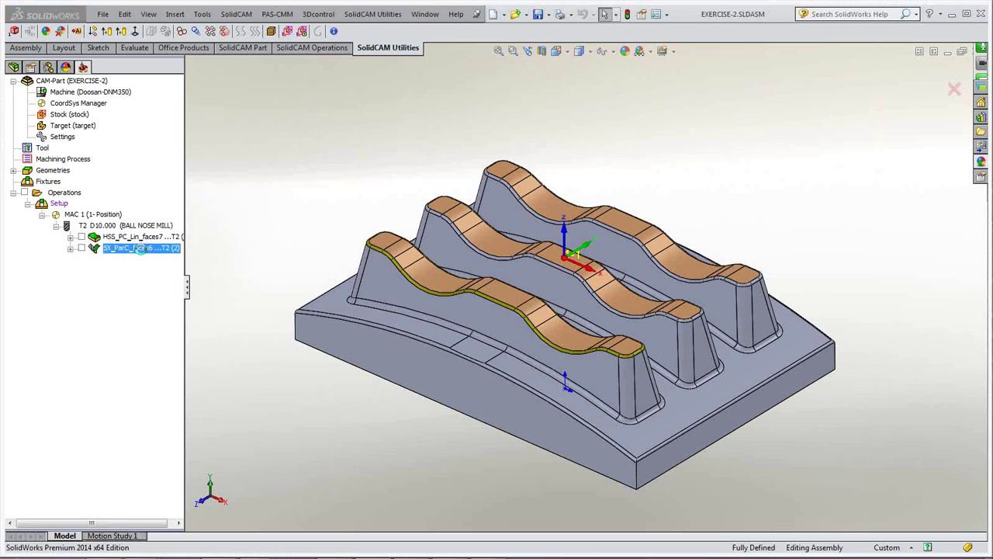
double_click(141, 248)
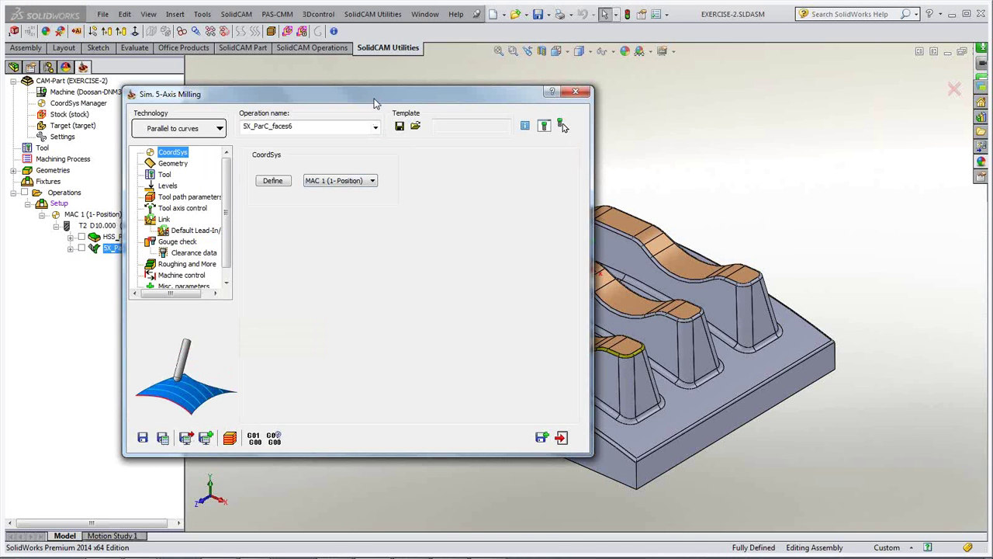
drag(377, 101, 395, 78)
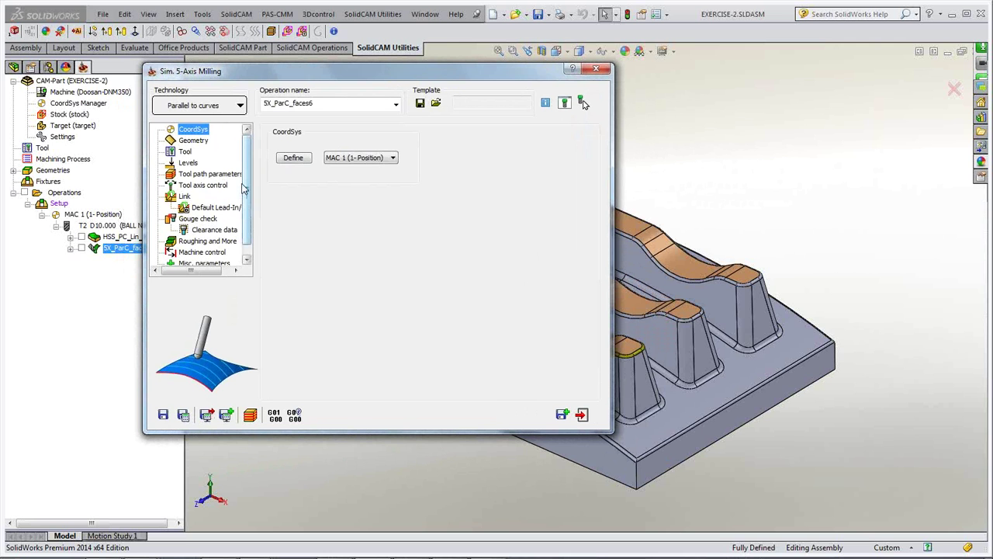
click(197, 144)
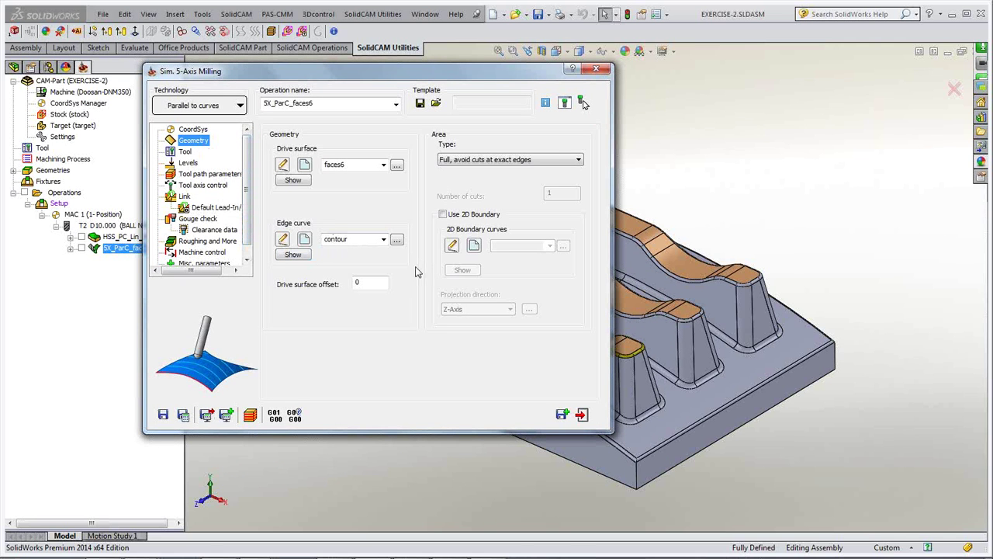
click(293, 179)
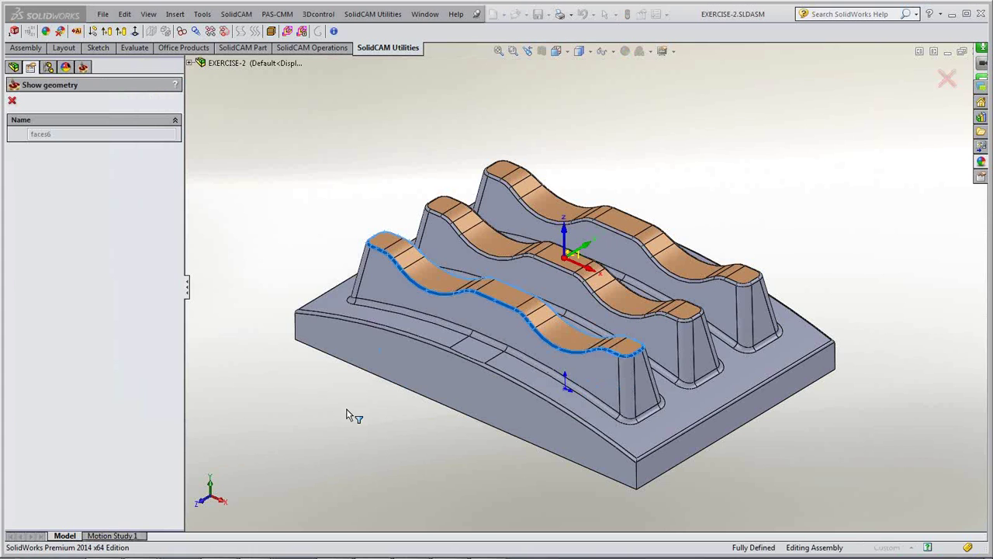
scroll(346, 415, down, 5)
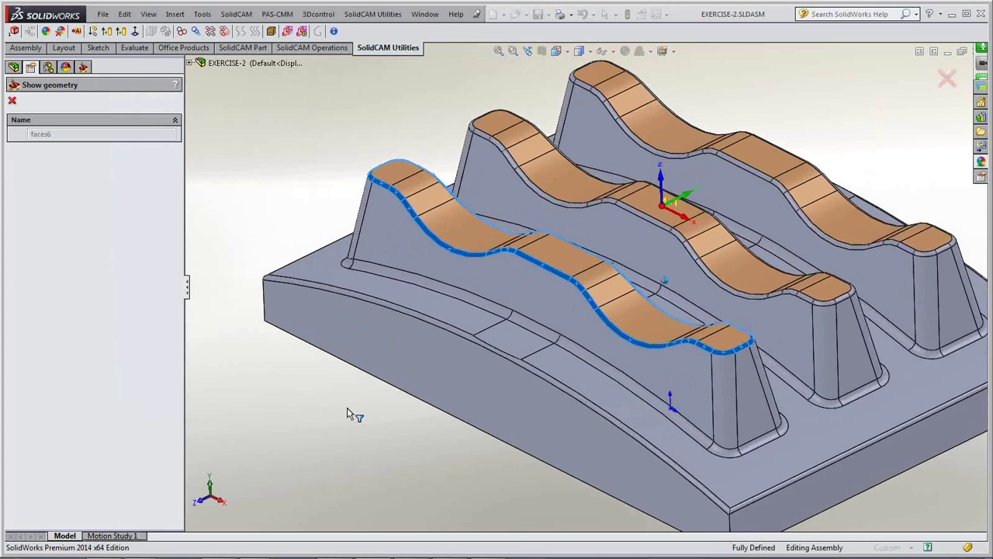
scroll(346, 415, down, 2)
click(12, 101)
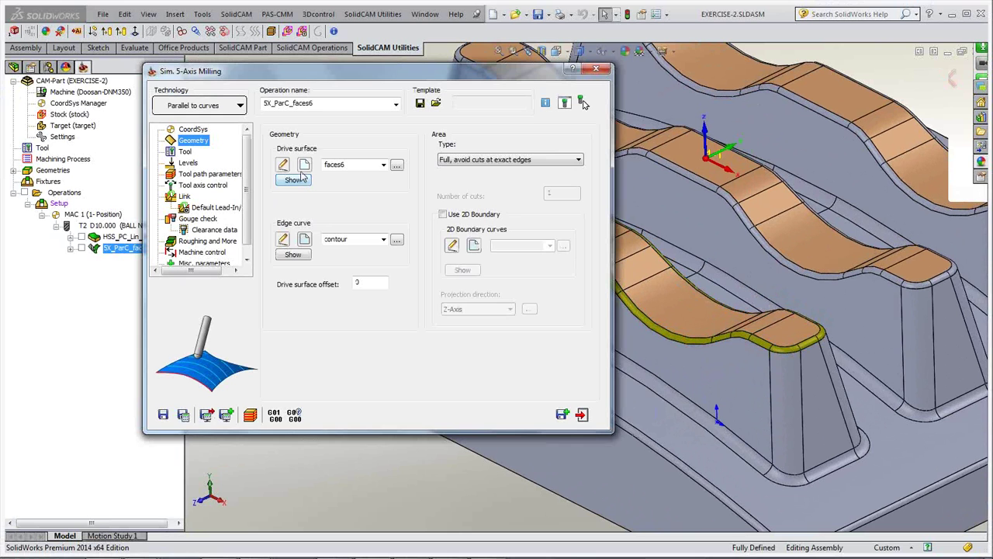
Step: Define a new drive surface for the 5-axis operation by picking the olive-yellow fillet color on the front rib and finding all matching faces
click(304, 166)
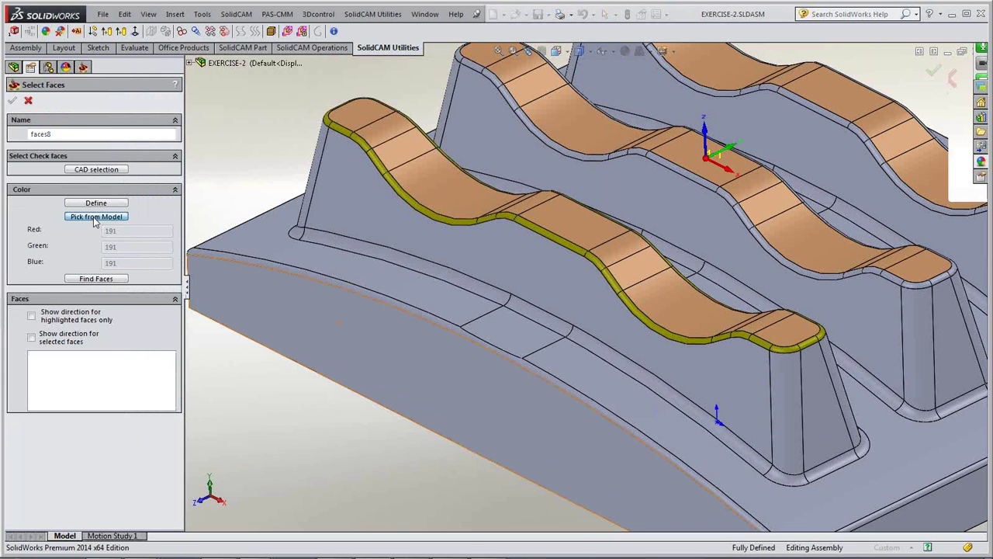
click(95, 217)
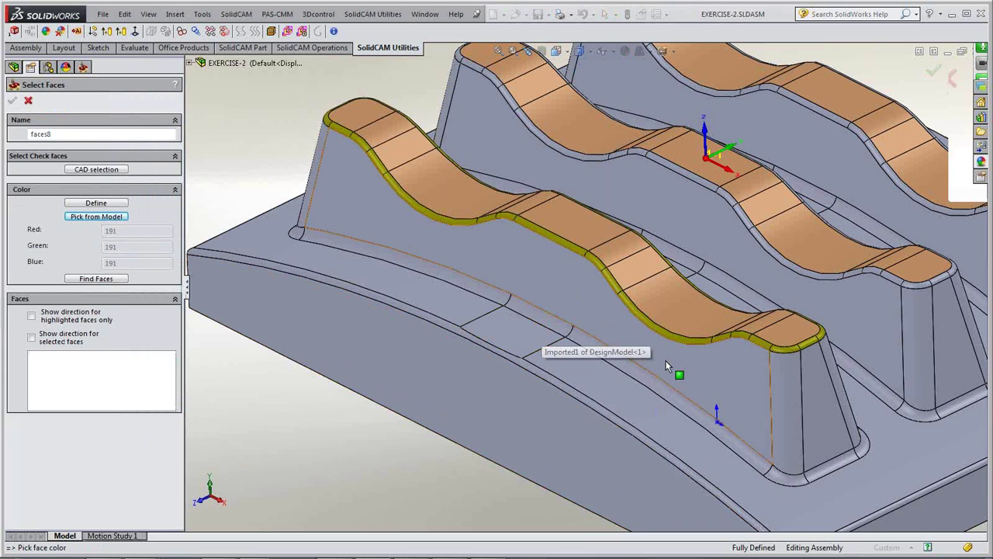
click(560, 242)
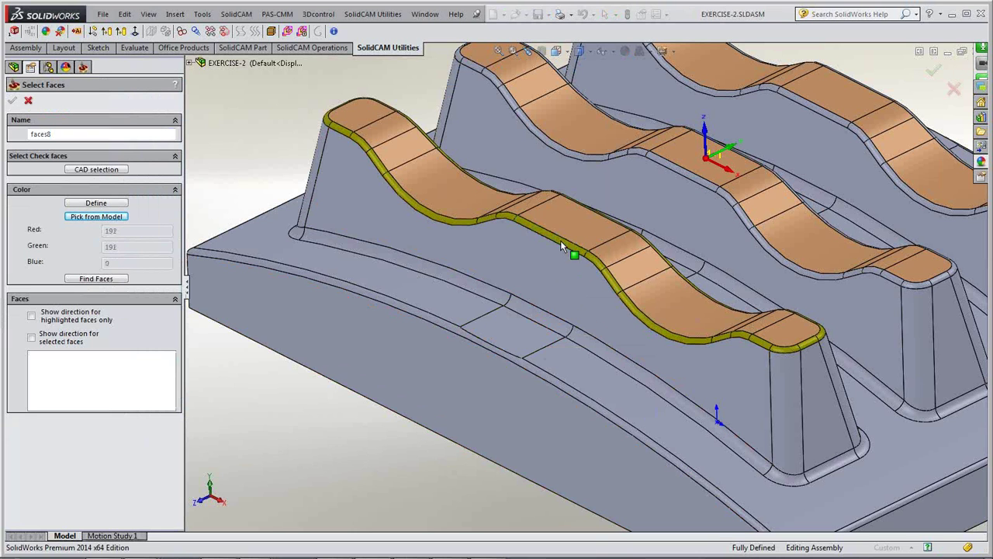
click(109, 279)
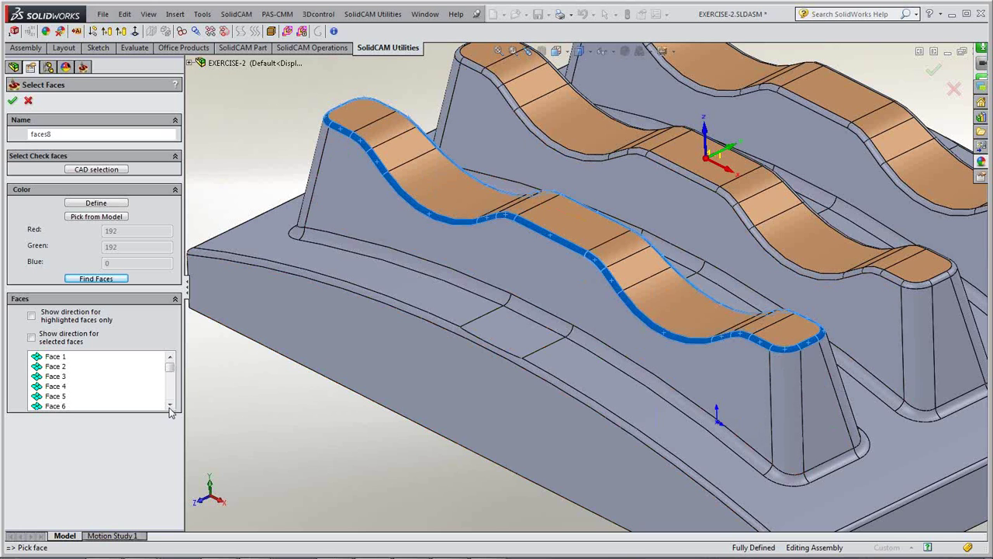
drag(170, 368, 170, 396)
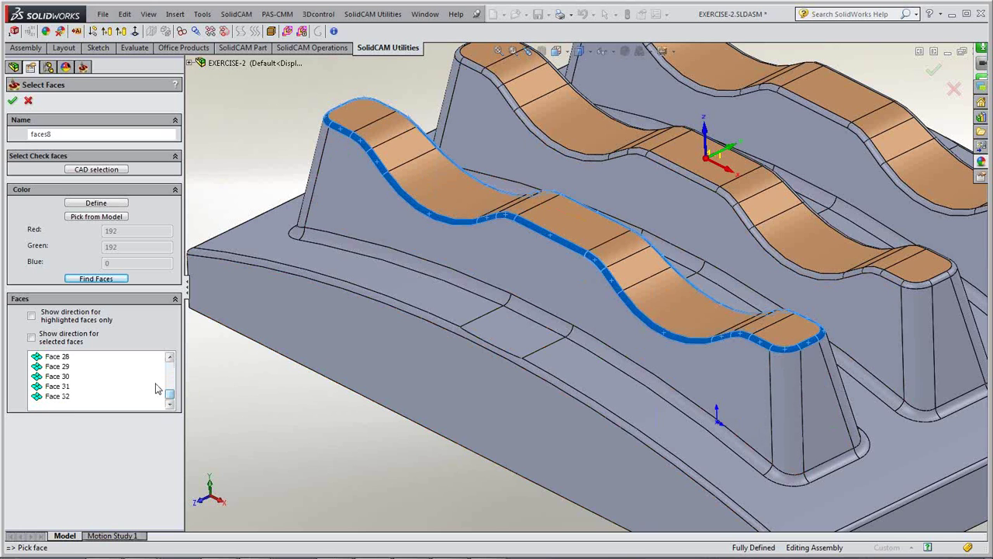
click(12, 104)
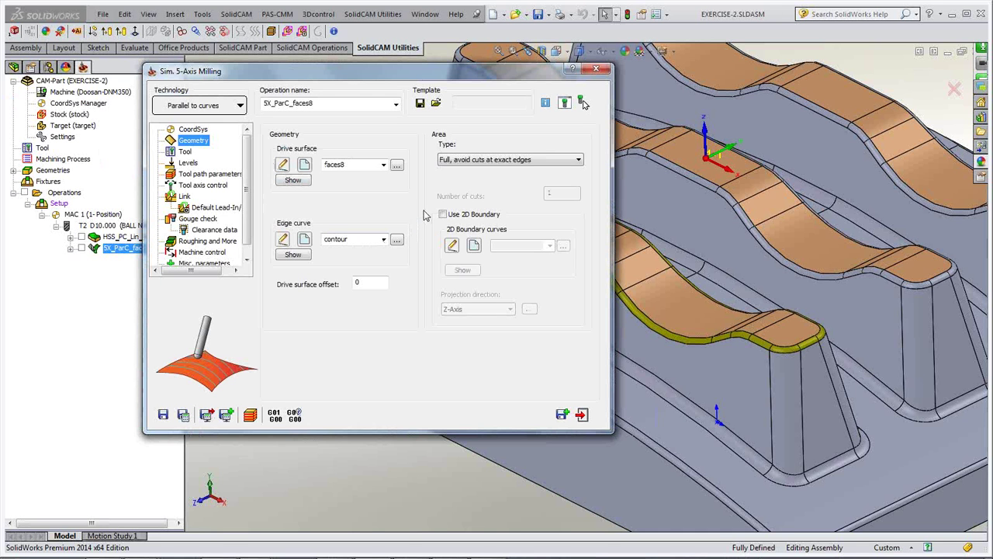
Step: Show the edge curve geometry contour of the 5-axis operation and examine it around the front rib's fillet
click(293, 255)
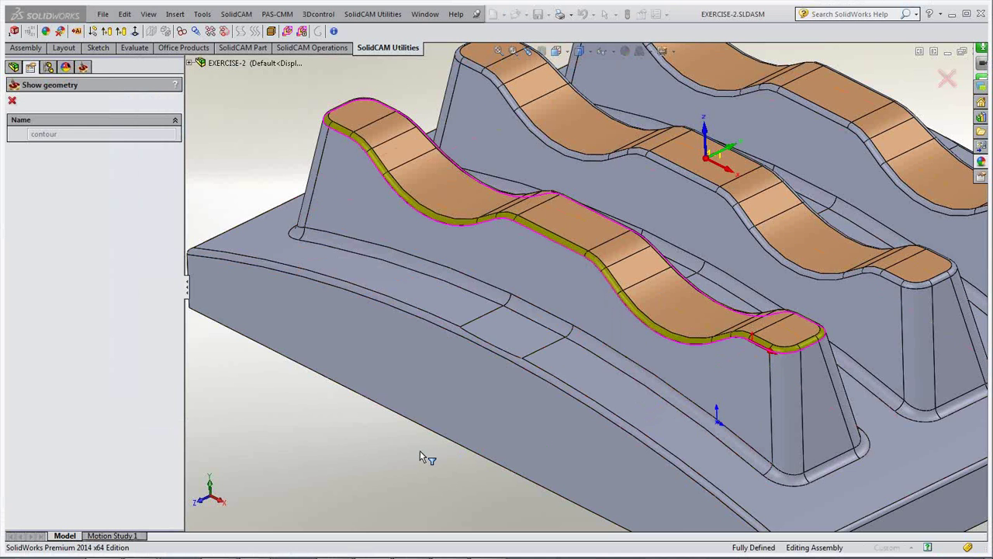
scroll(420, 456, down, 1)
scroll(420, 450, down, 5)
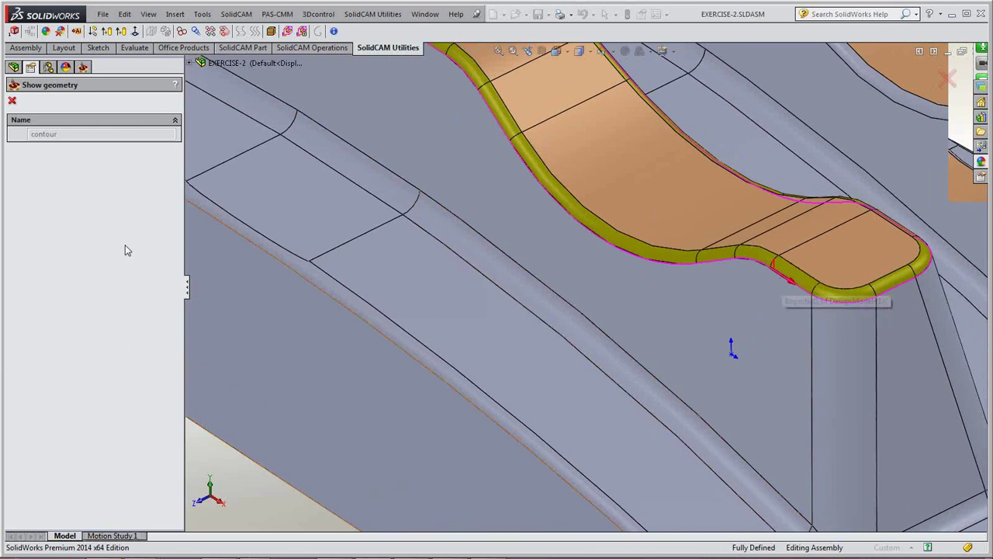
click(12, 102)
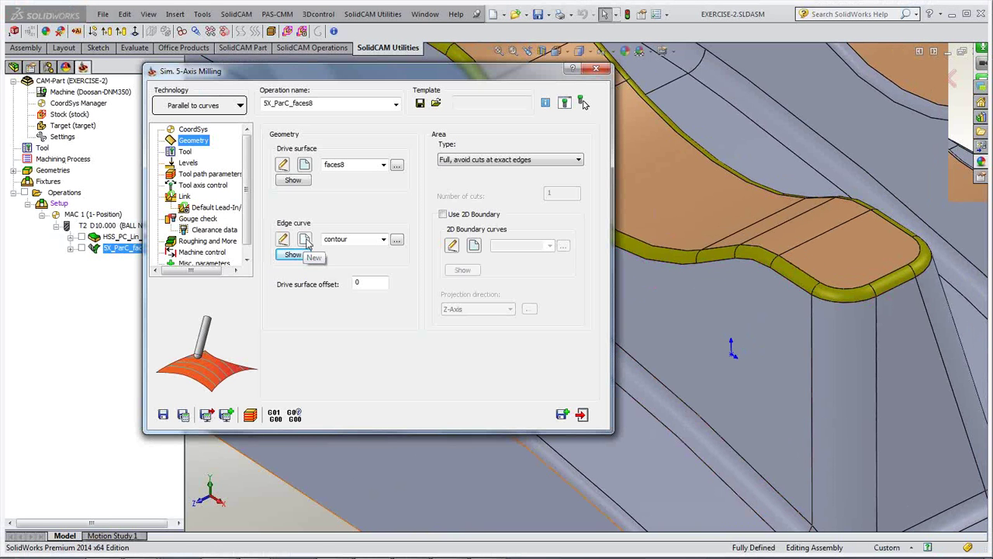
click(305, 241)
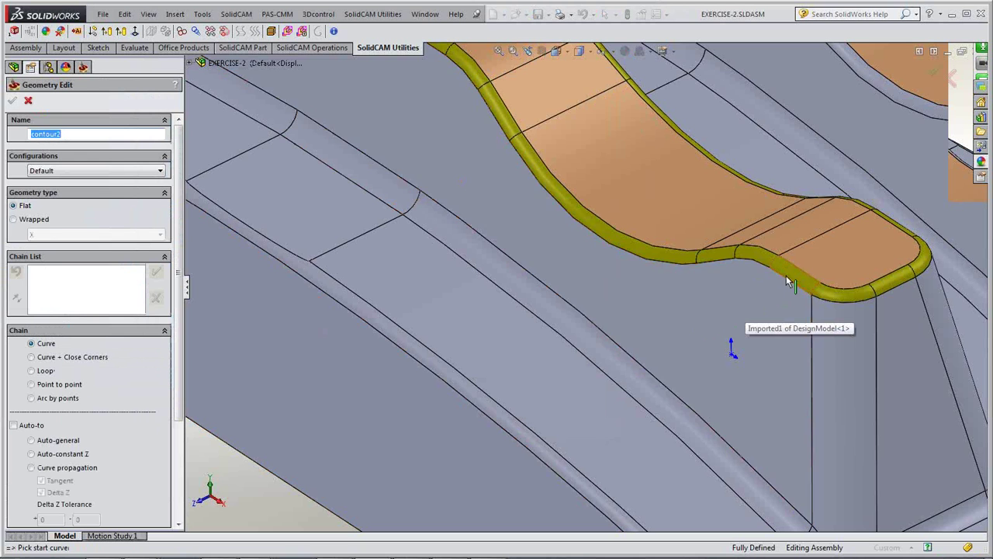
click(764, 269)
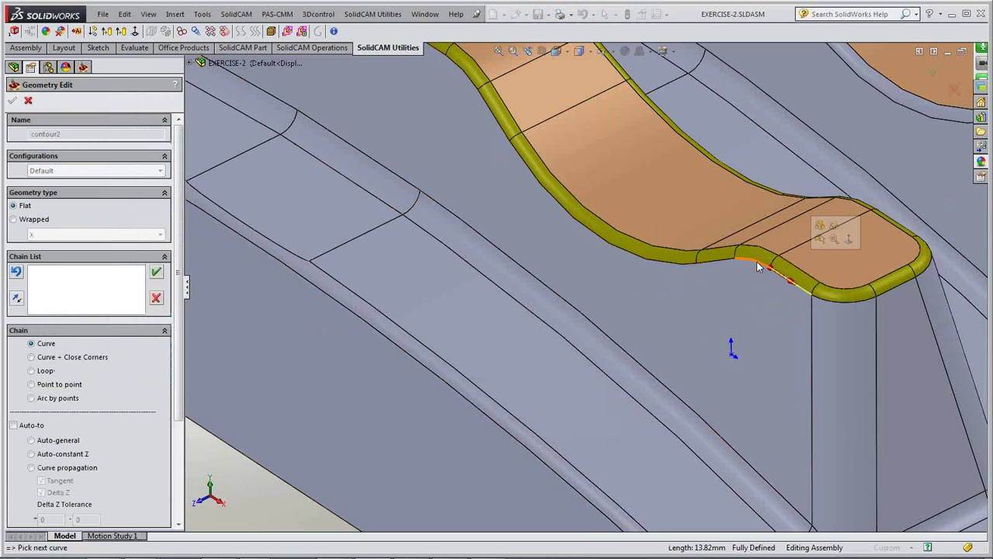
click(756, 260)
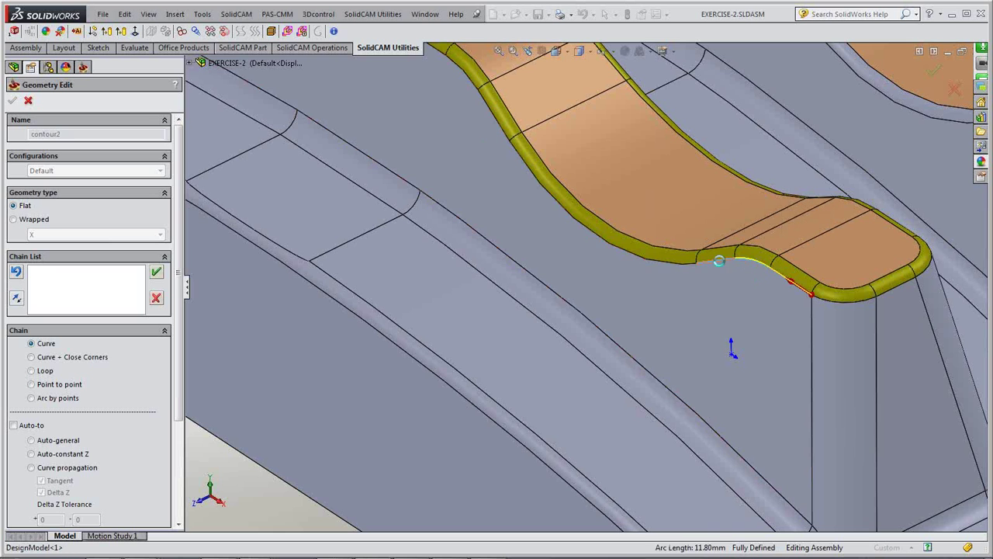
click(673, 264)
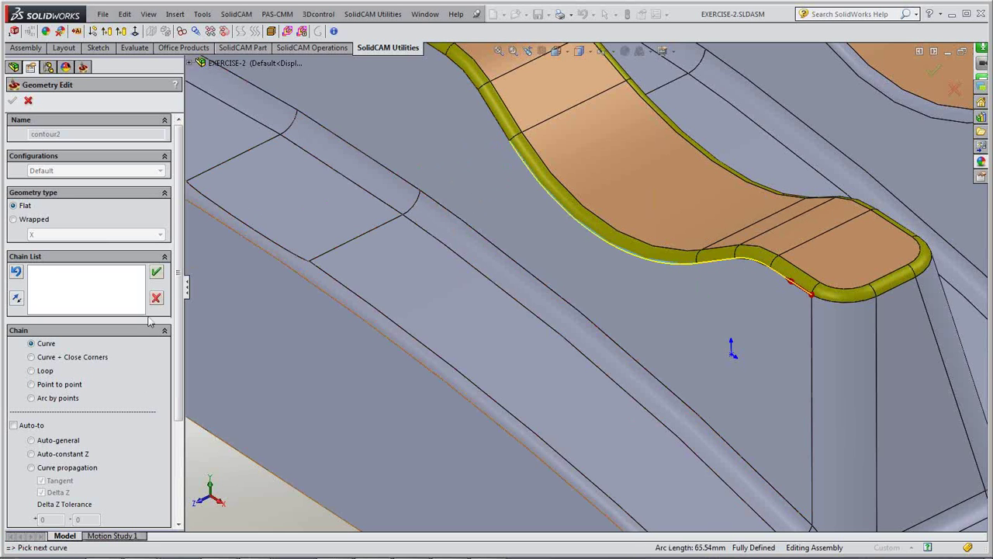
click(28, 102)
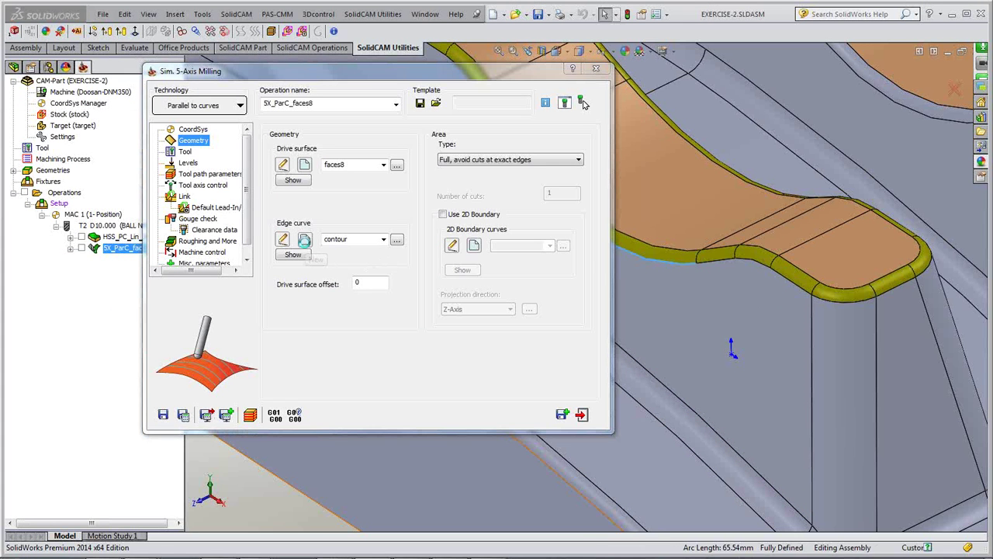
Step: Create a new edge curve chain from the fillet's lower edge on the front rib using Curve propagation with Tangent and Delta Z, and accept it
click(304, 239)
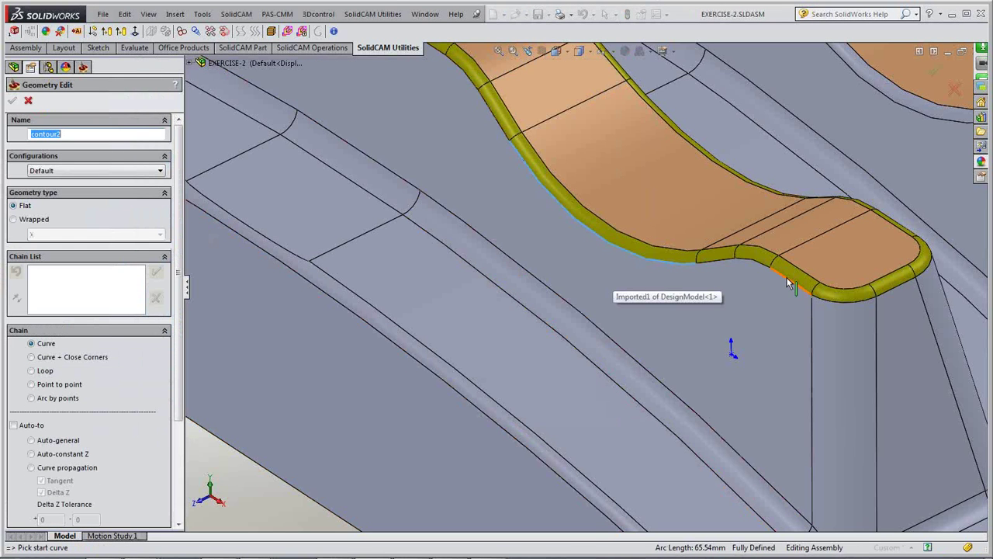
click(788, 283)
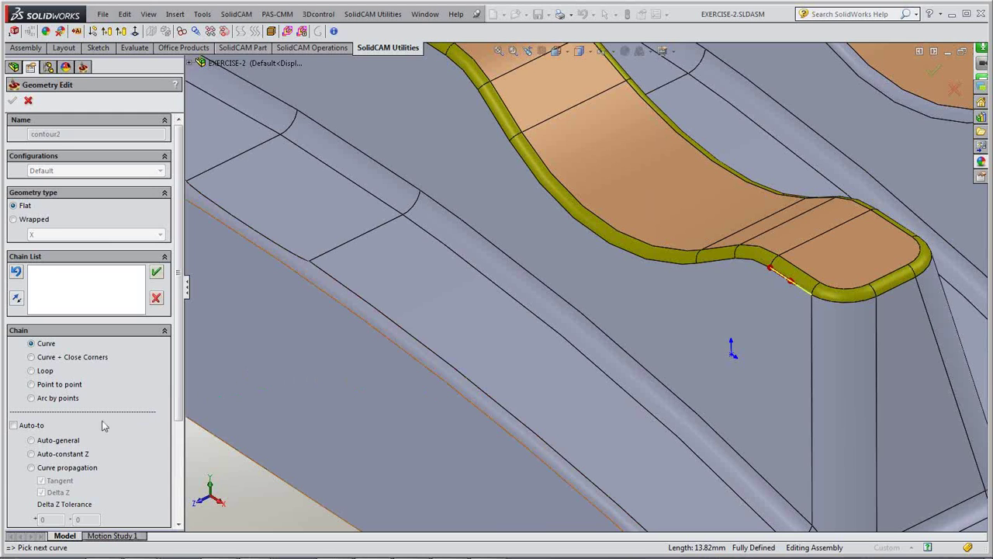
scroll(178, 417, down, 2)
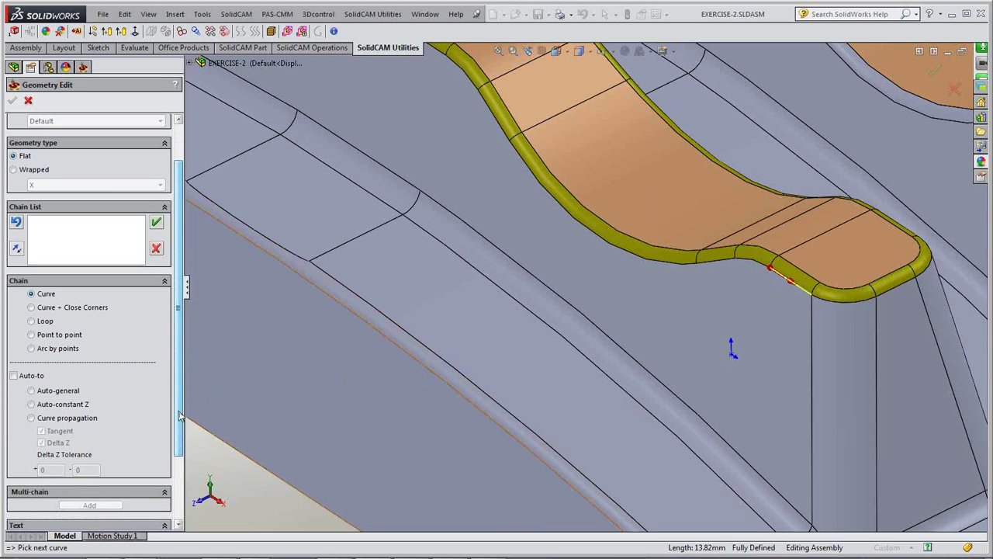
click(32, 419)
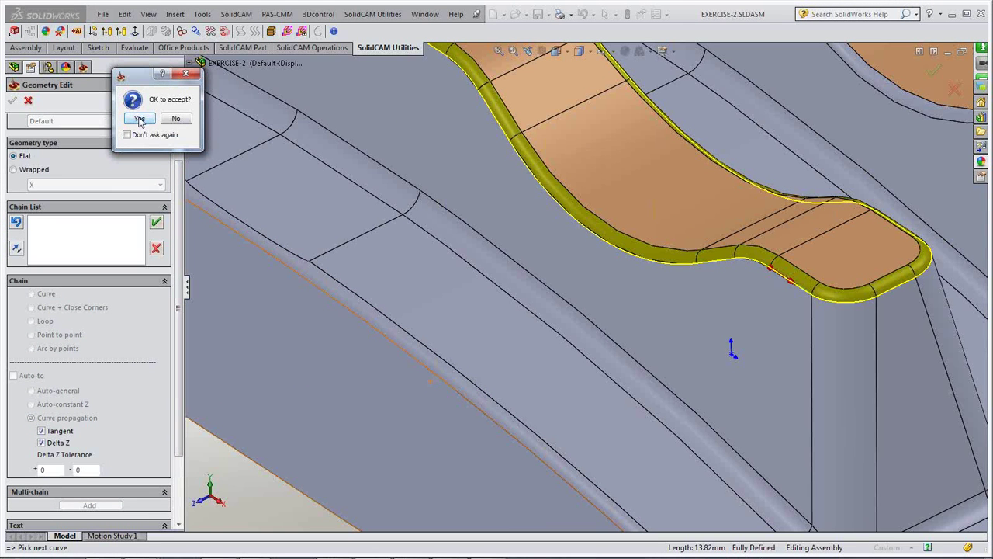
click(140, 120)
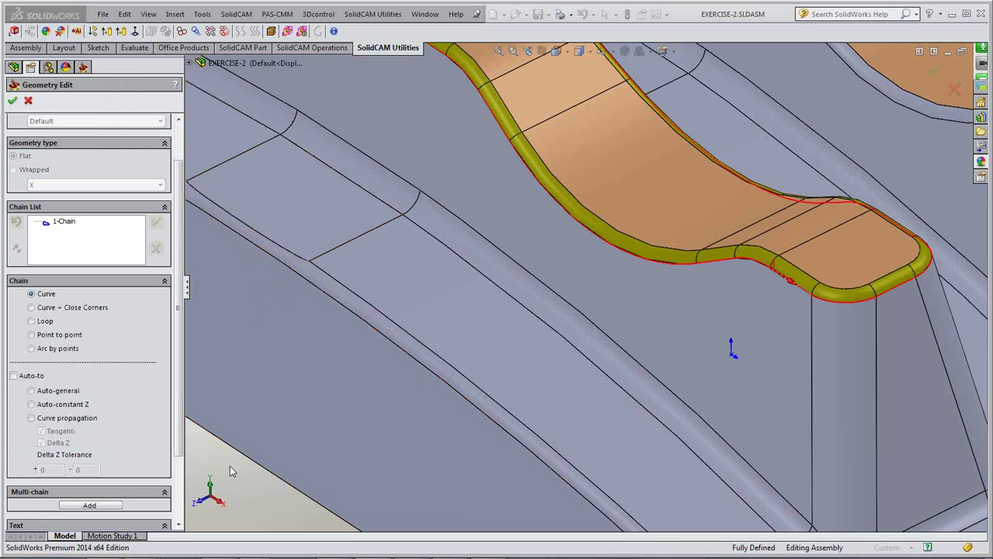
Step: Inspect the propagated edge chain all around the front rib's fillet and accept the edge curve geometry
scroll(230, 465, up, 5)
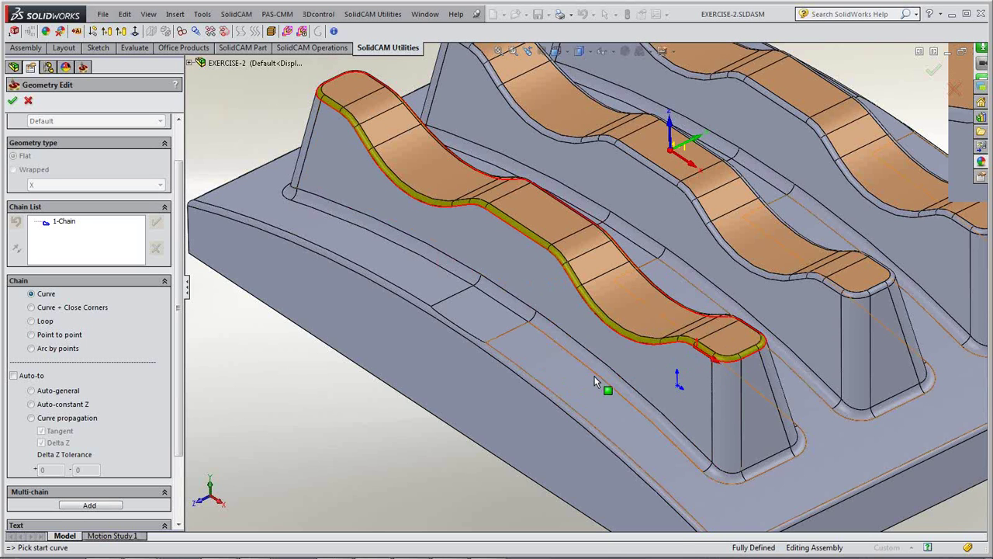
scroll(595, 380, down, 8)
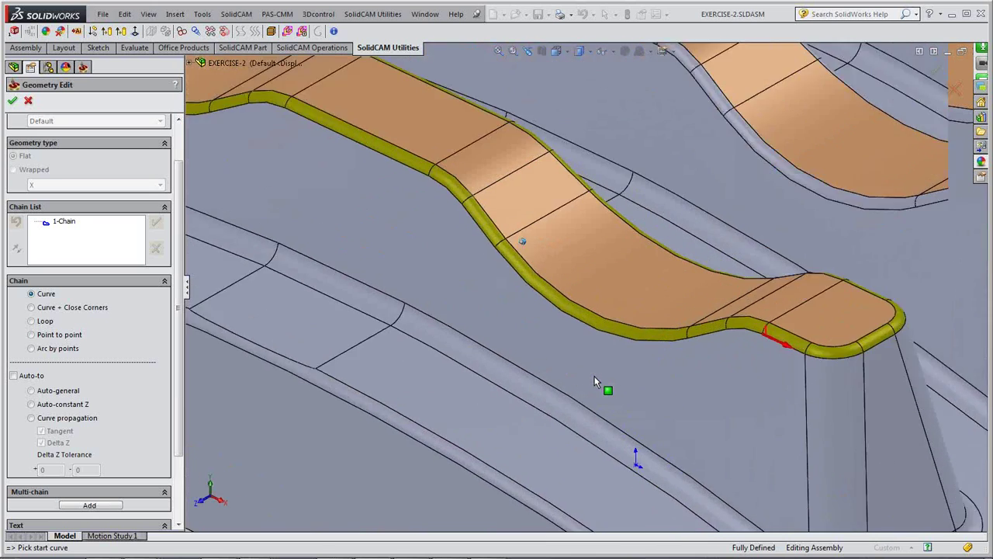
middle_drag(799, 338, 566, 365)
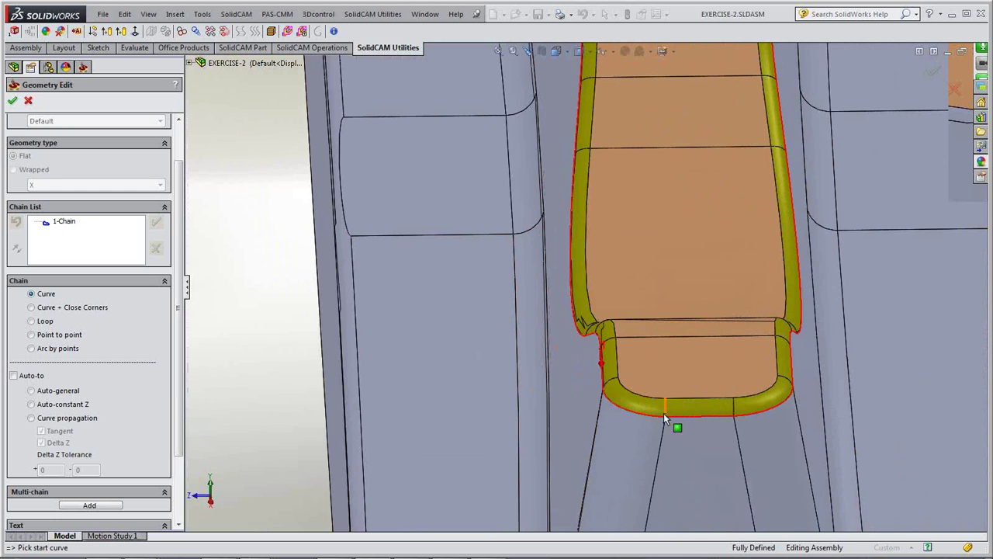
middle_drag(675, 417, 601, 398)
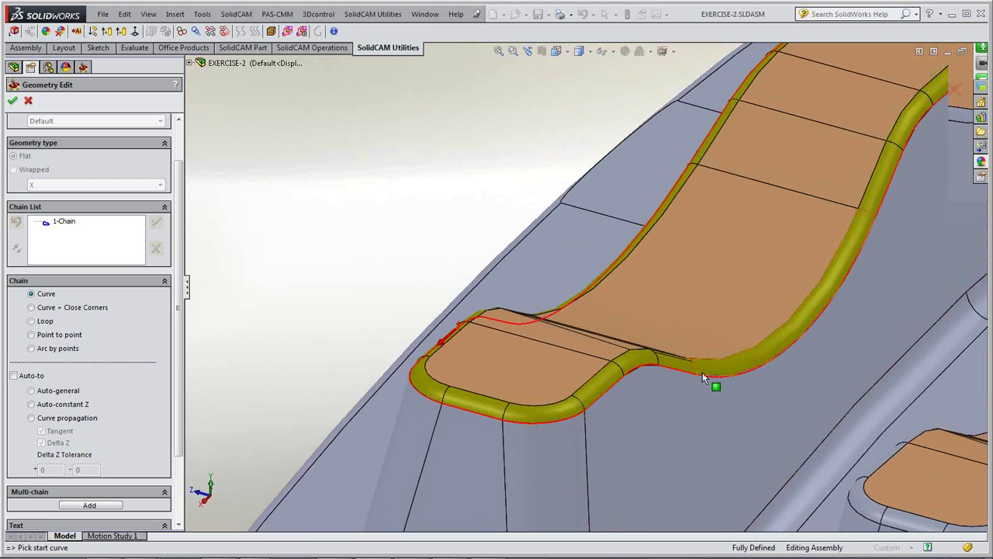
middle_drag(727, 389, 681, 396)
scroll(681, 395, up, 8)
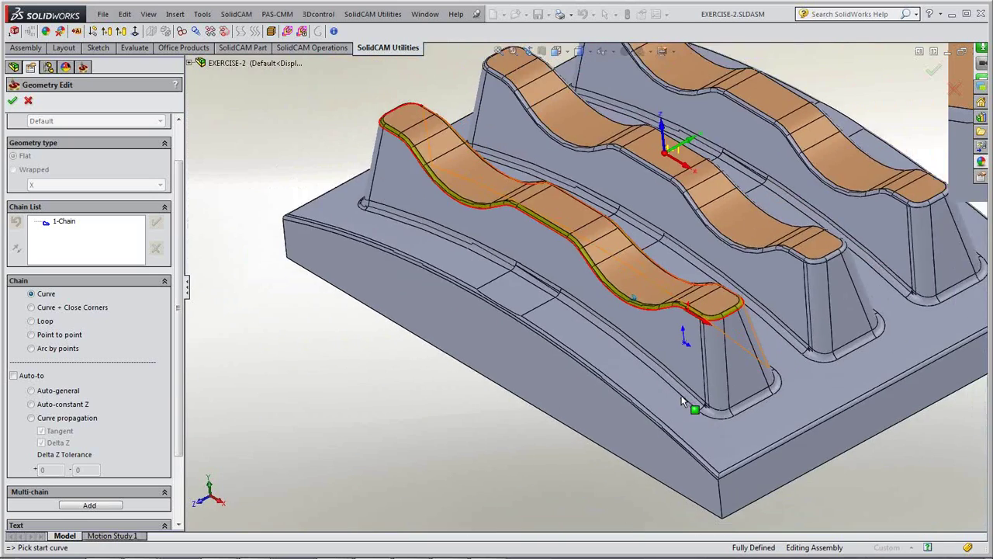
scroll(681, 395, up, 1)
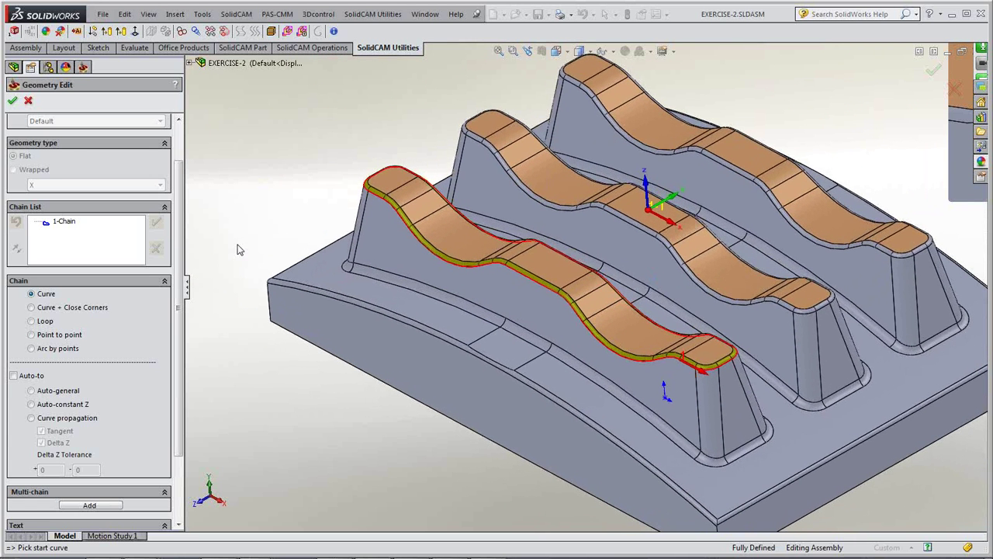
click(12, 101)
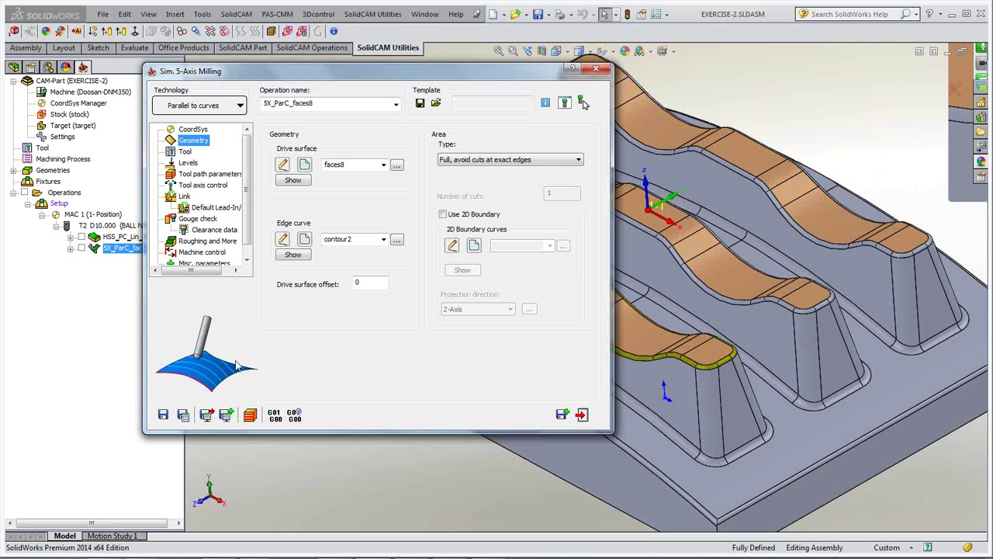
Step: Save and calculate the 5X_ParC_faces8 operation and display its tool path on the ribs
click(188, 418)
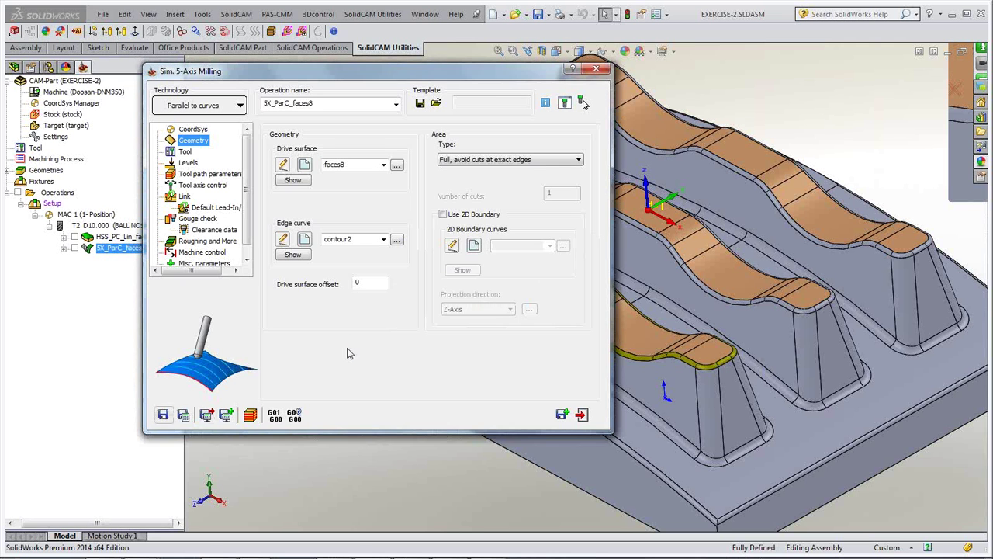
double_click(441, 76)
click(74, 248)
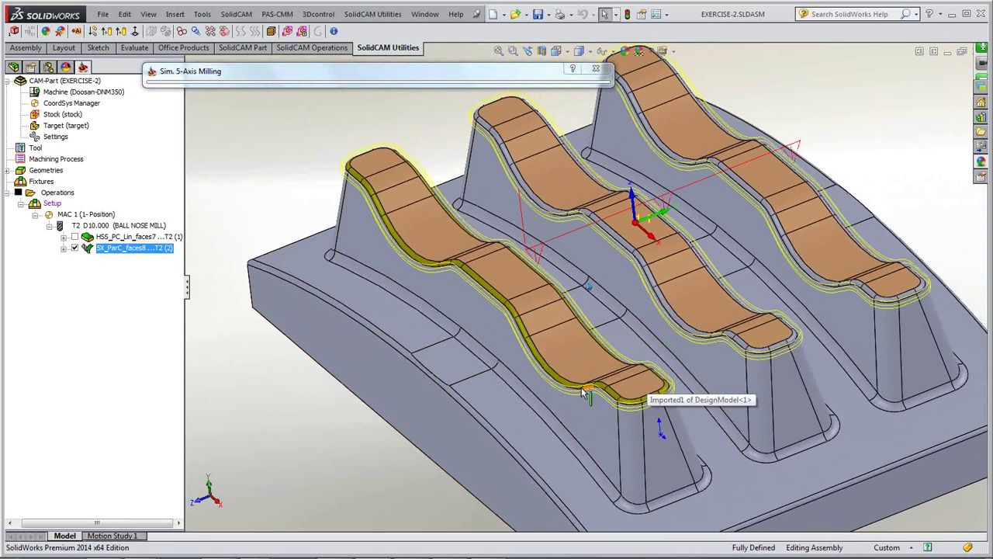
Step: Review the 5X_ParC_faces8 operation's Rotate & Translate settings for repeating the tool path across the ribs, and close the operation
double_click(384, 73)
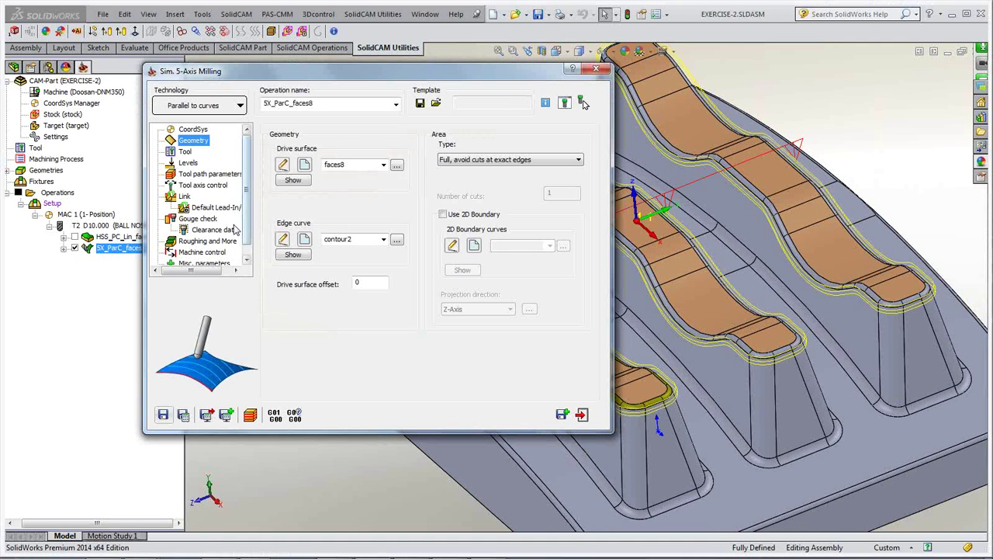
click(249, 201)
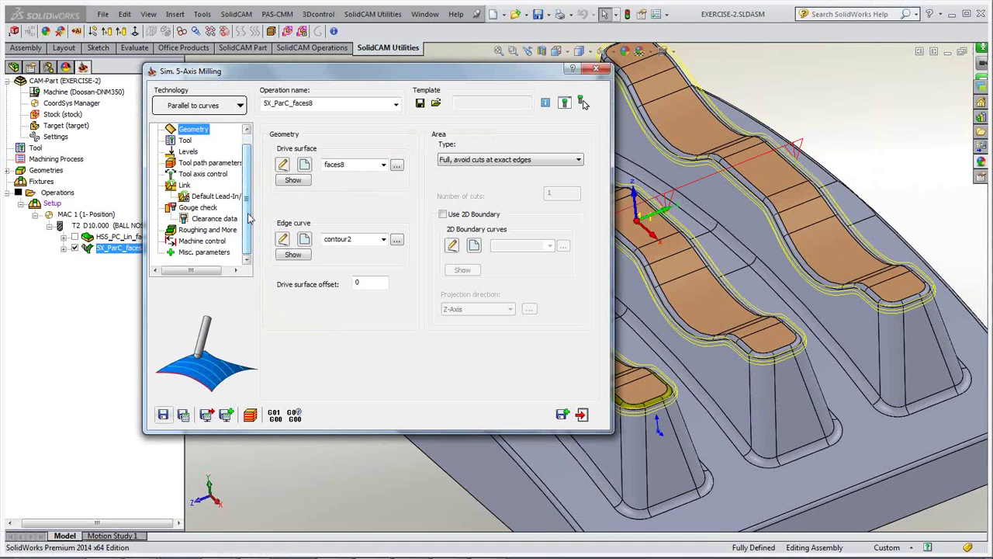
click(207, 230)
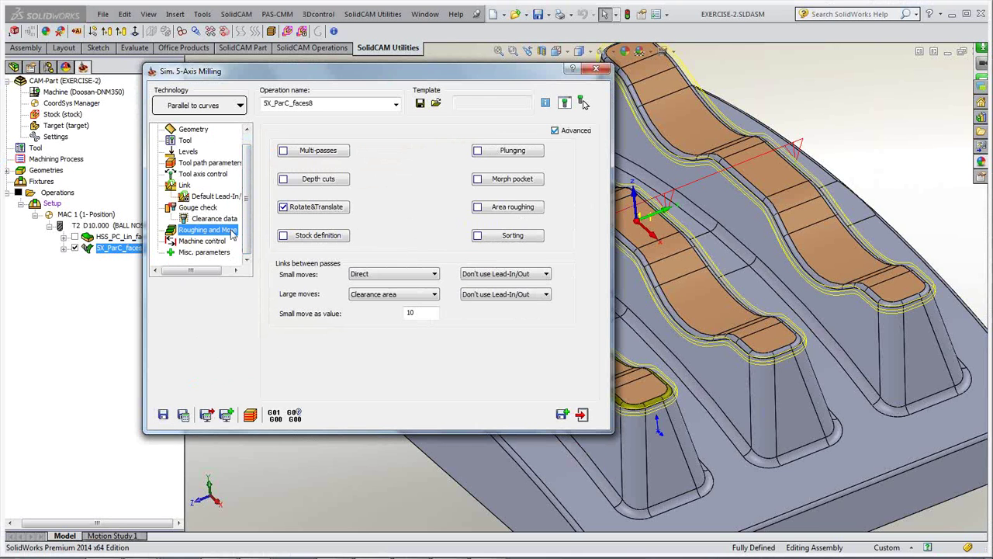
click(330, 210)
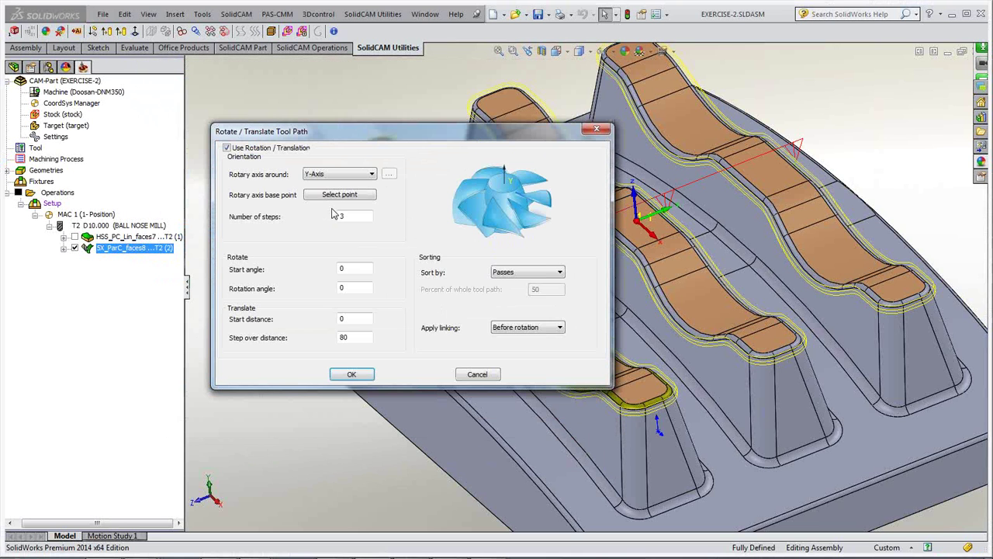
mouse_move(372, 557)
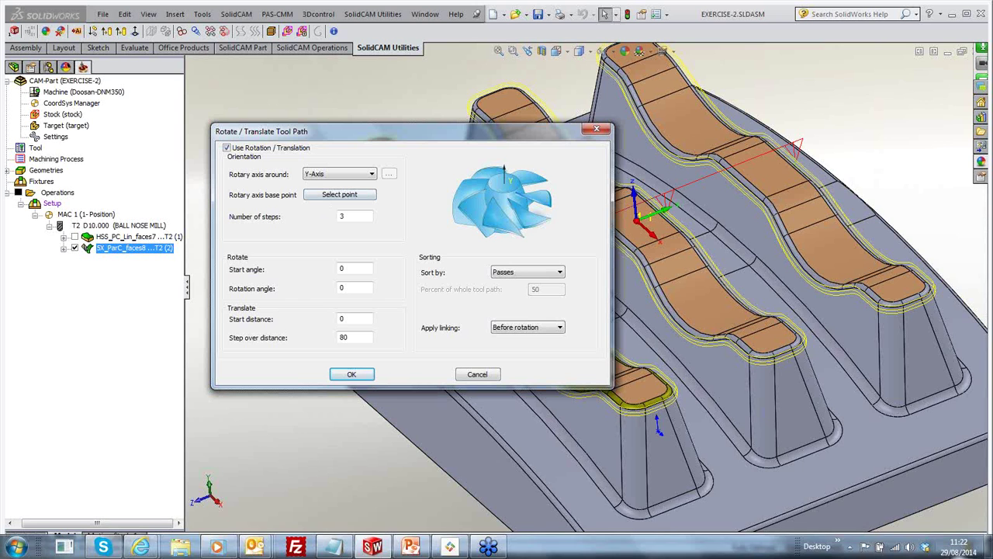
click(596, 130)
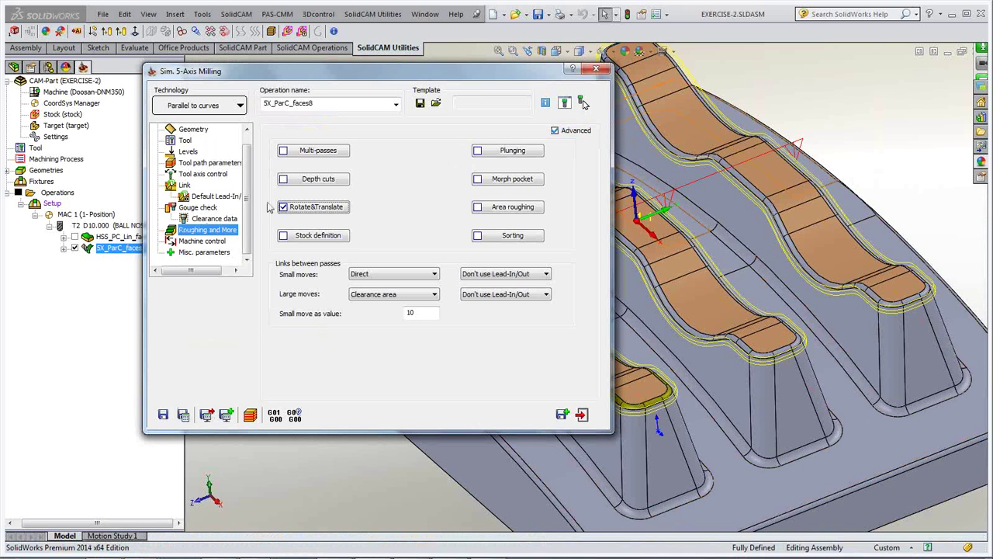
click(323, 214)
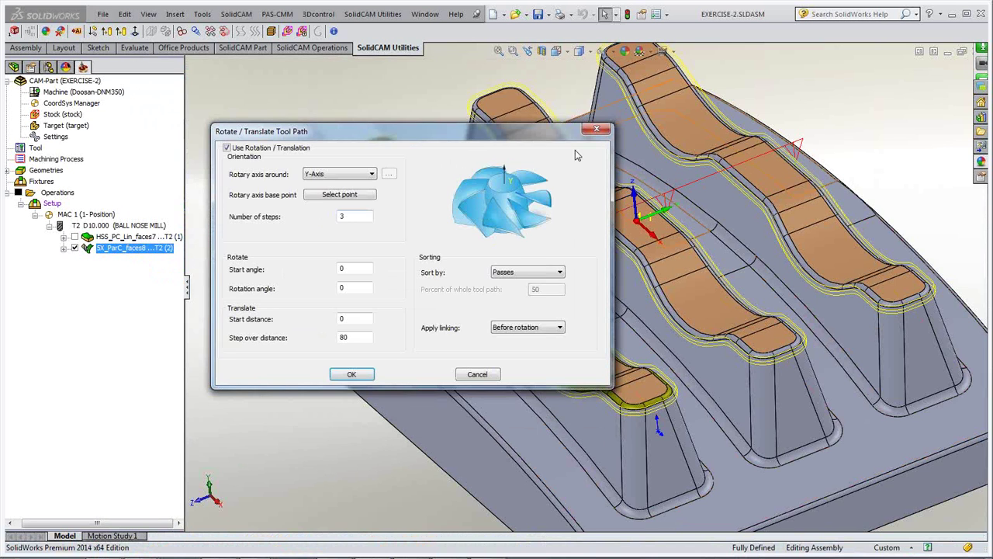
click(597, 129)
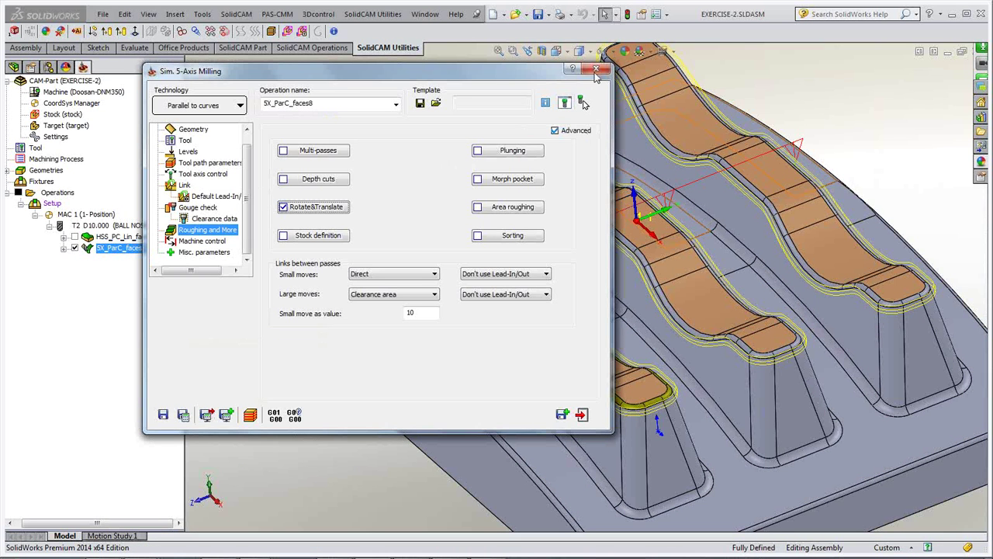
click(596, 71)
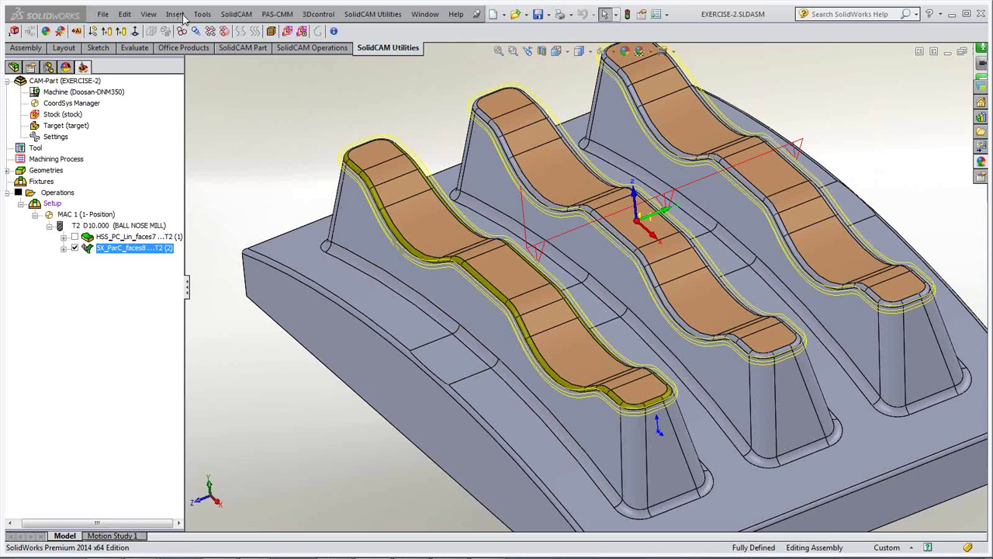
Step: Open the recent CAM-Part 04 TOOLBOX 2014.prz in place of EXERCISE-2
click(237, 14)
mouse_move(265, 248)
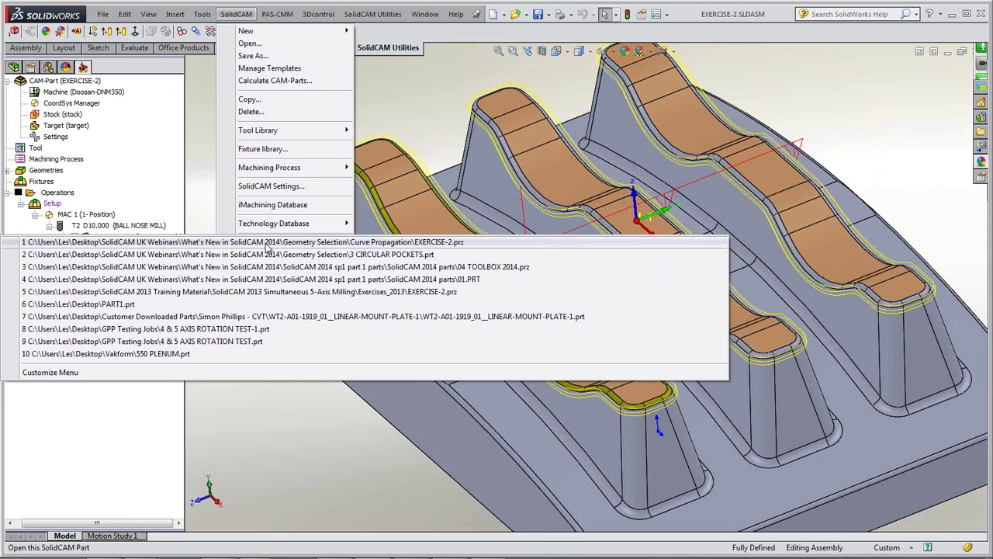
click(406, 268)
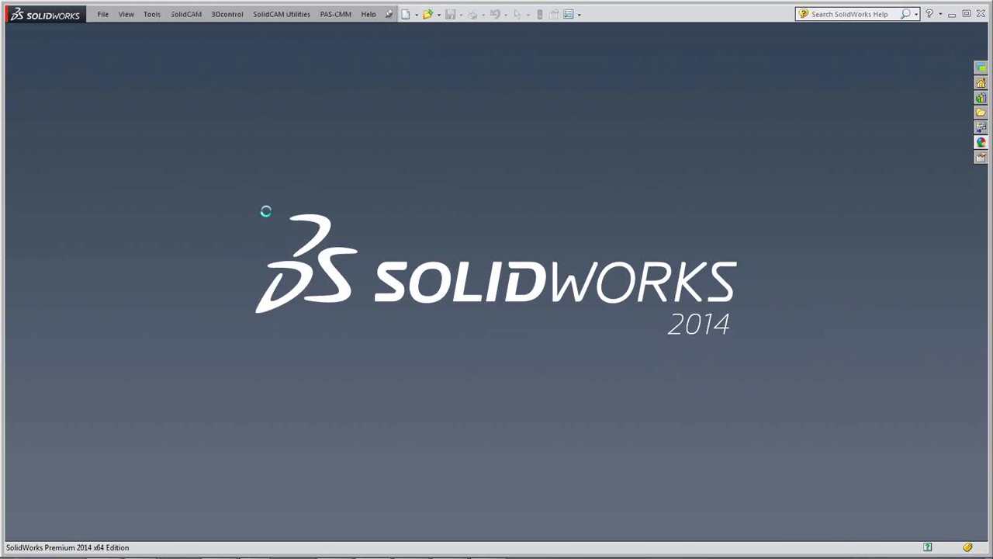
click(402, 118)
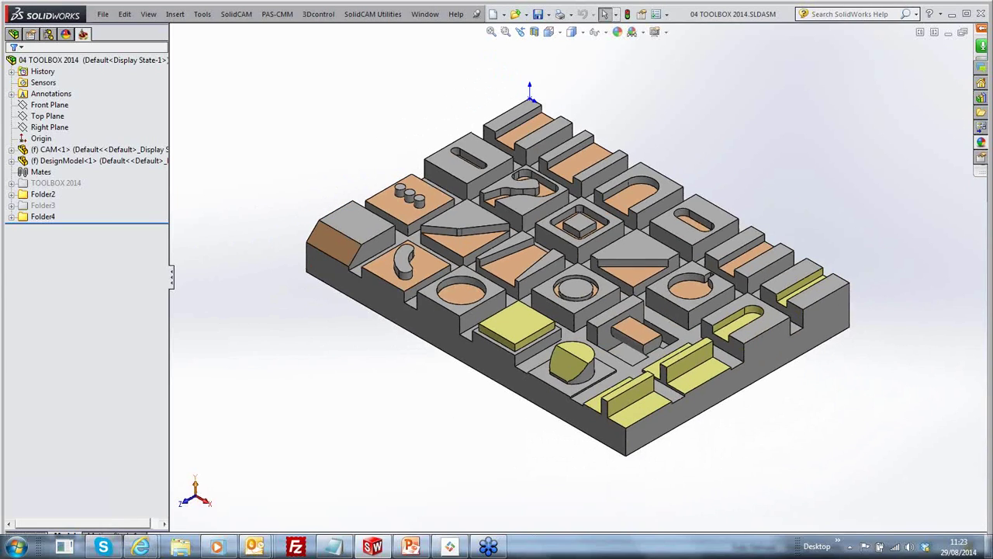
mouse_move(989, 546)
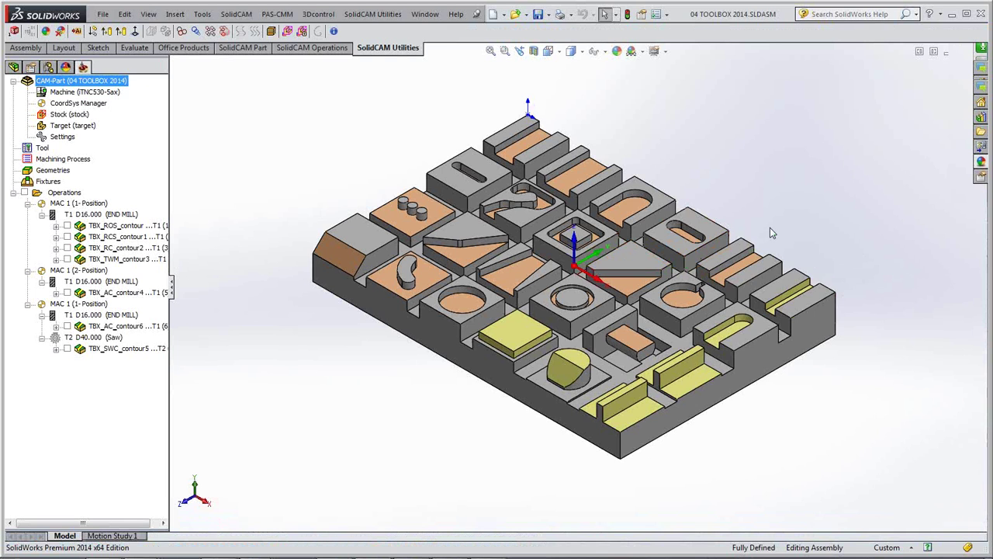
Step: Open the TBX_SWC_contour5 wood cutting operation and examine its contour5 geometry on the yellow rectangular block
middle_drag(770, 227, 772, 228)
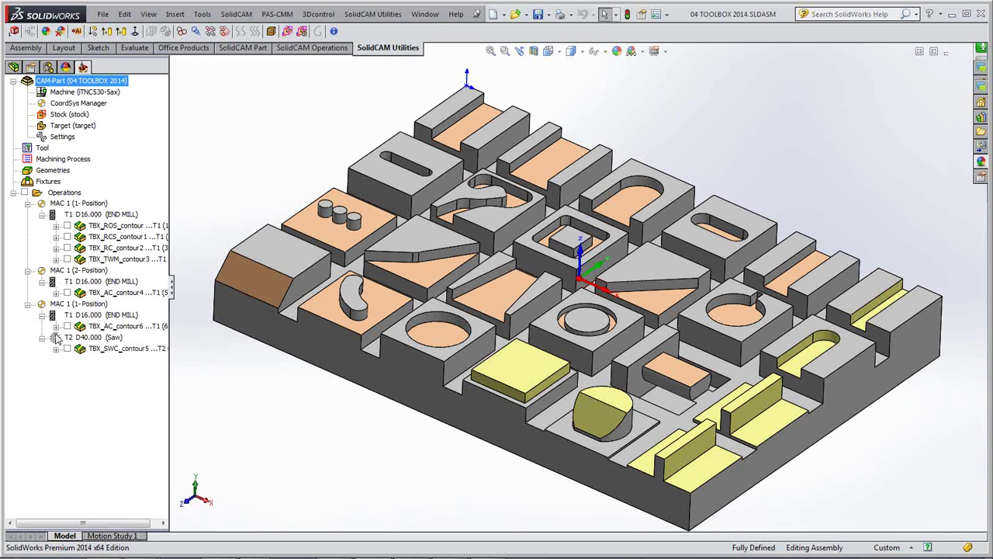
double_click(103, 349)
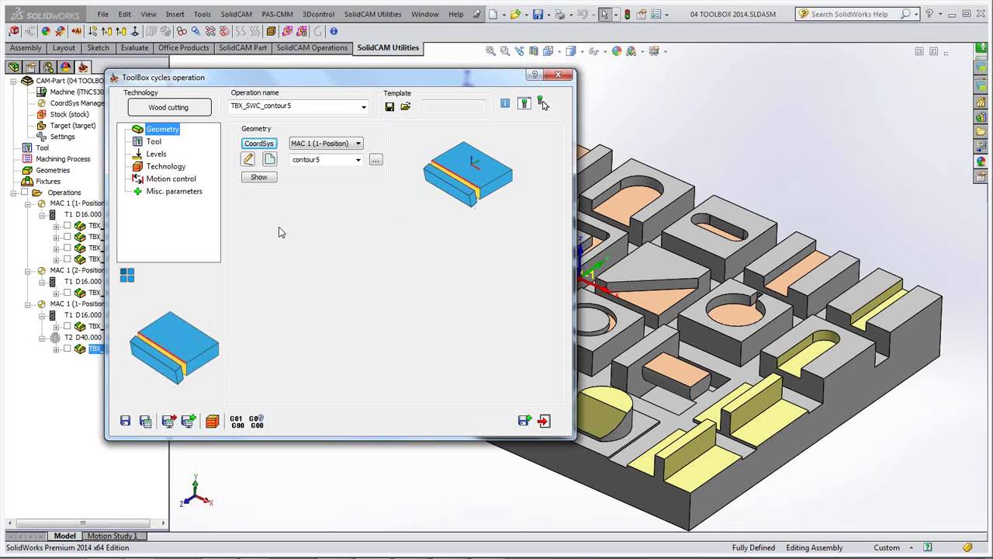
click(260, 177)
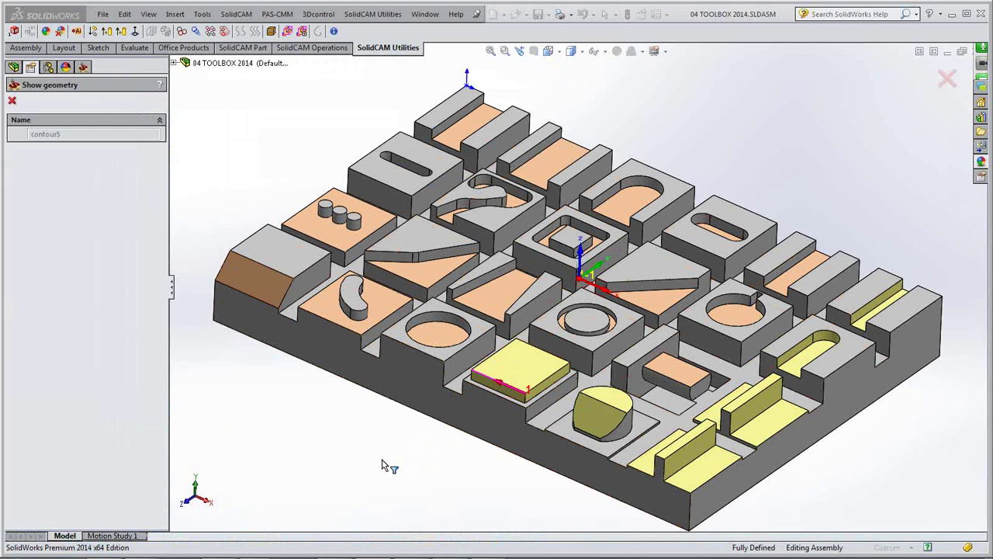
middle_drag(381, 459, 382, 459)
scroll(382, 464, down, 6)
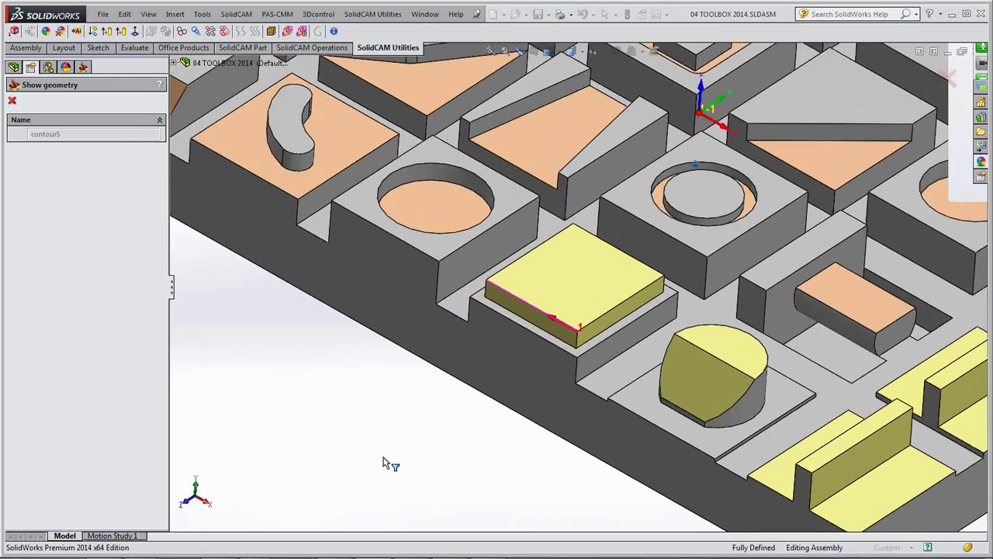
scroll(385, 462, down, 1)
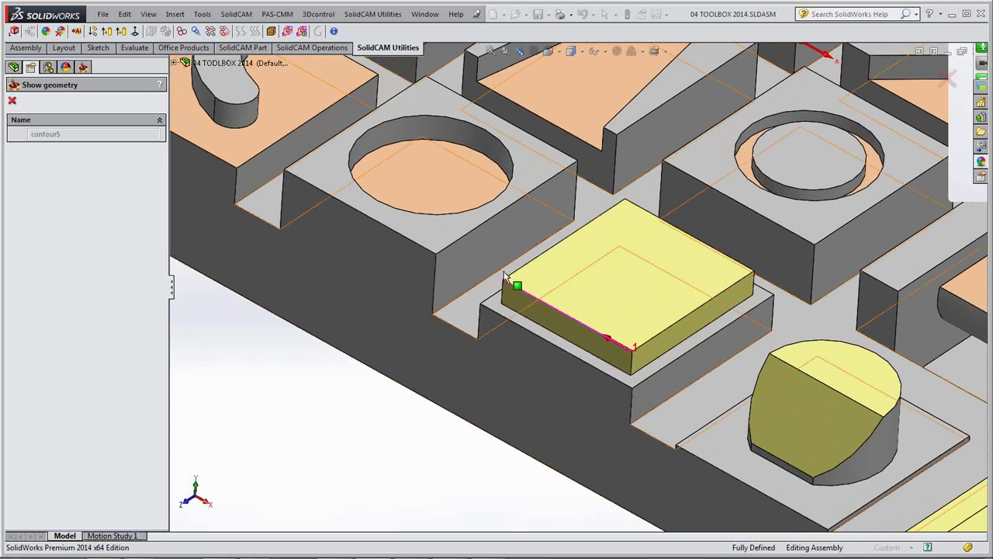
click(11, 100)
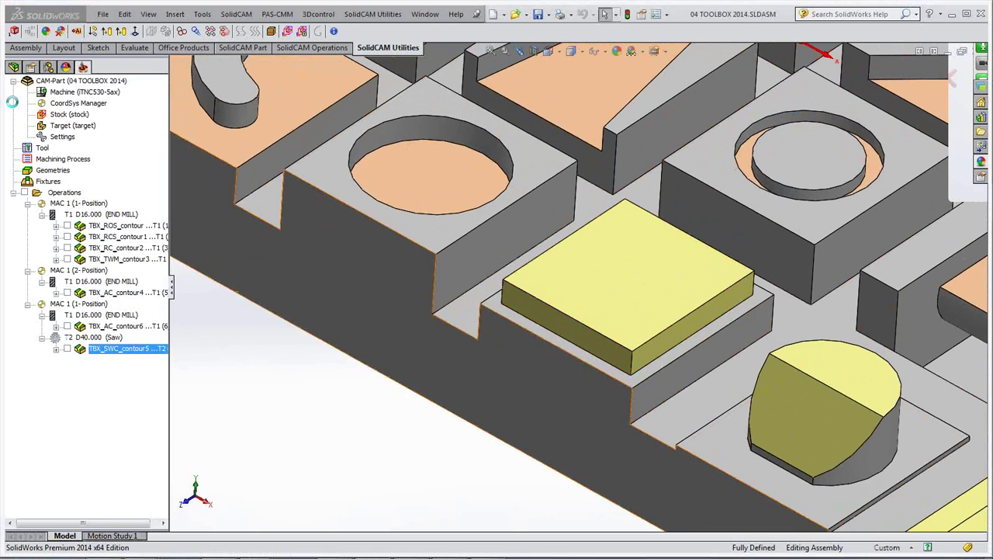
Step: Examine the saw tool's parameters for the wood cutting operation and keep tool number 2 selected
click(159, 143)
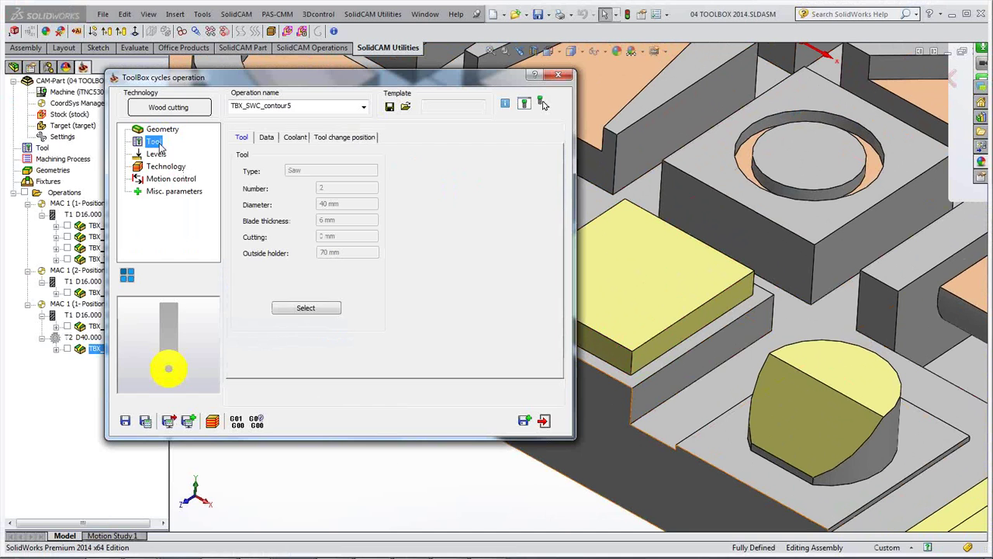
click(307, 308)
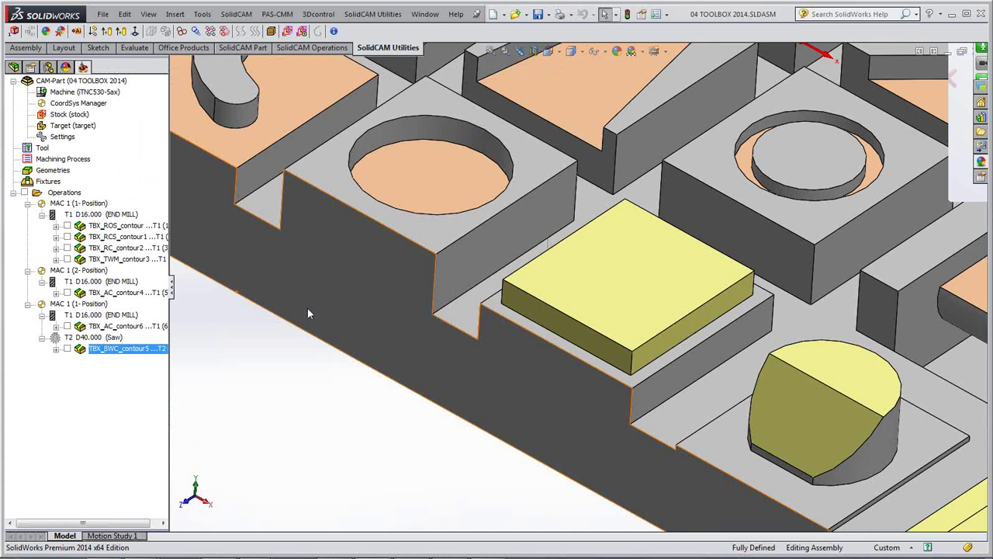
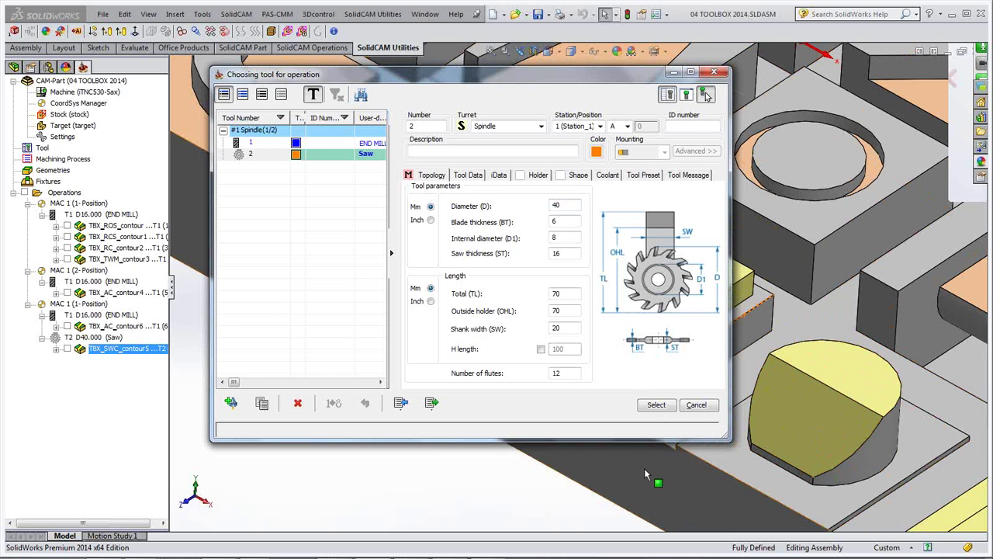
click(655, 404)
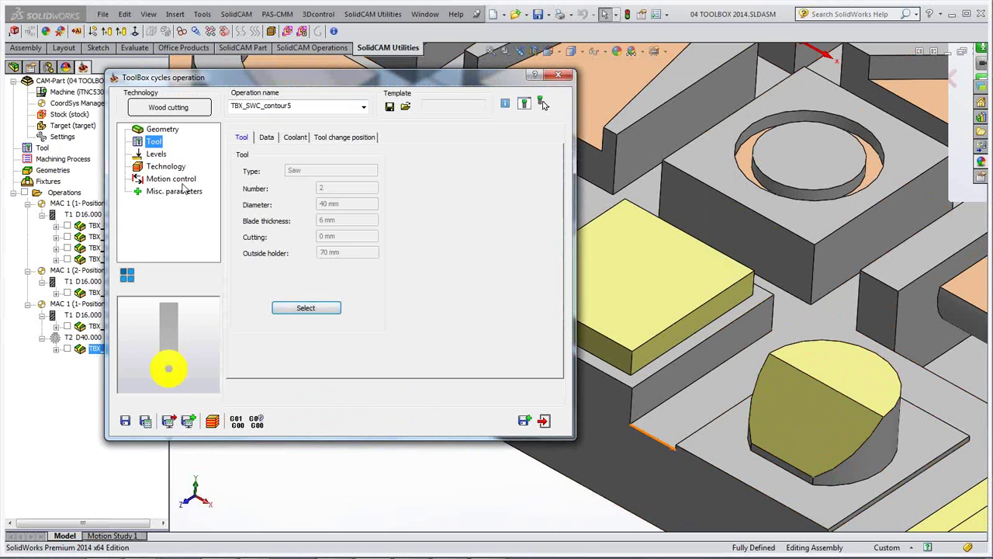
Step: Show the wood cutting operation's positioning and milling levels, moving its dialog aside to compare them with the yellow block
click(155, 156)
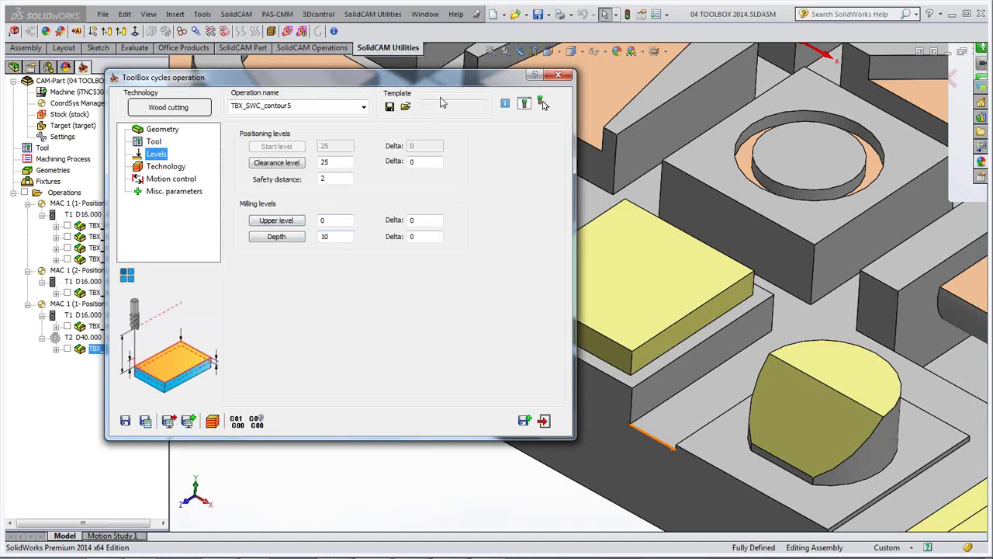
drag(453, 80, 368, 78)
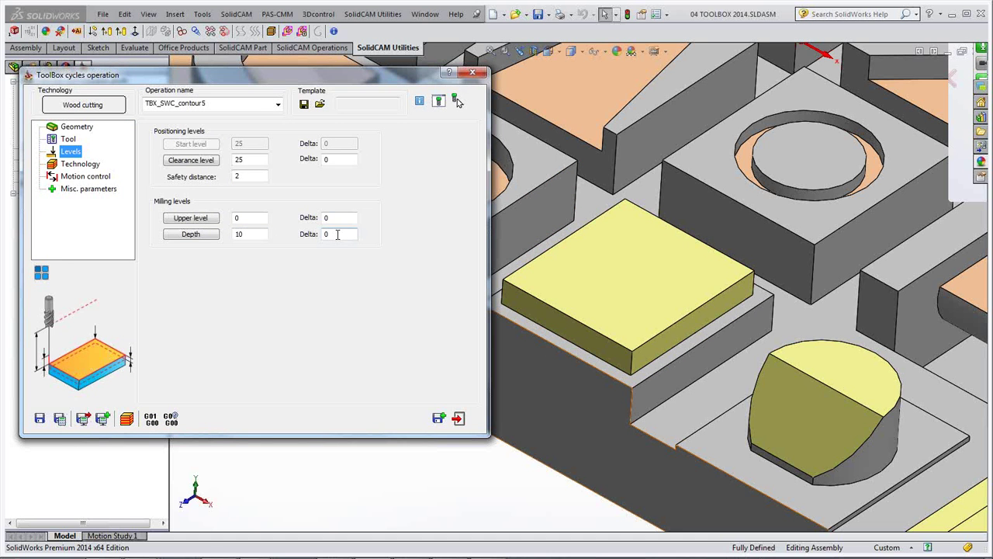
drag(258, 75, 332, 74)
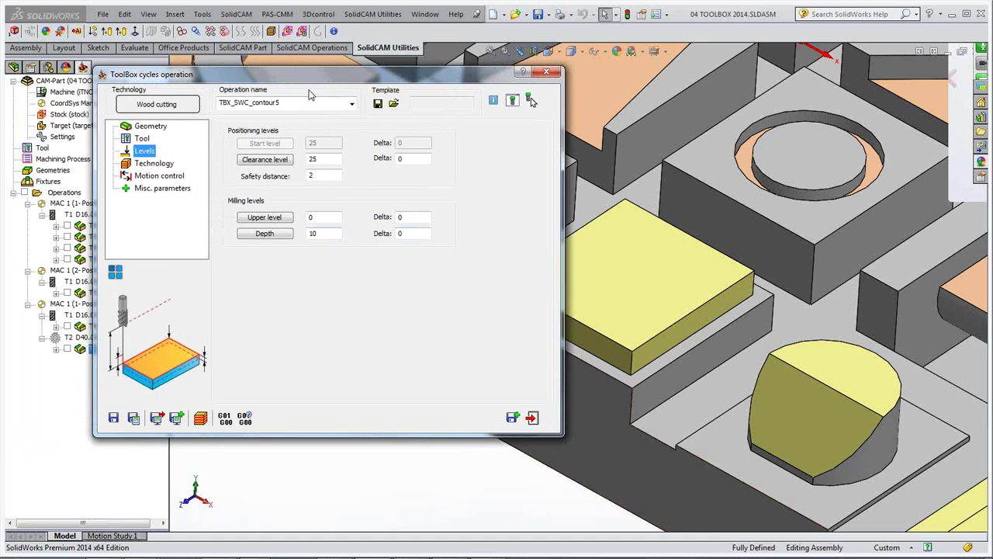
Step: Examine the wood cutting operation's technology parameters for tool side, first step down and extension, keeping the extension as a percentage of tool diameter
click(153, 167)
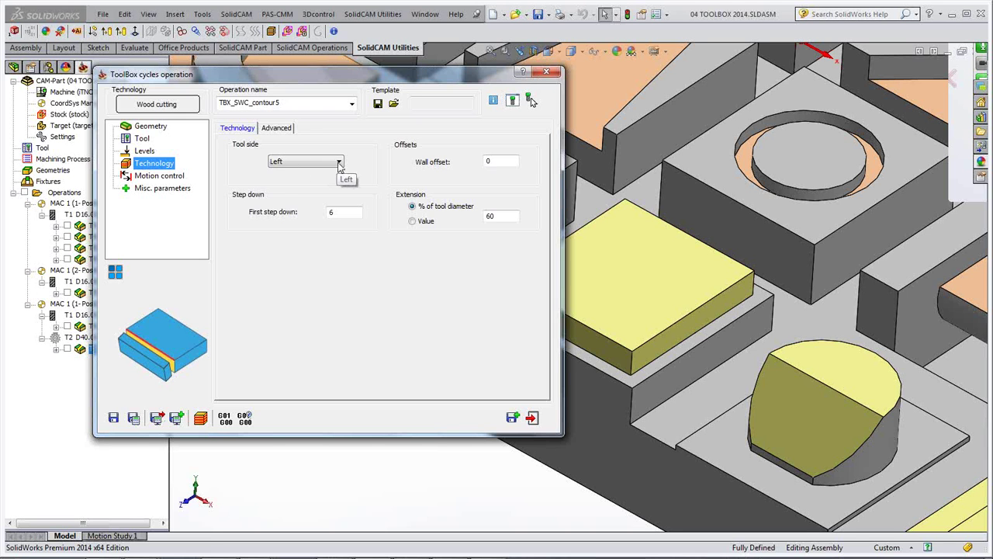
click(343, 212)
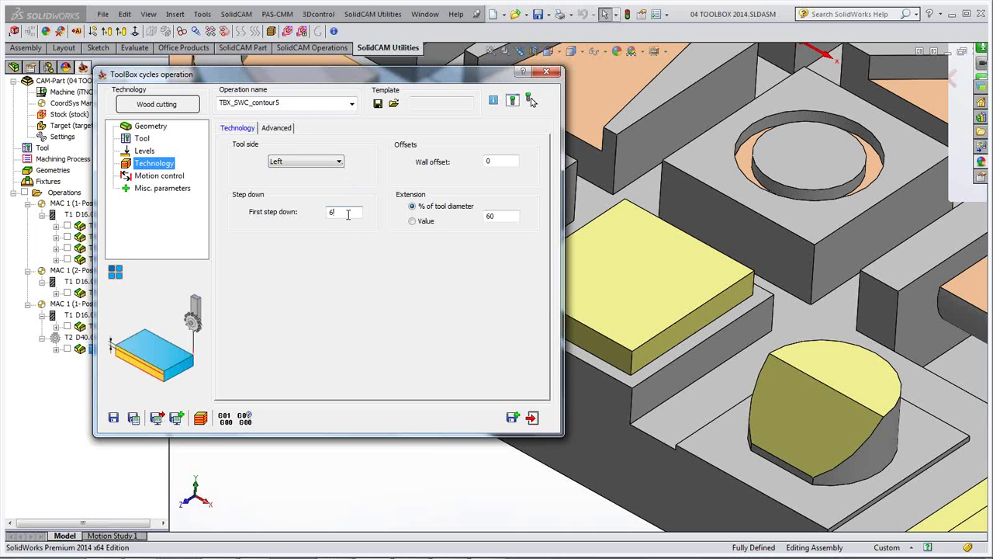
click(499, 216)
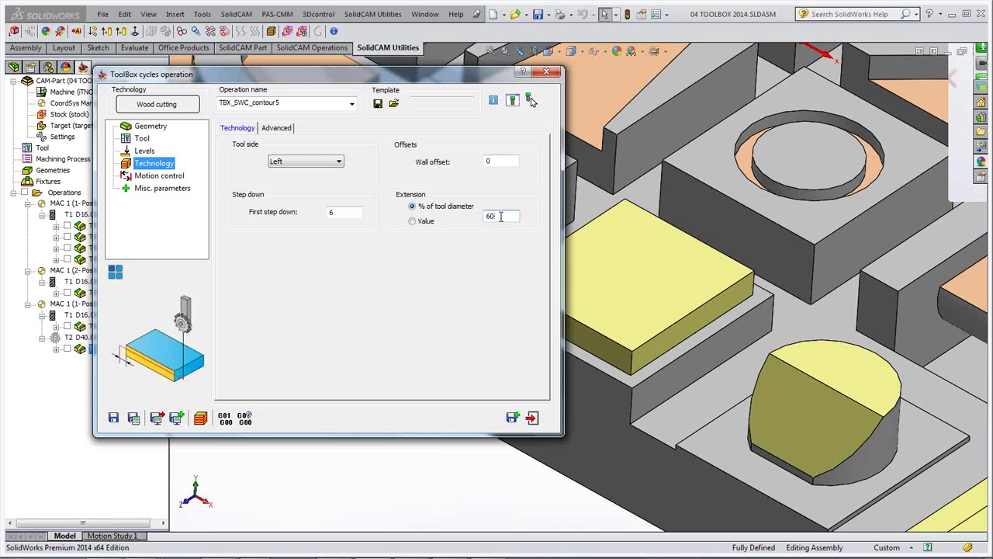
click(412, 221)
click(411, 207)
Step: Show the wood cutting toolpath on the yellow rectangular block and simulate the saw's passes one step at a time with solid verification
double_click(351, 77)
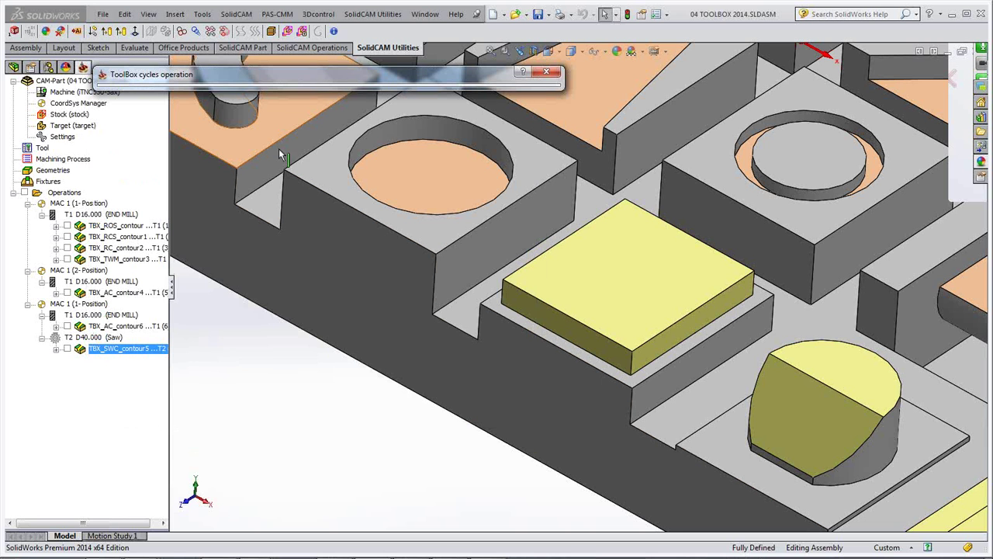
click(67, 349)
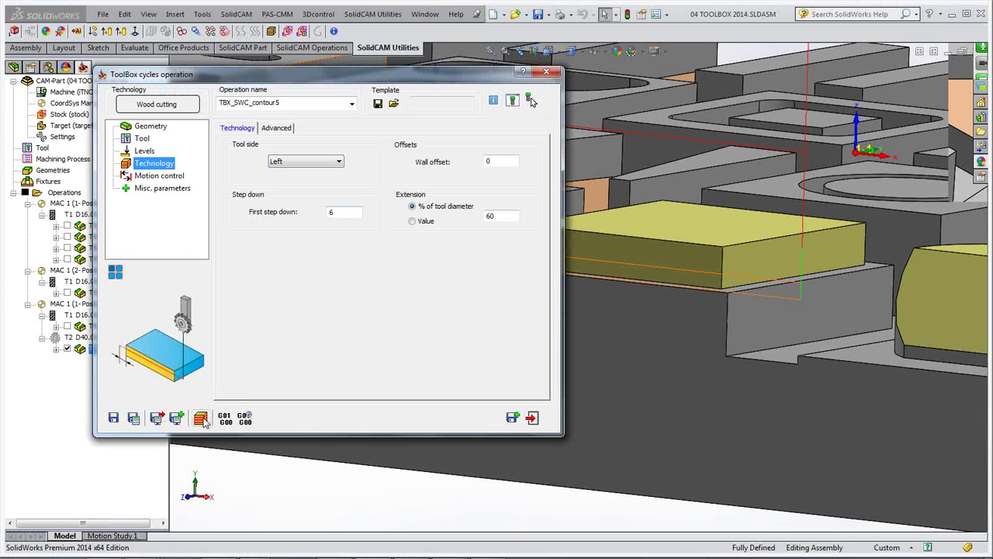
click(200, 417)
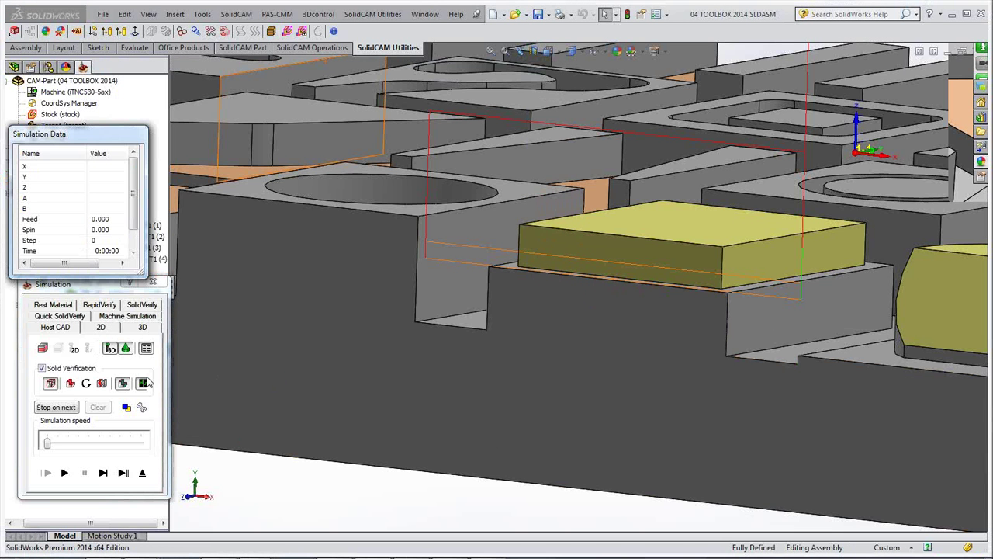
click(104, 473)
click(103, 473)
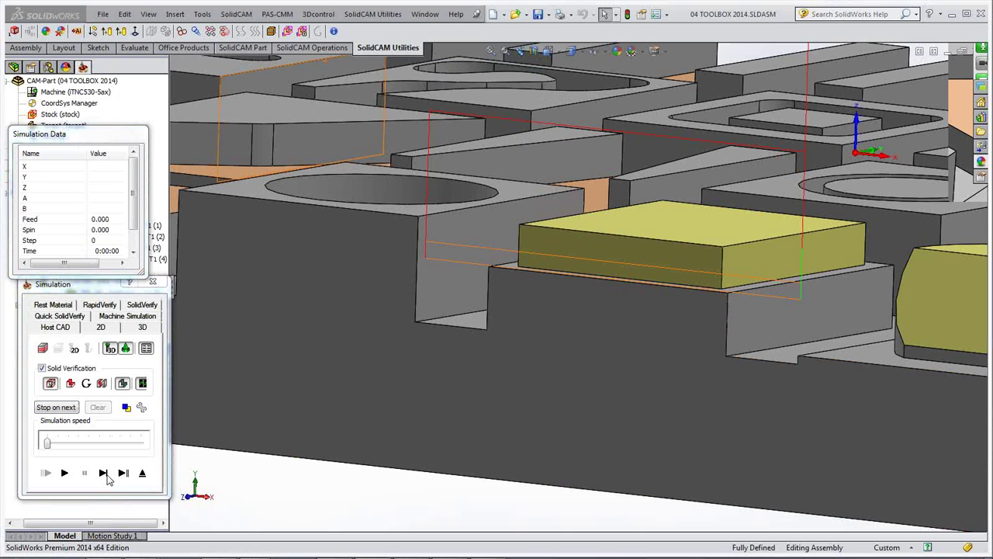
click(104, 473)
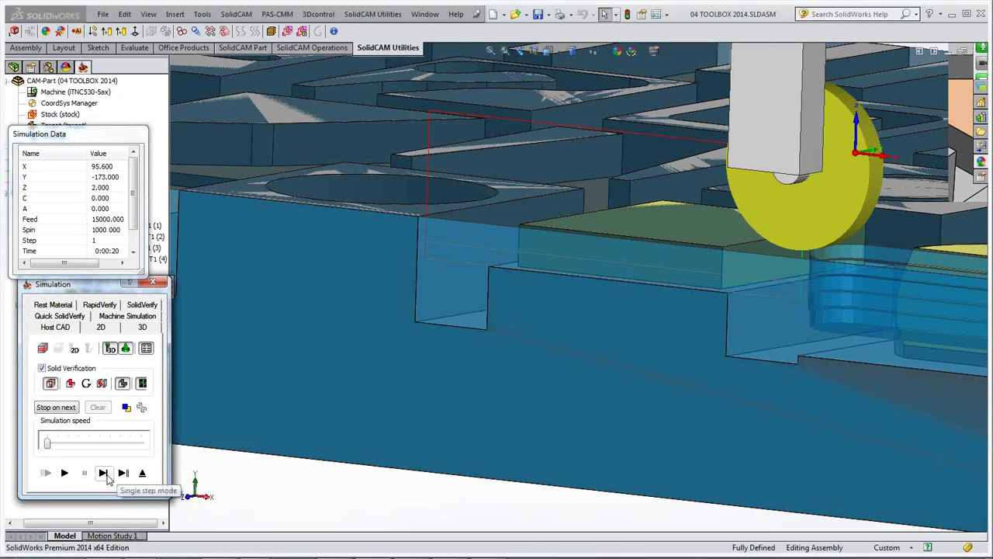
click(104, 474)
click(104, 474)
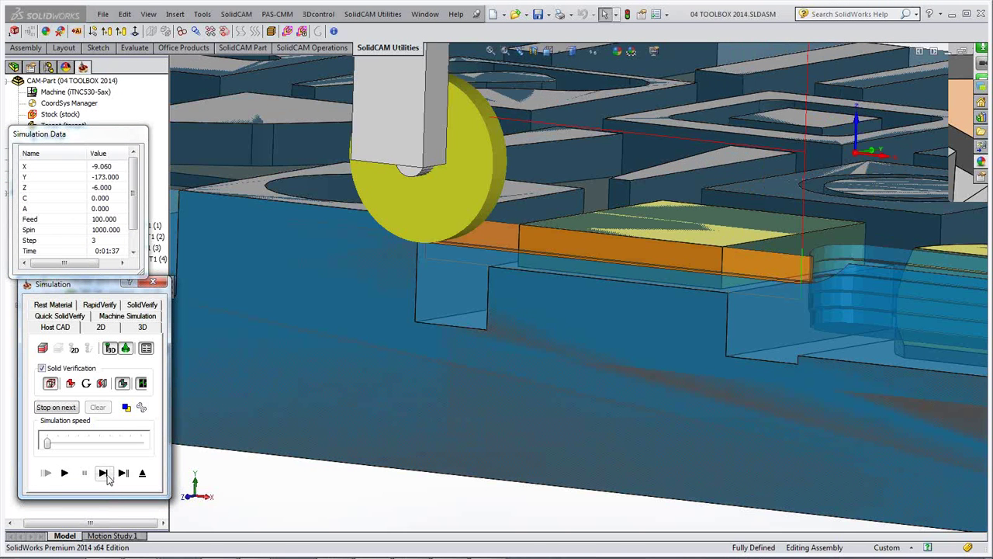
click(104, 474)
click(103, 473)
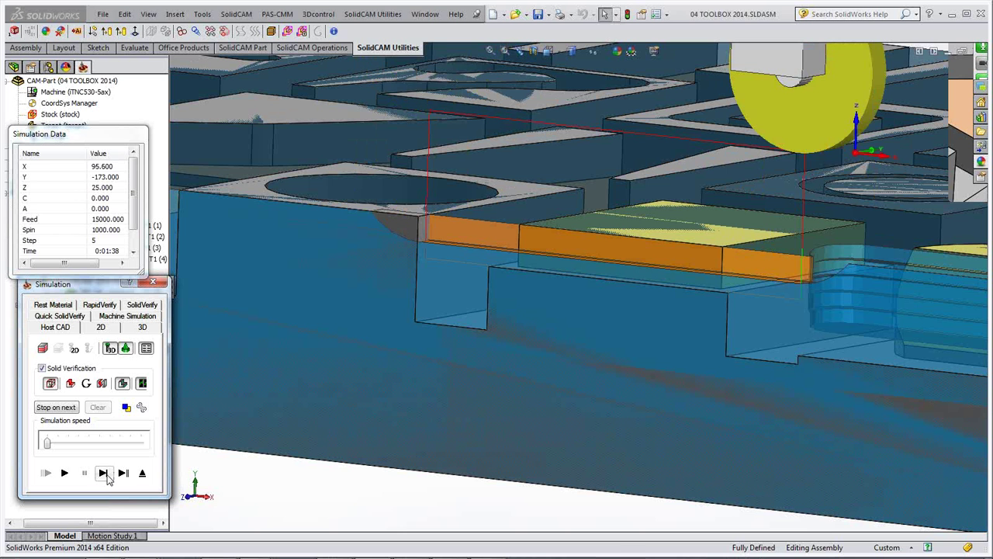
click(103, 472)
click(103, 472)
click(103, 472)
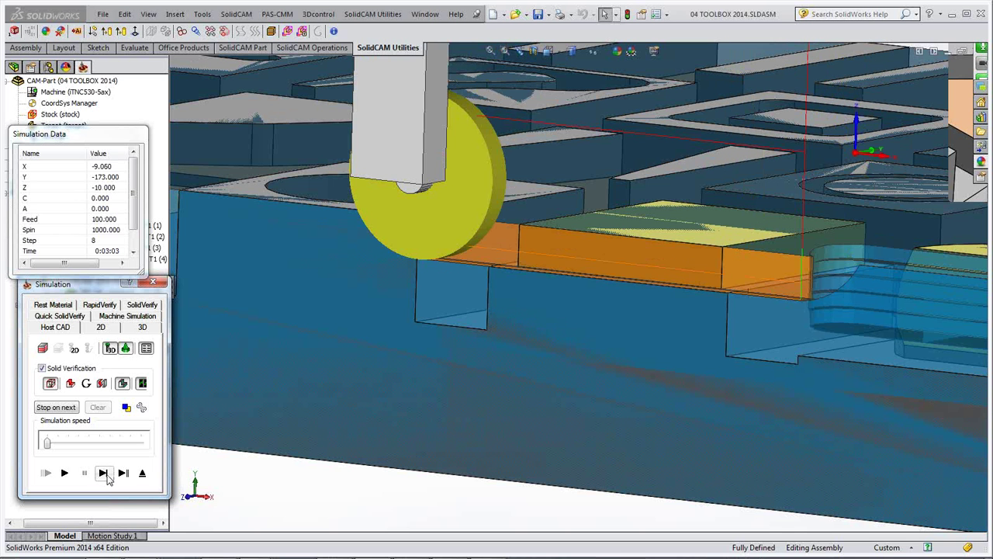
click(258, 505)
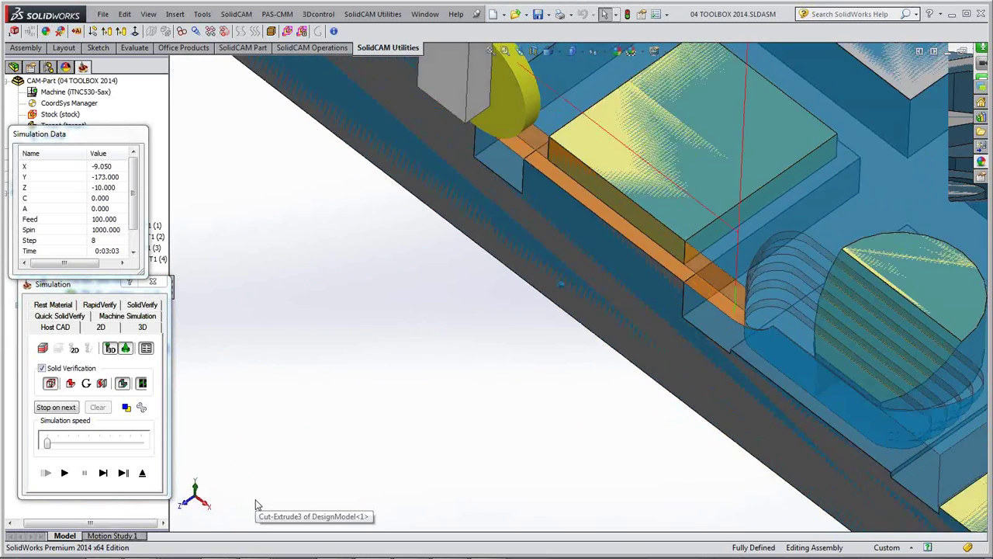
Step: Close the simulation and the wood cutting operation, hide its toolpath and fit the whole part in view
click(152, 281)
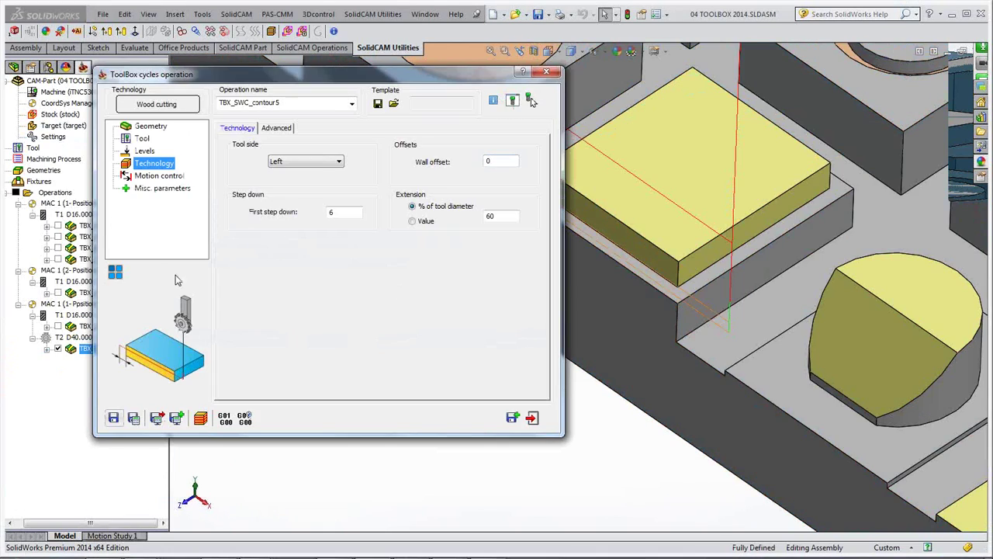
click(547, 72)
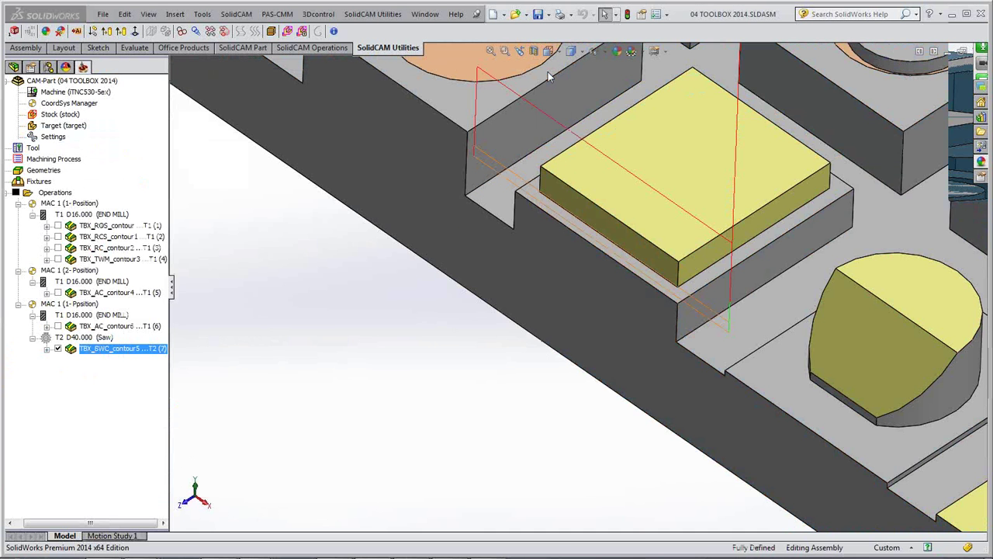
click(58, 349)
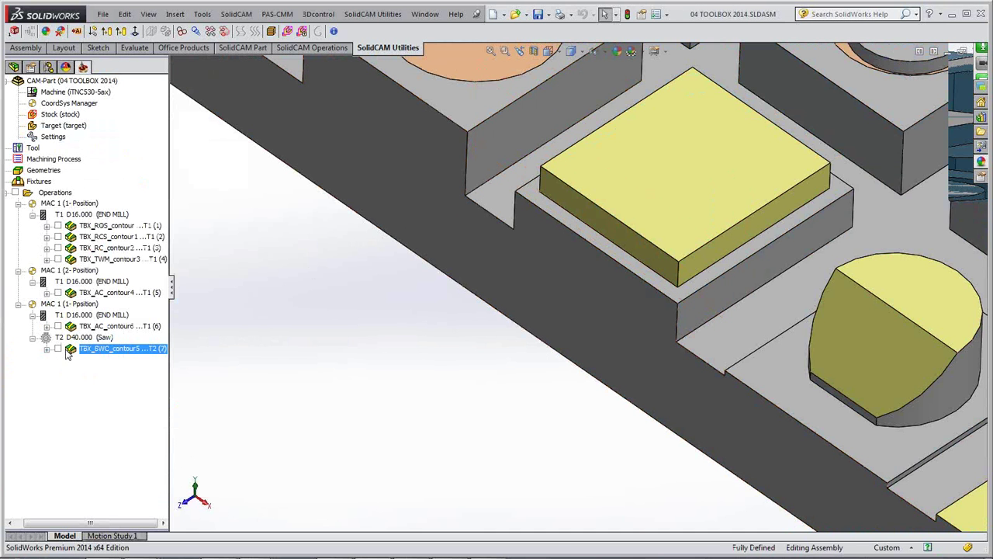
key(f)
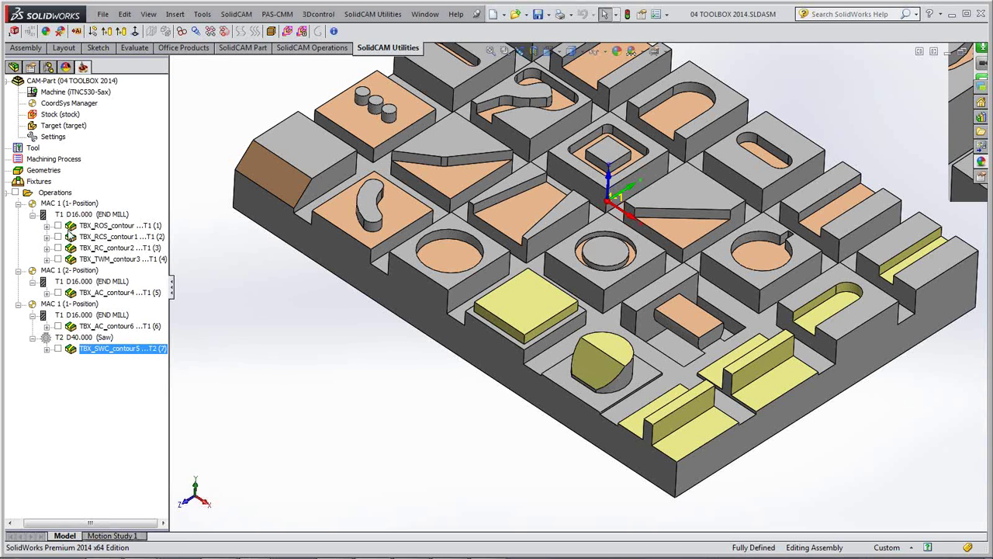
Step: Open the TBX_ROS_contour roll into open slot operation and examine its geometry, end mill and milling levels
click(90, 226)
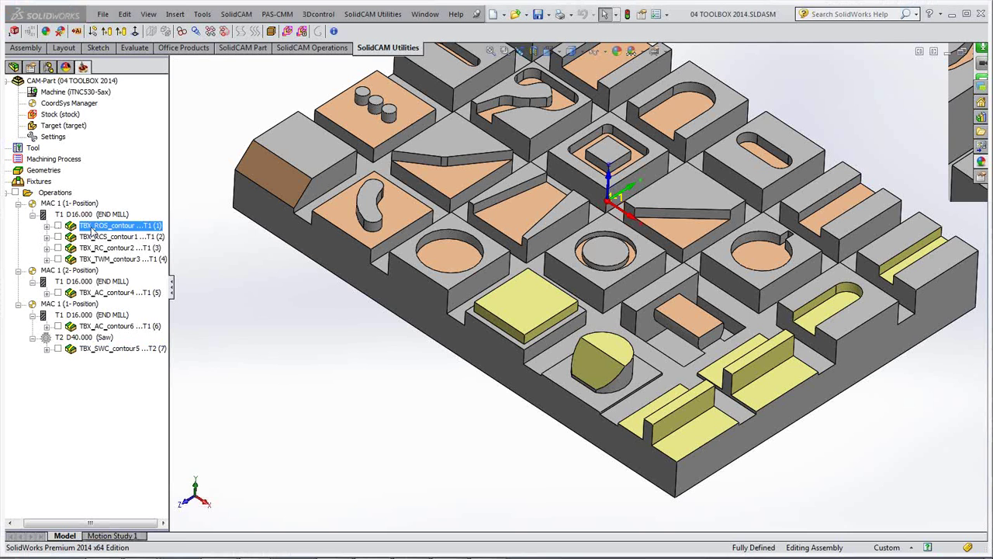
double_click(91, 230)
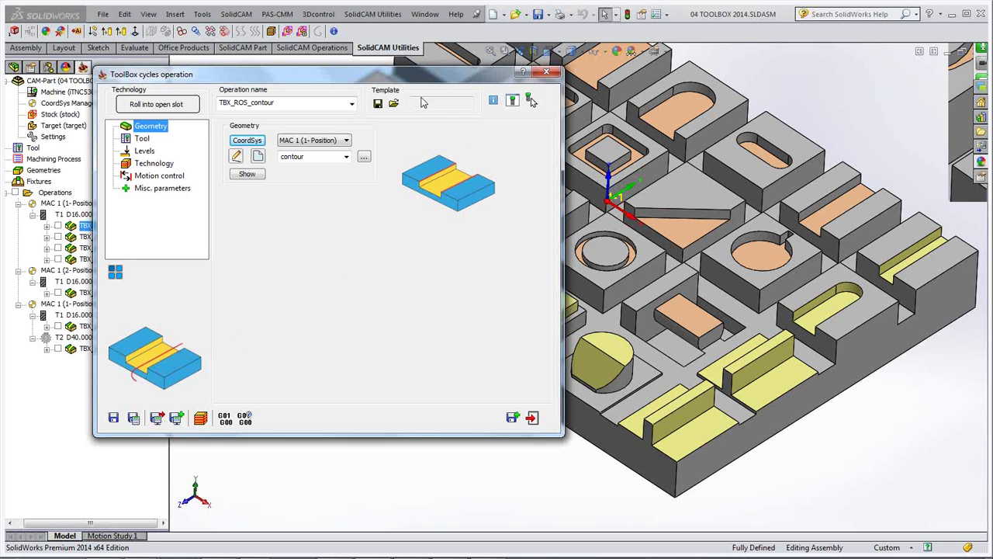
click(144, 140)
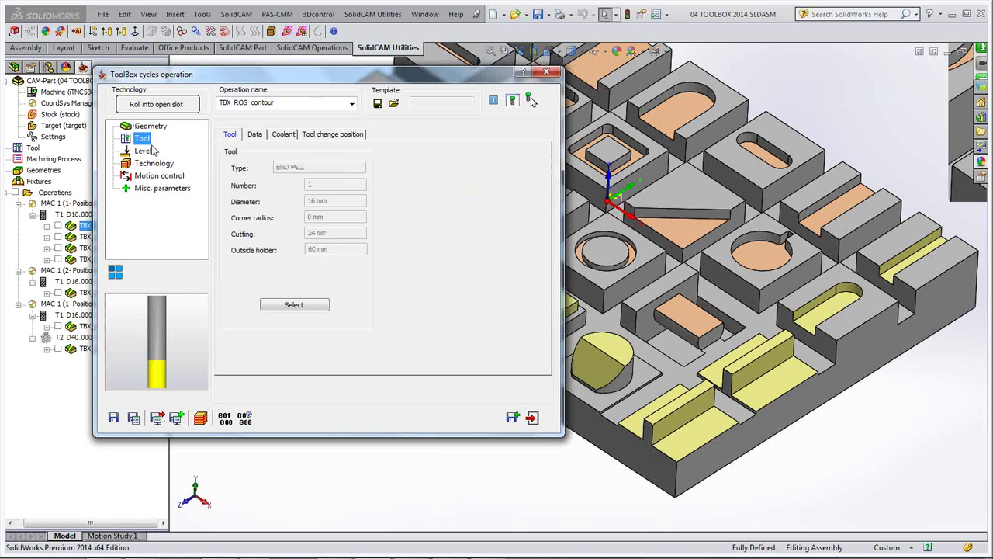
click(145, 151)
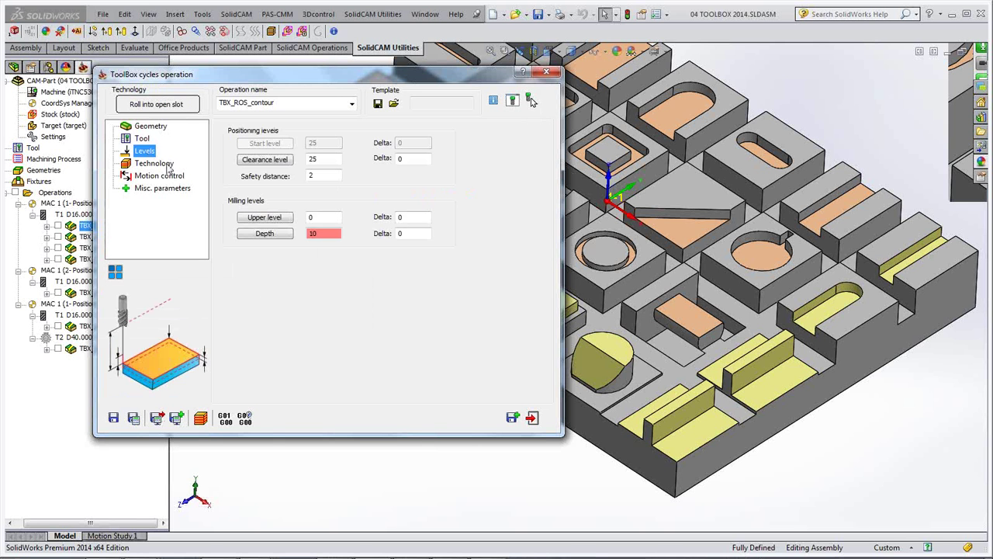
click(144, 140)
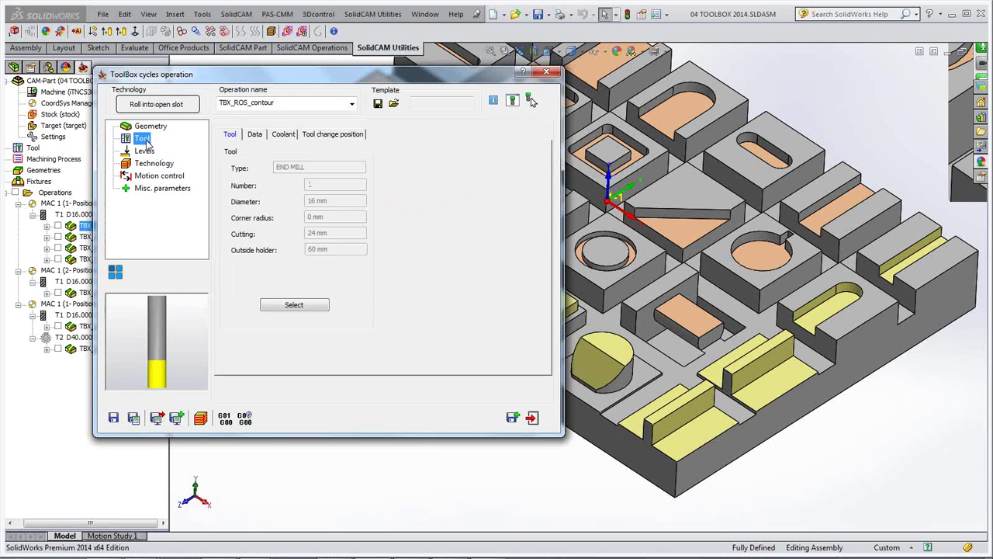
click(154, 151)
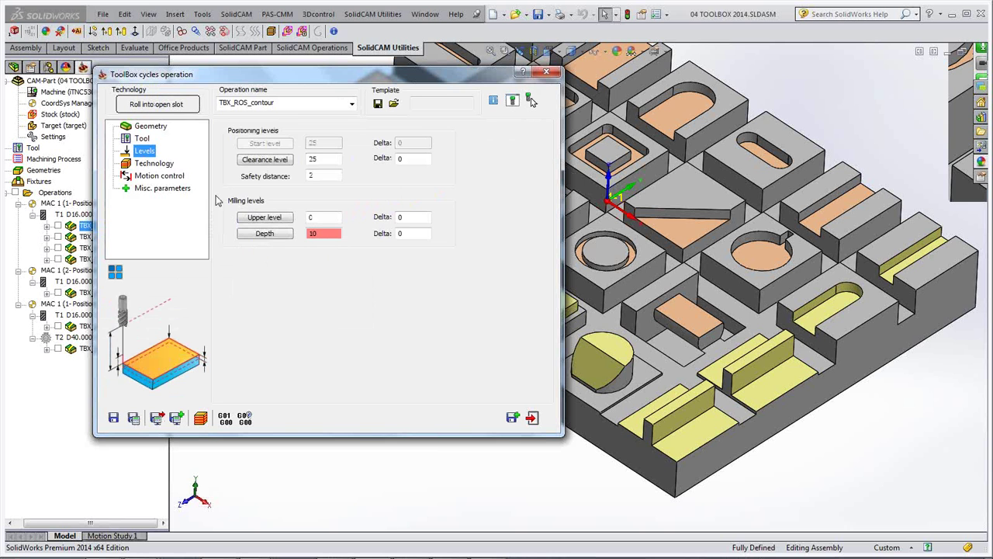
Step: Examine the approach distance and extension parameters in the roll into open slot operation's technology settings
click(155, 163)
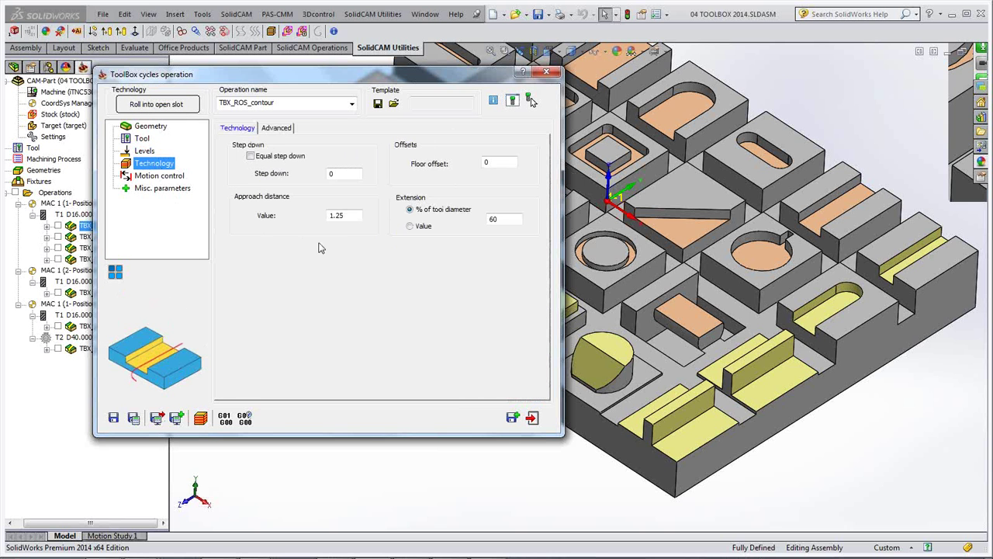
click(356, 216)
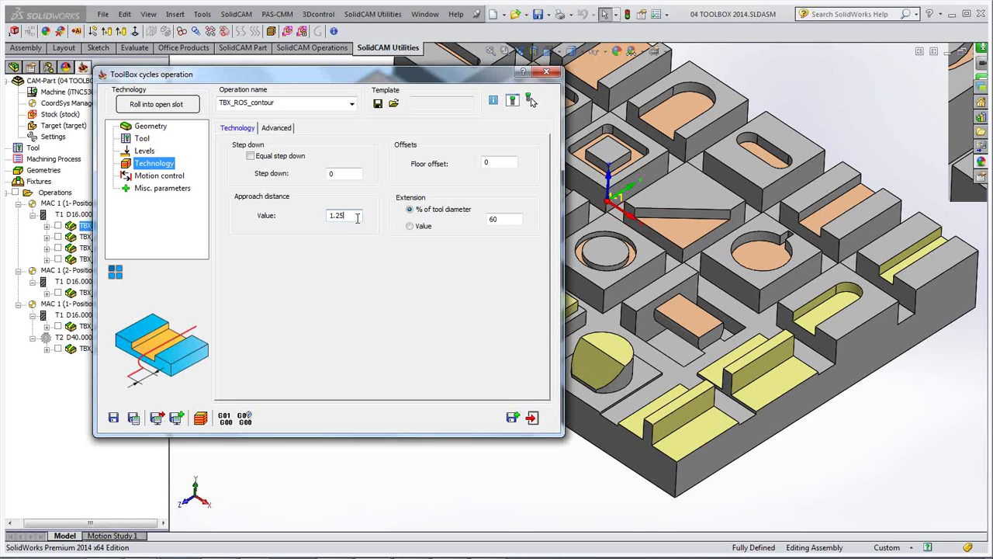
click(506, 220)
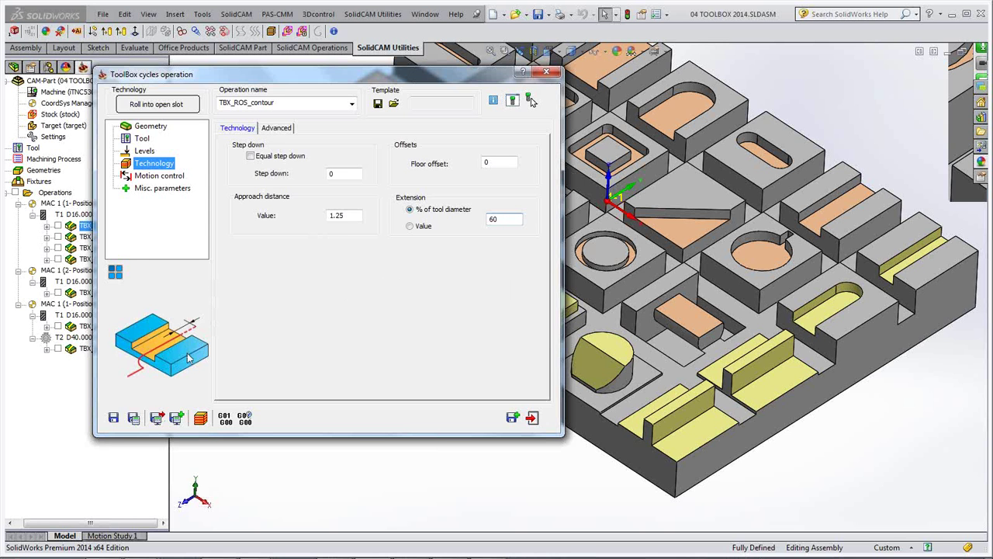
Step: Show the roll into open slot toolpath on the yellow open slot and compare its approach arc and extension with the technology parameters
double_click(350, 79)
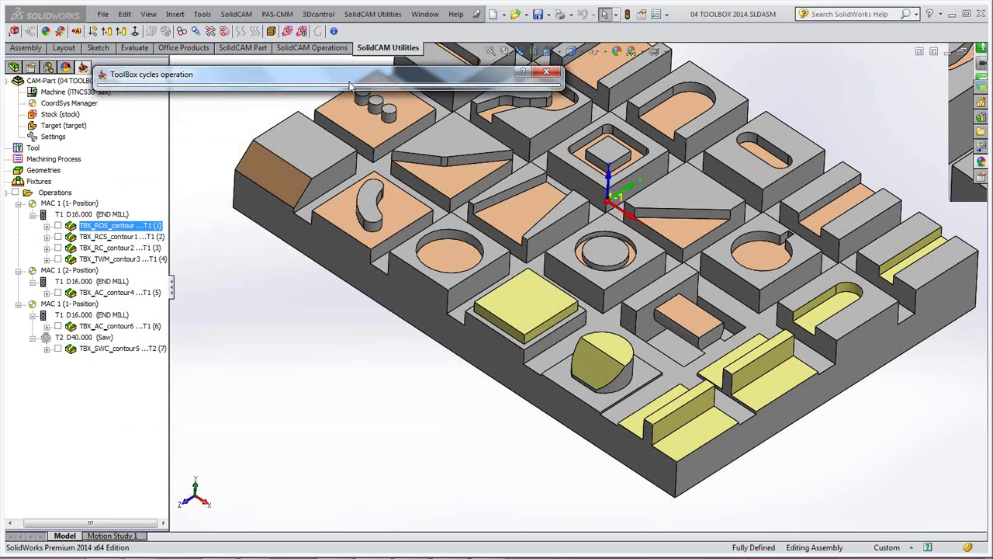
click(58, 225)
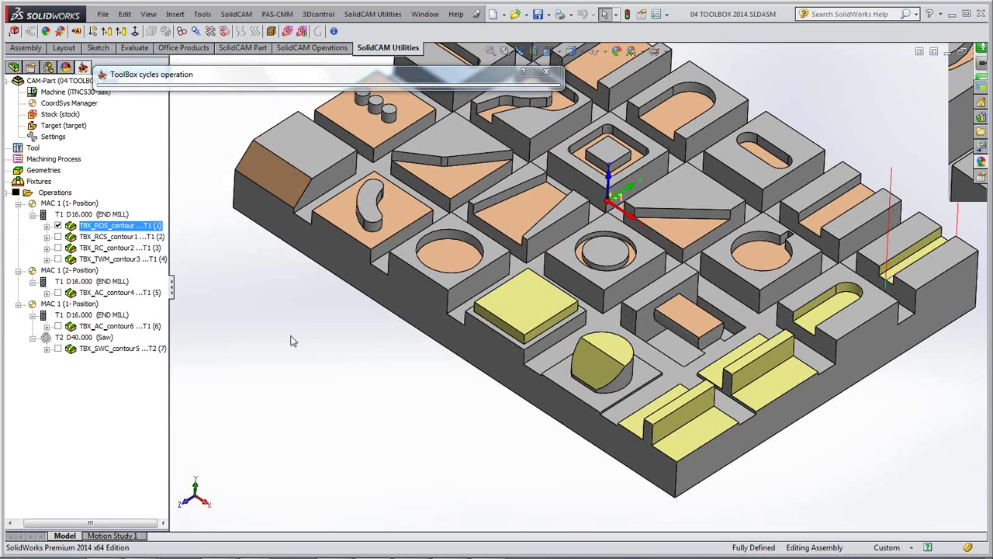
middle_drag(238, 277, 325, 314)
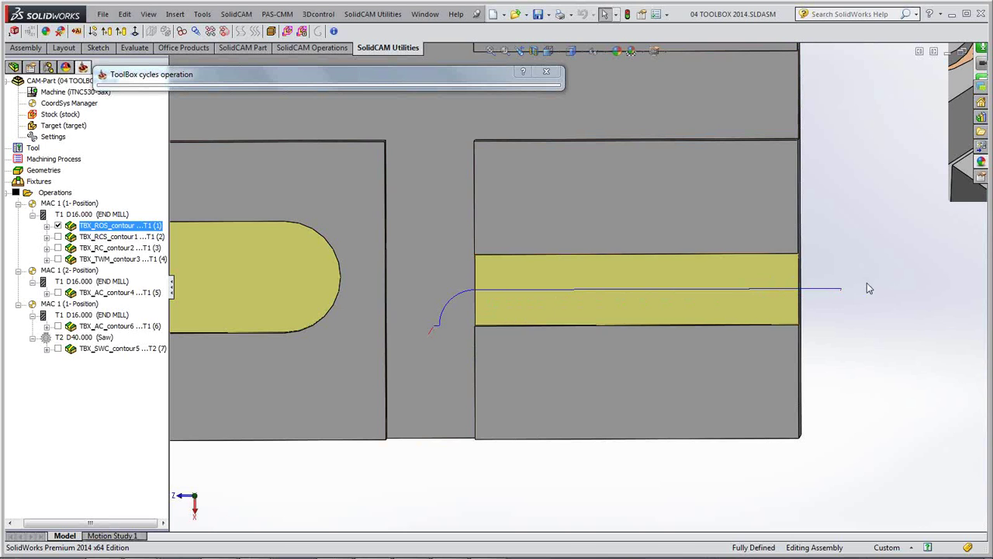
click(380, 80)
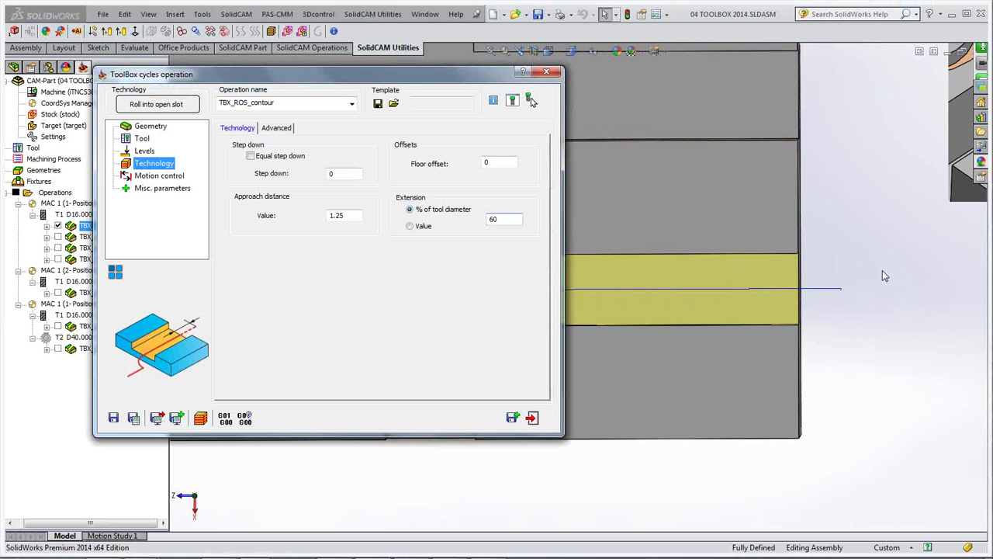
click(882, 271)
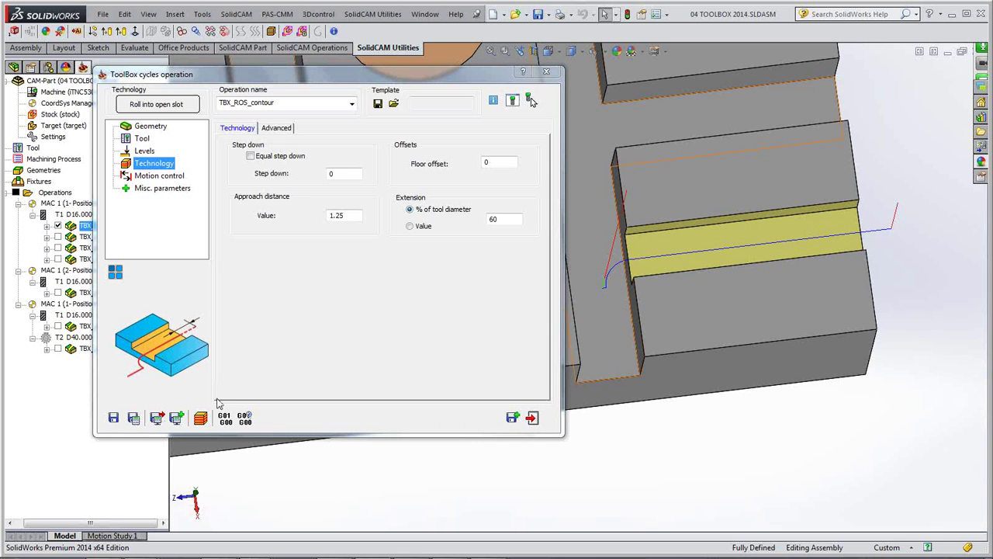
Step: Calculate the roll into open slot operation, start its simulation and advance the tool down to its plunge point beside the slot
click(200, 419)
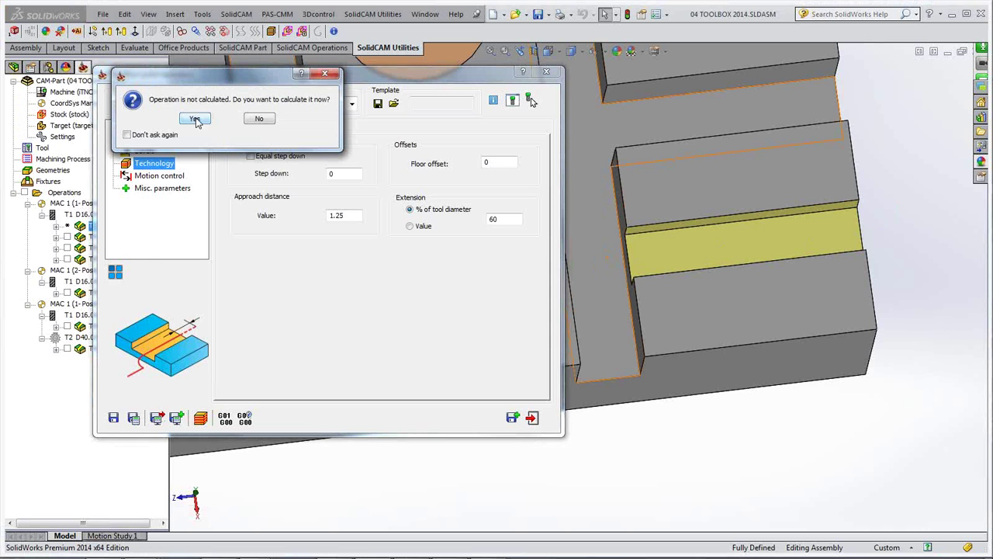
click(195, 119)
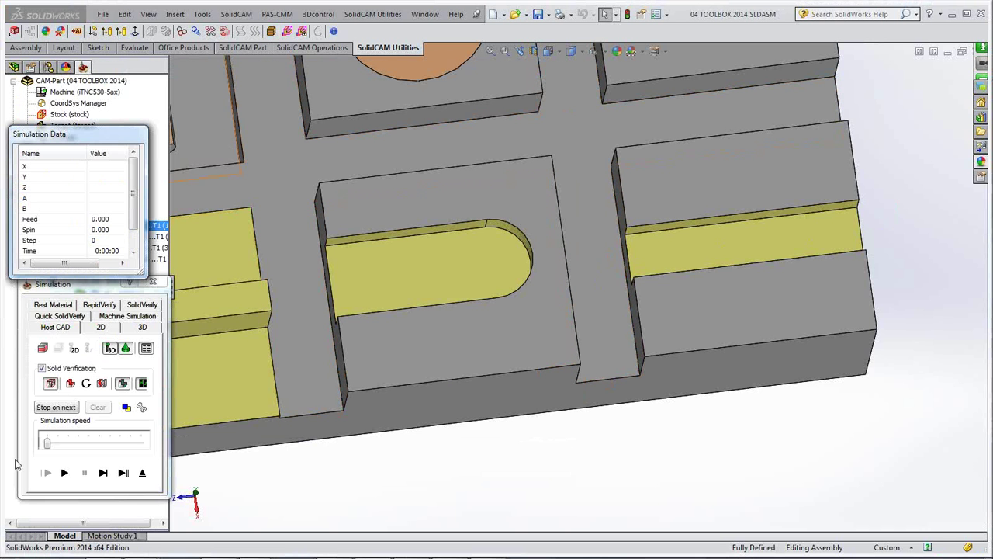
click(103, 473)
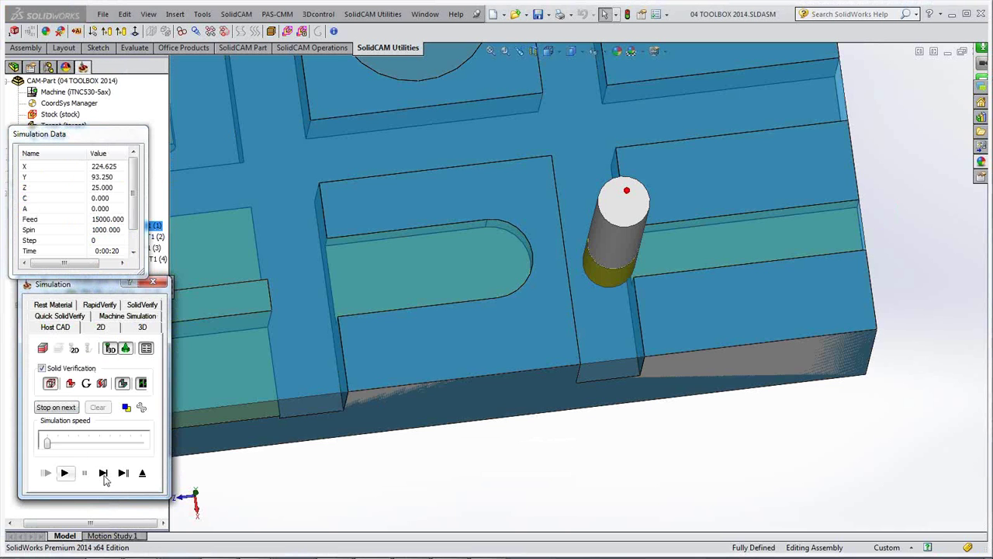
click(104, 473)
click(103, 472)
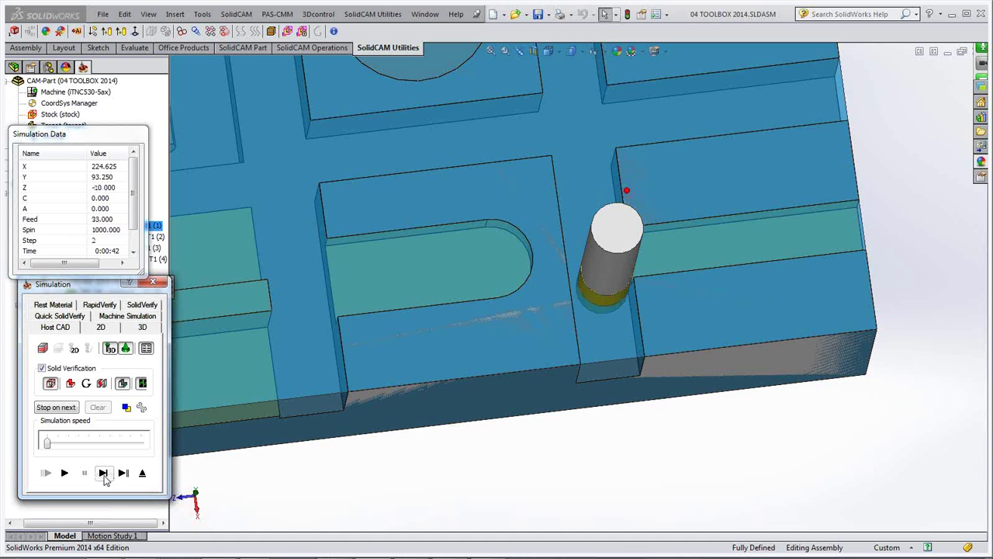
Step: Looking from above, step the simulation through the approach move, the roll-in arc and the straight pass along the open slot
click(371, 455)
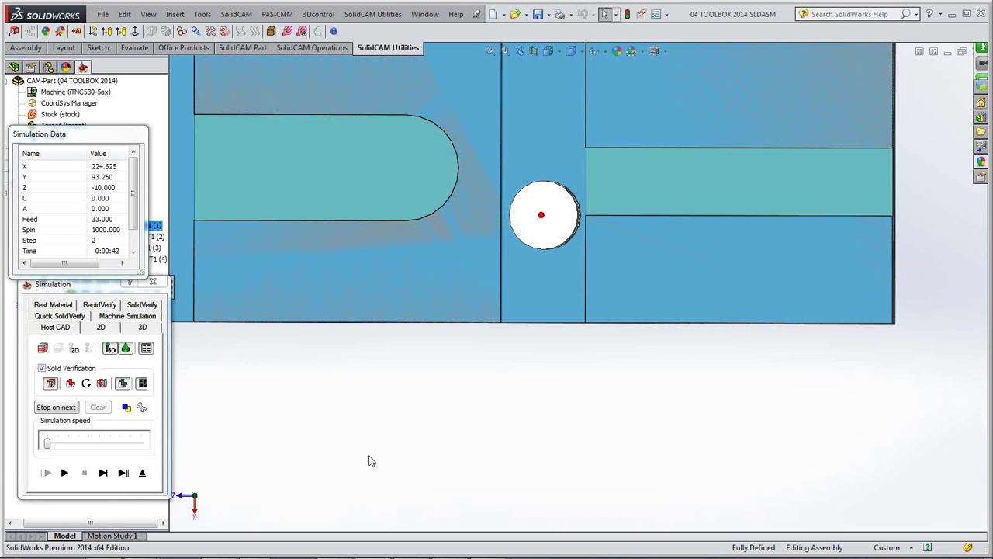
click(105, 476)
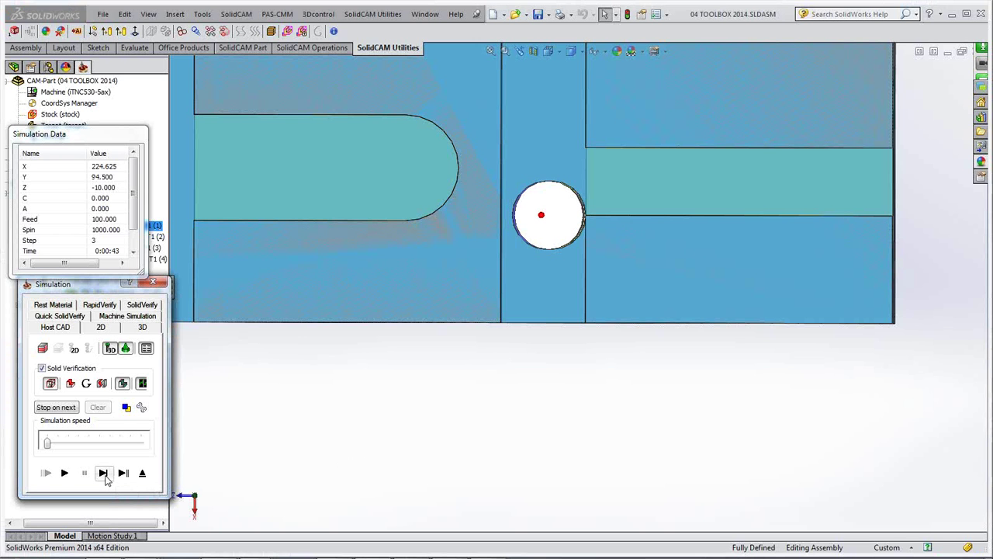
click(105, 476)
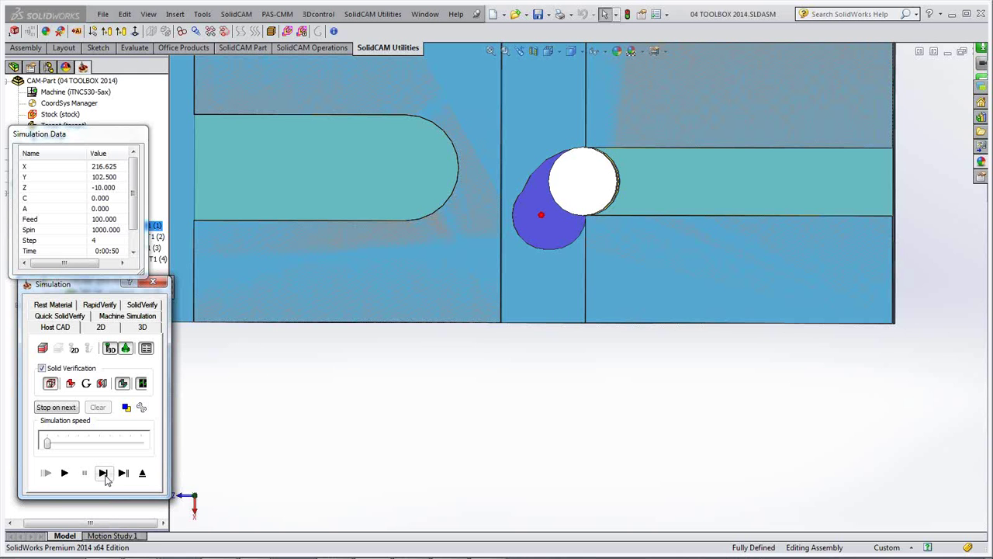
click(103, 473)
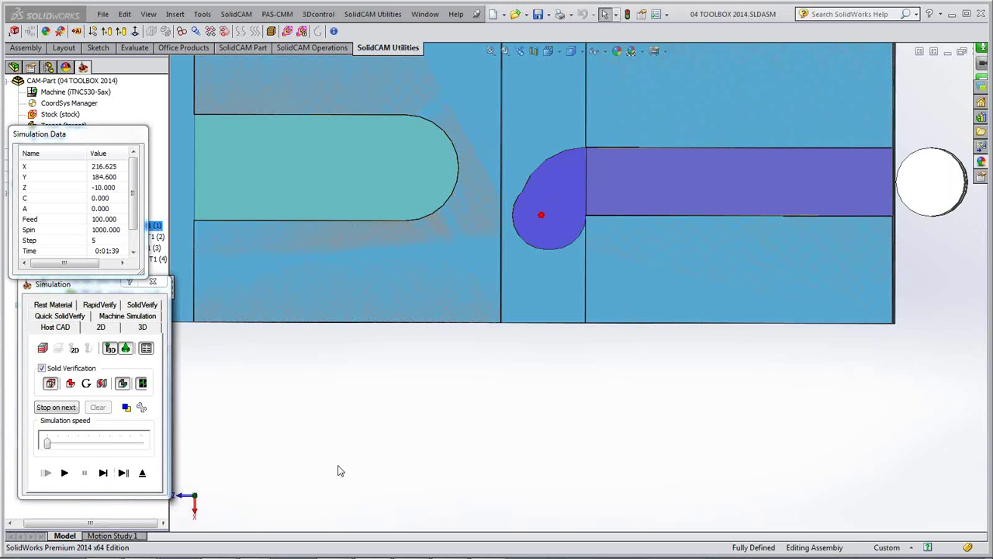
Step: View the simulated open slot in isometric orientation and close the simulation and the roll into open slot operation
key(ctrl+7)
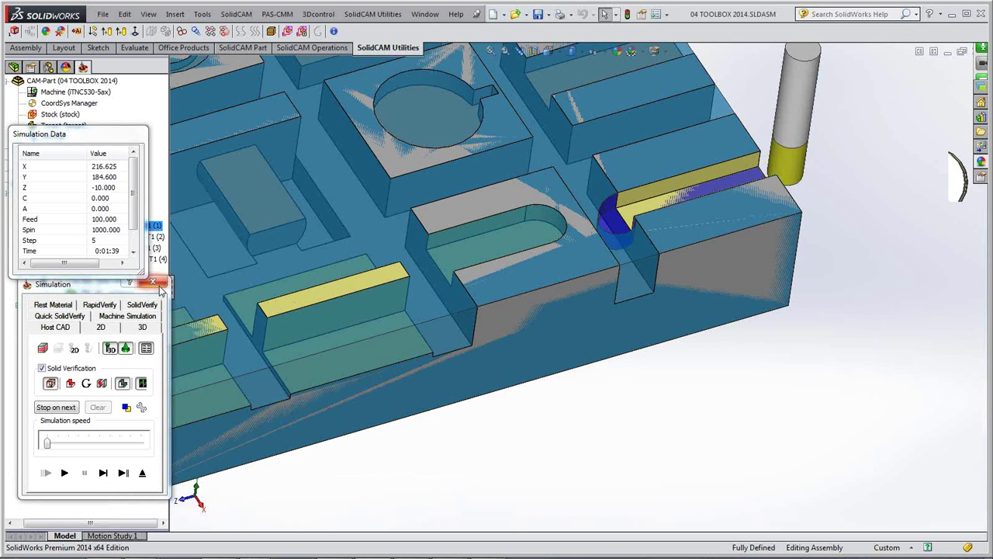
click(152, 282)
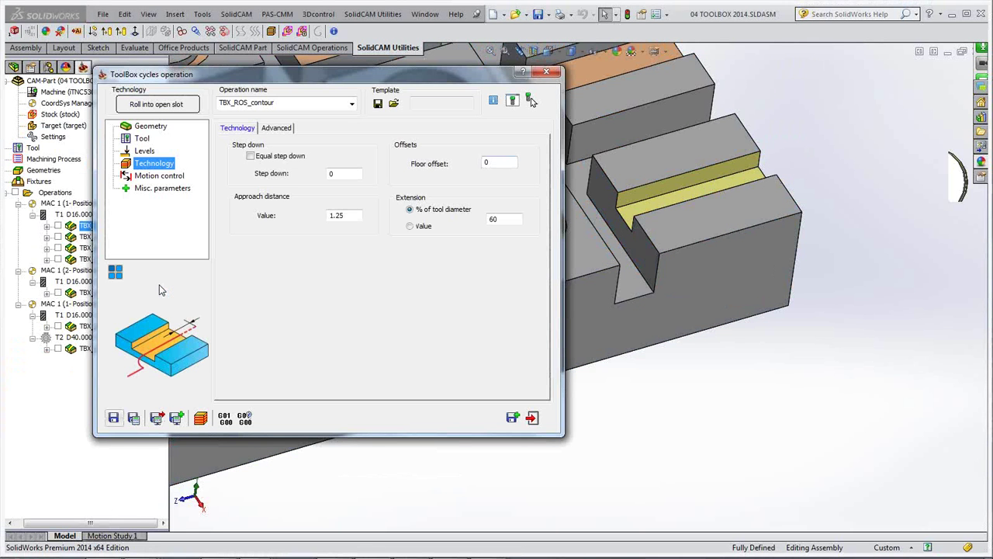
click(546, 71)
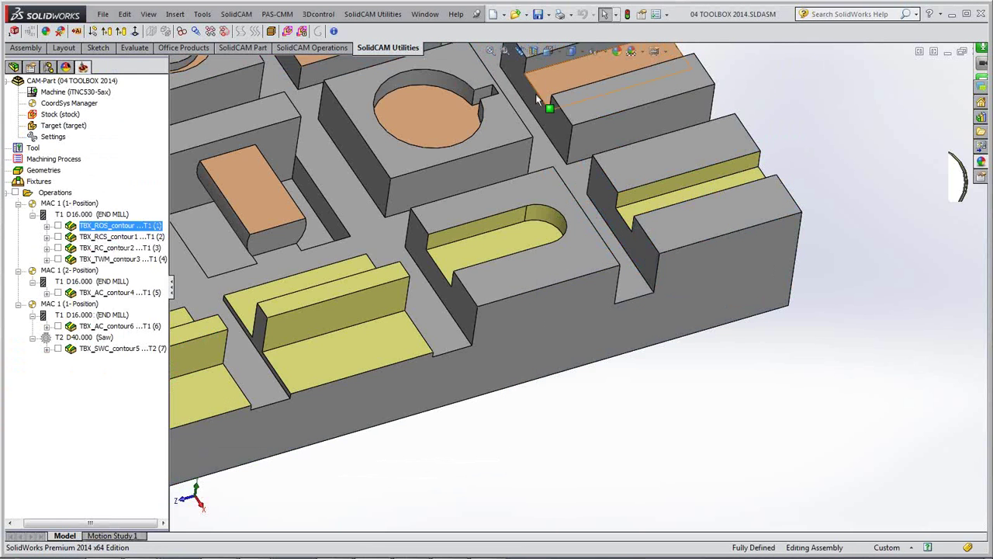
Step: Show the TBX_RCS_contour1 toolpath and view it up close from above on the yellow closed slot
scroll(560, 464, up, 5)
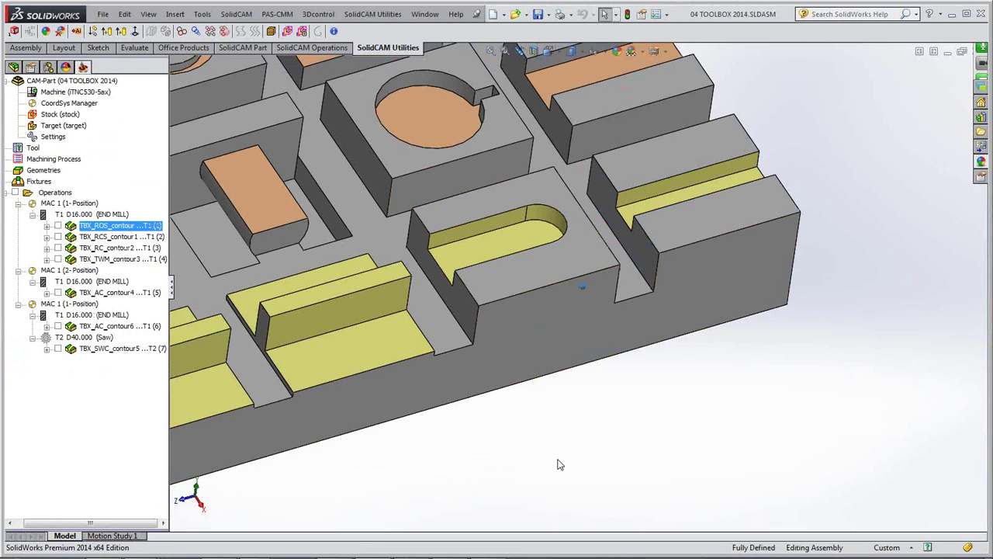
scroll(560, 464, up, 3)
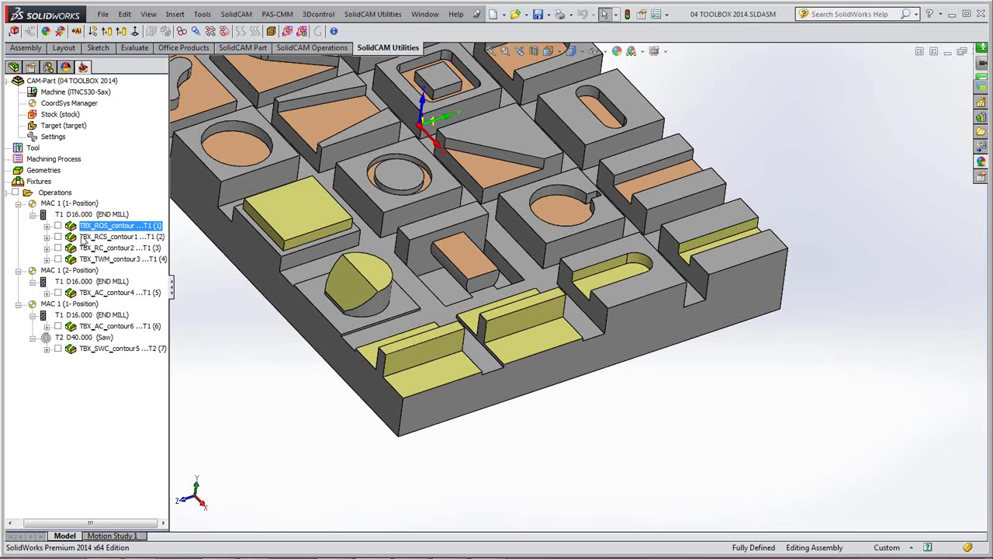
click(57, 236)
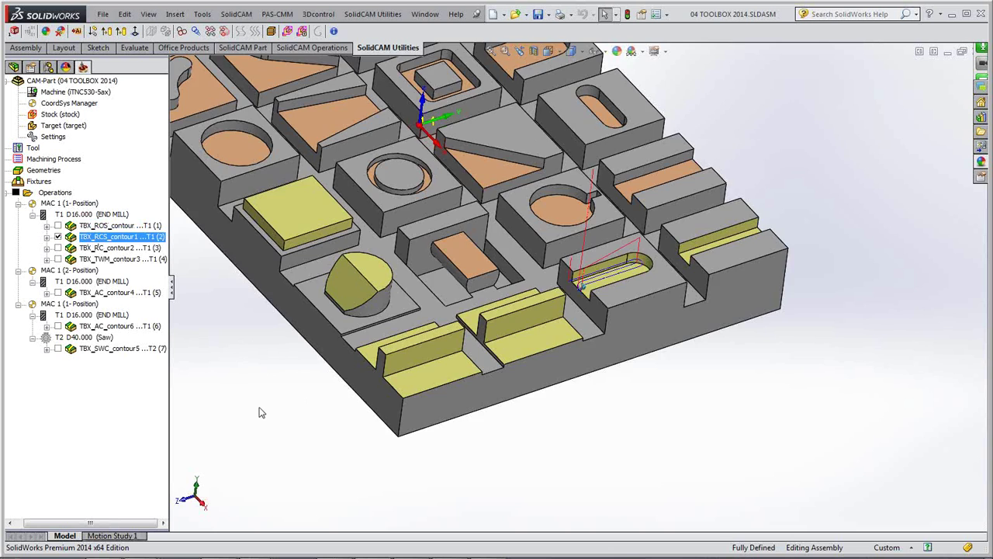
middle_drag(258, 408, 287, 396)
middle_drag(195, 319, 415, 377)
scroll(415, 381, down, 3)
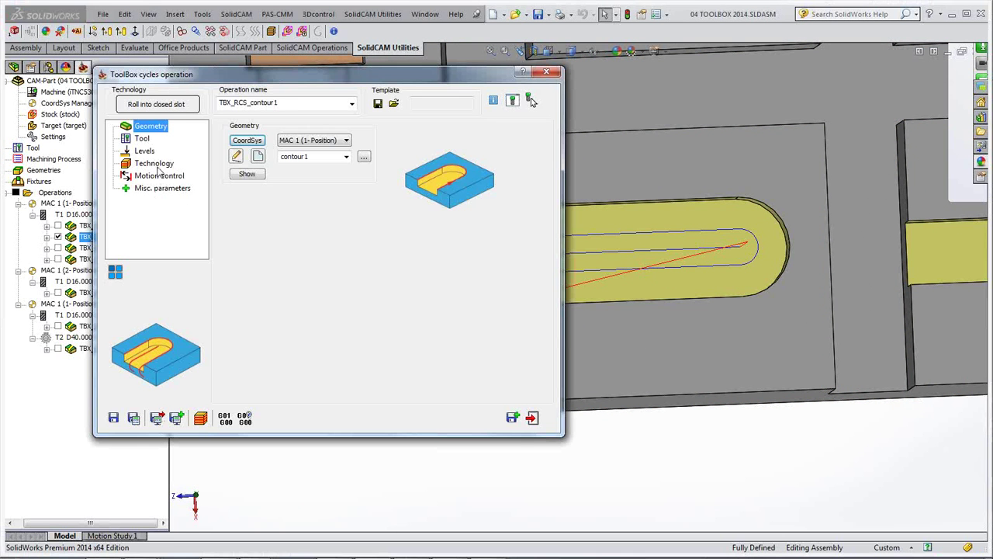
Step: Examine the technology parameters and geometry of the TBX_RCS_contour1 roll into closed slot operation and close it
click(155, 164)
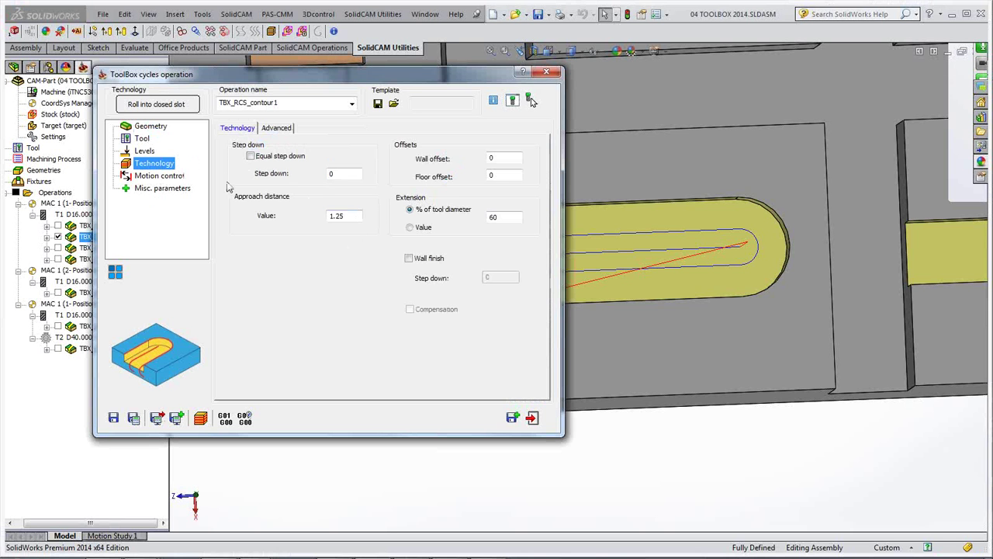
click(151, 127)
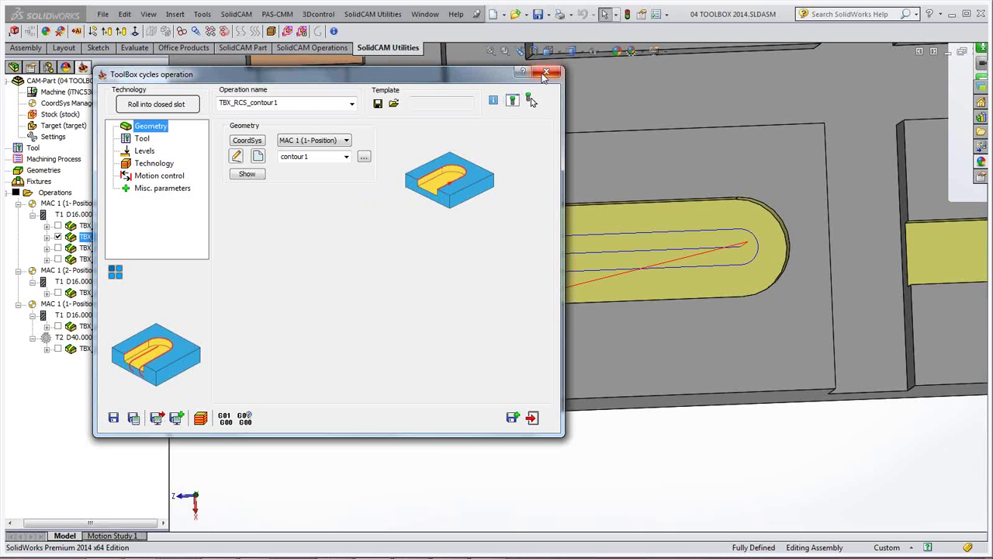
click(545, 73)
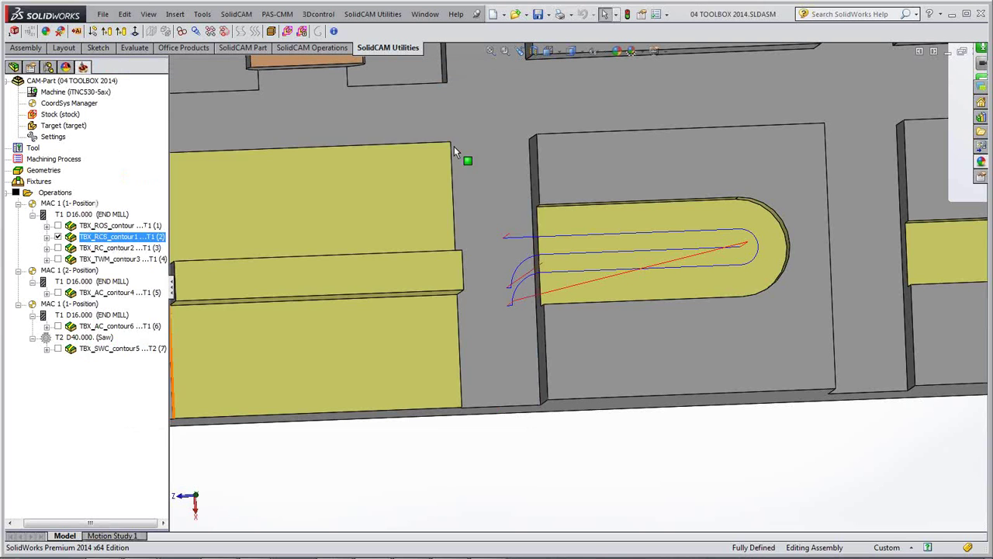
Step: Examine the TBX_RC_contour2 rib cut operation's geometry and check its toolpath on the yellow rib before hiding it
click(107, 248)
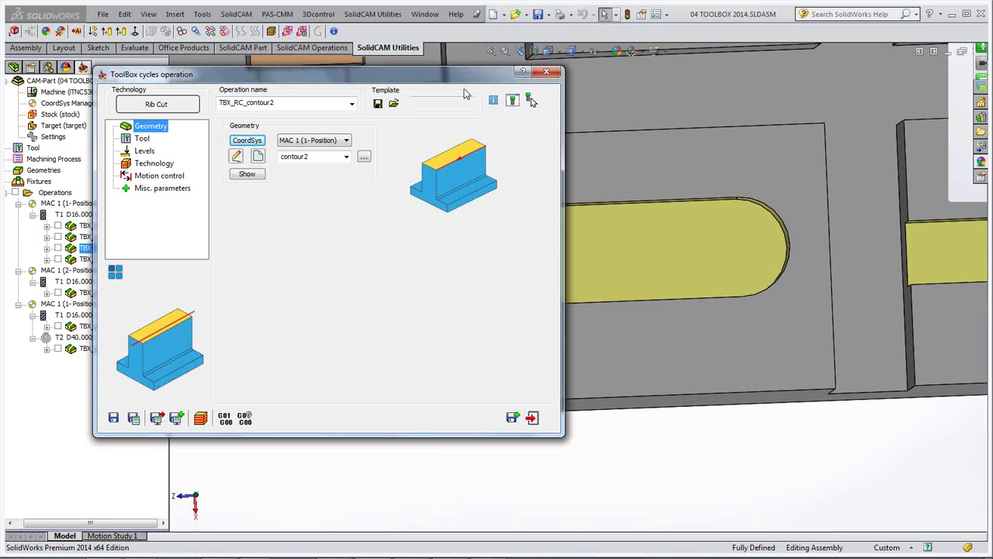
click(546, 71)
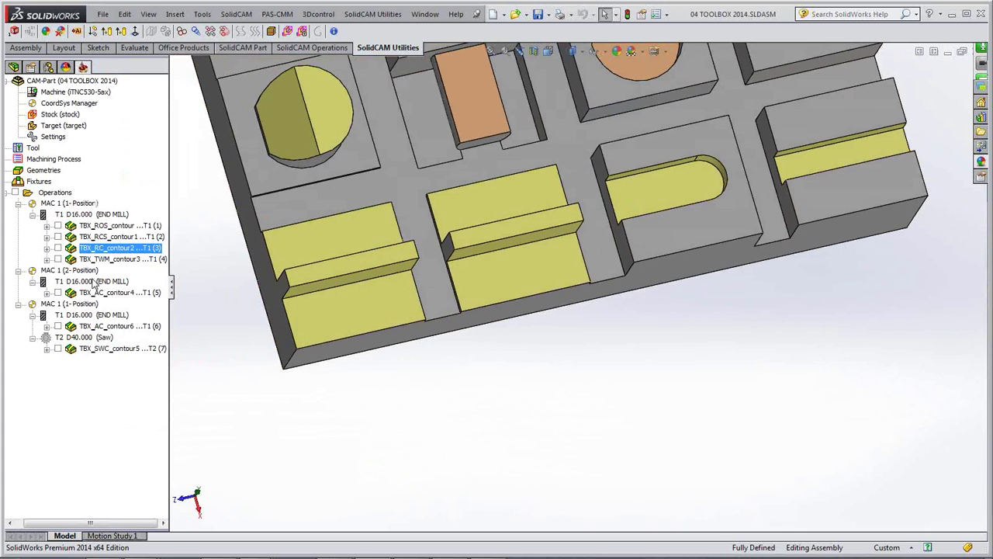
click(57, 248)
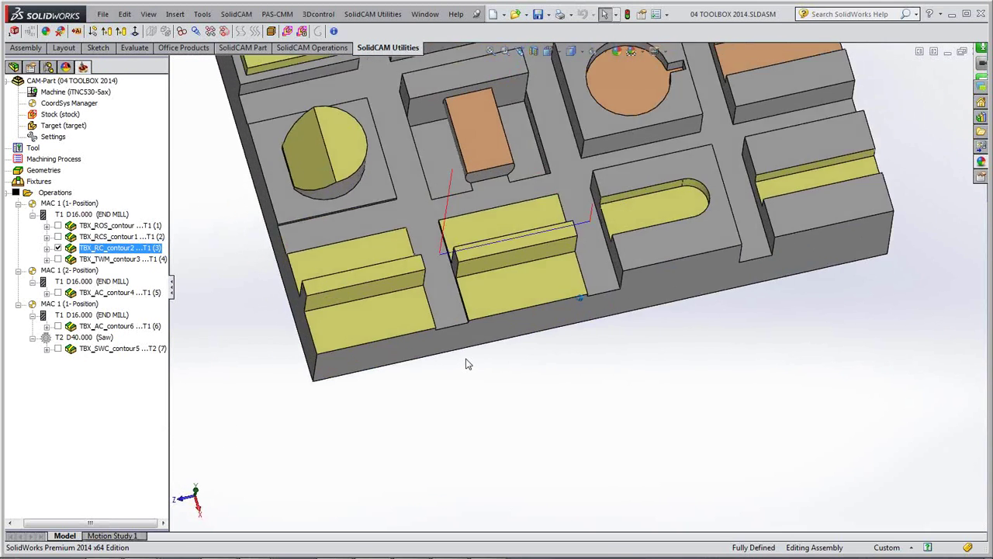
click(57, 248)
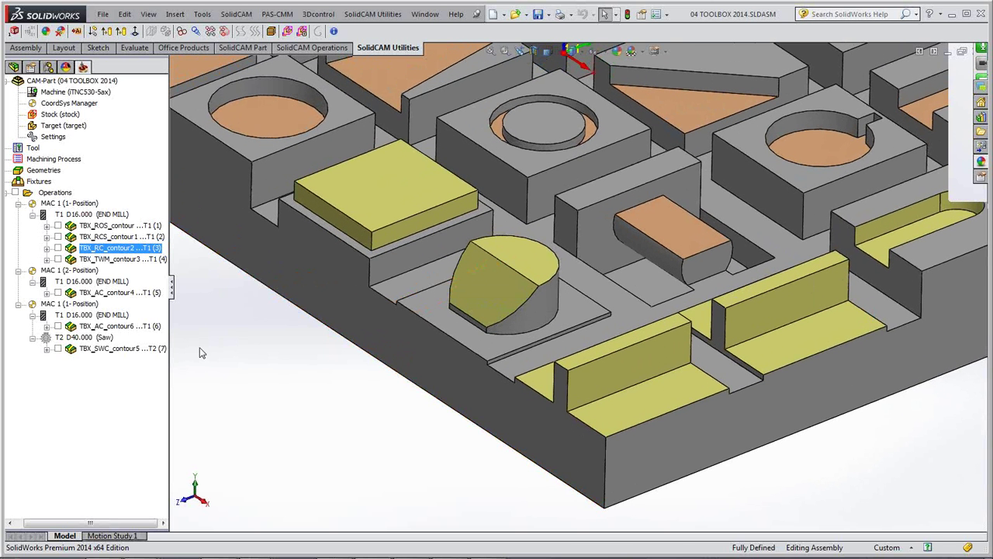
Step: Show the TBX_AC_contour6 toolpath on the angled cylinder and open the operation to examine its geometry
click(58, 327)
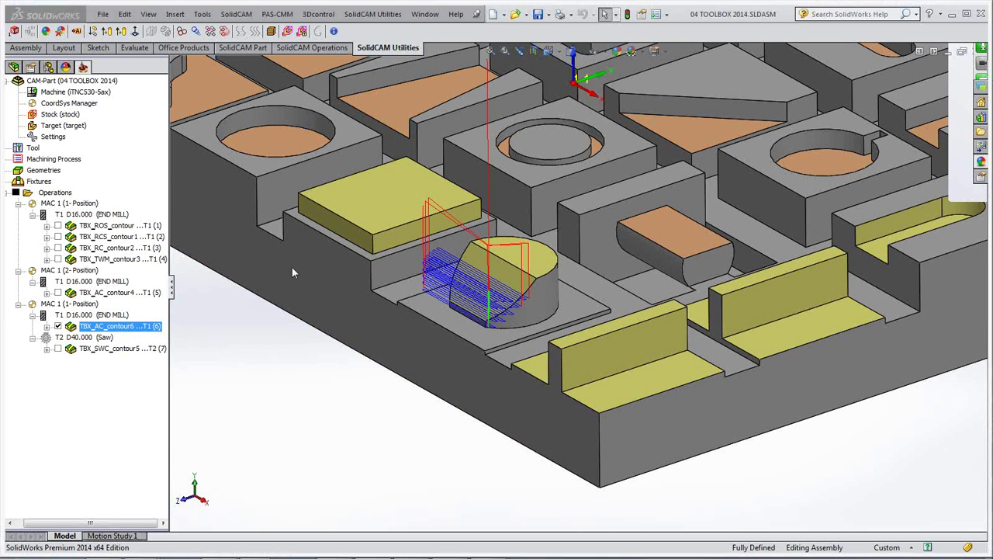
double_click(133, 326)
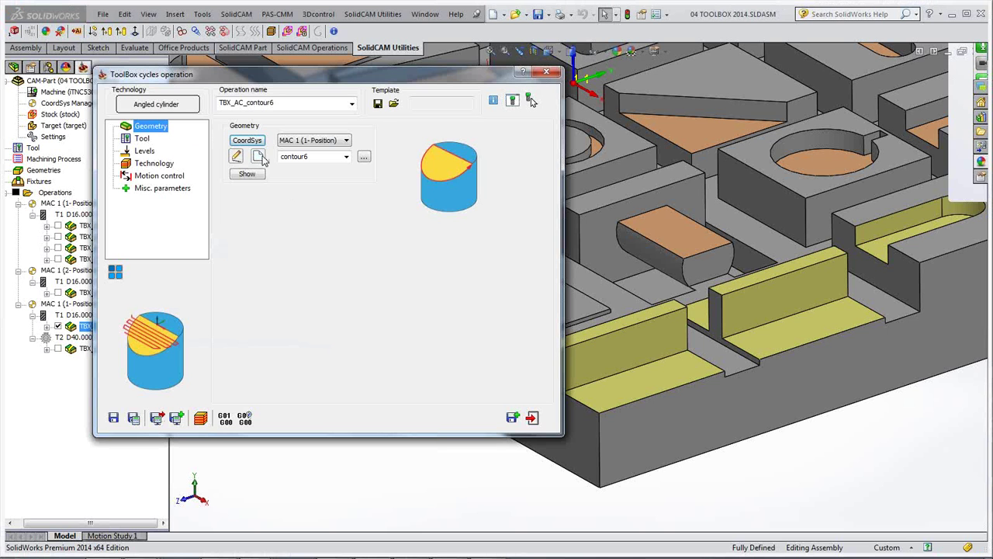
drag(388, 75, 448, 75)
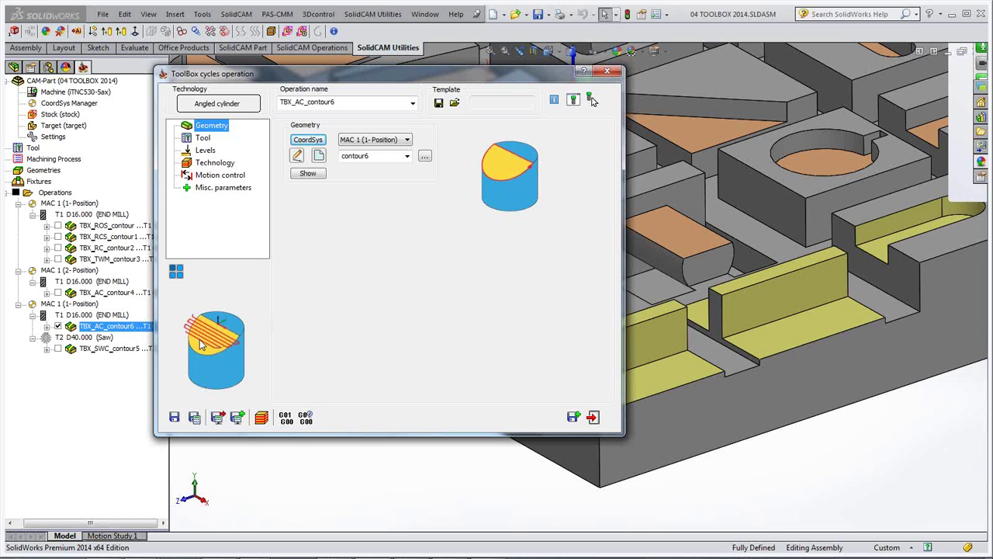
Step: Examine the maximum step down and parallel cuts step over of the angled cylinder operation and compare them with its toolpath on the model
click(216, 165)
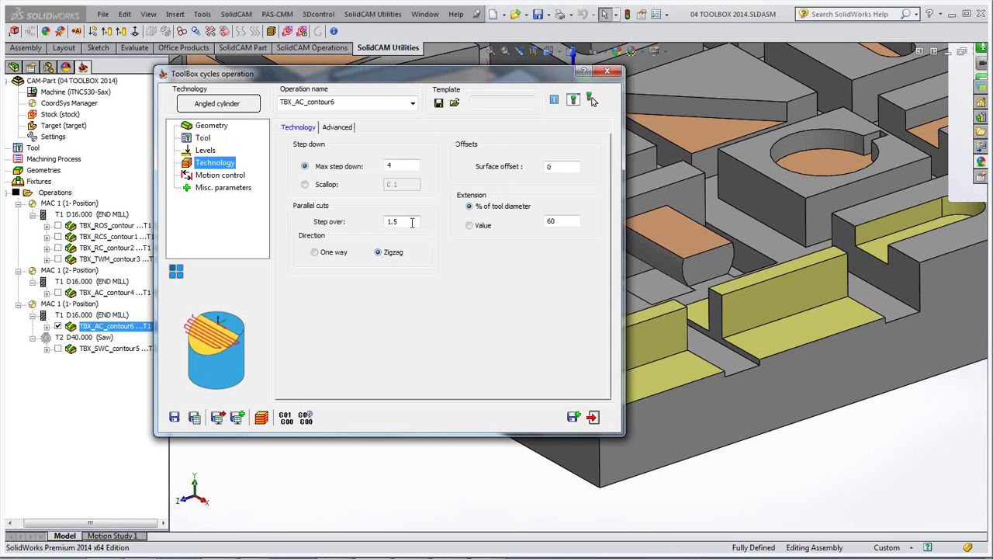
click(408, 165)
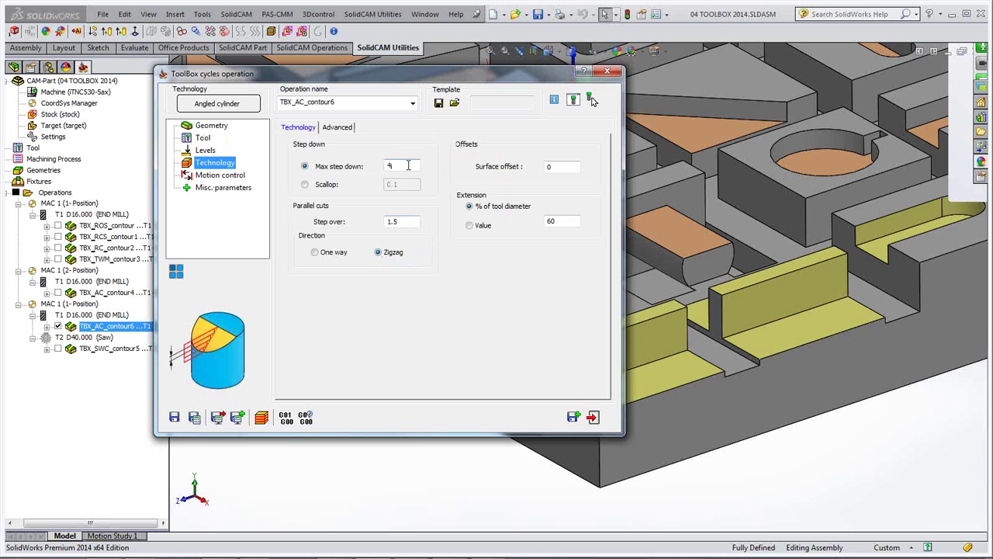
click(407, 223)
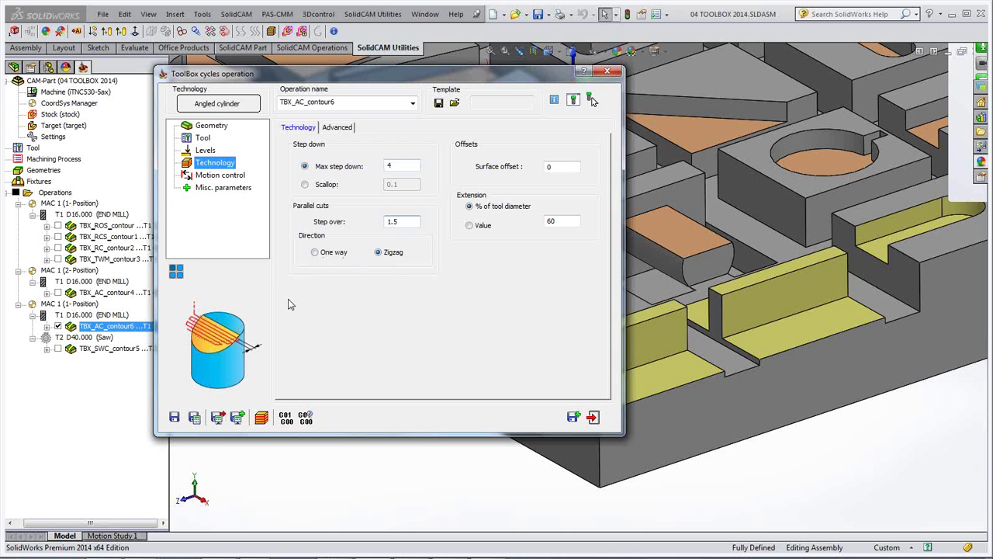
double_click(436, 74)
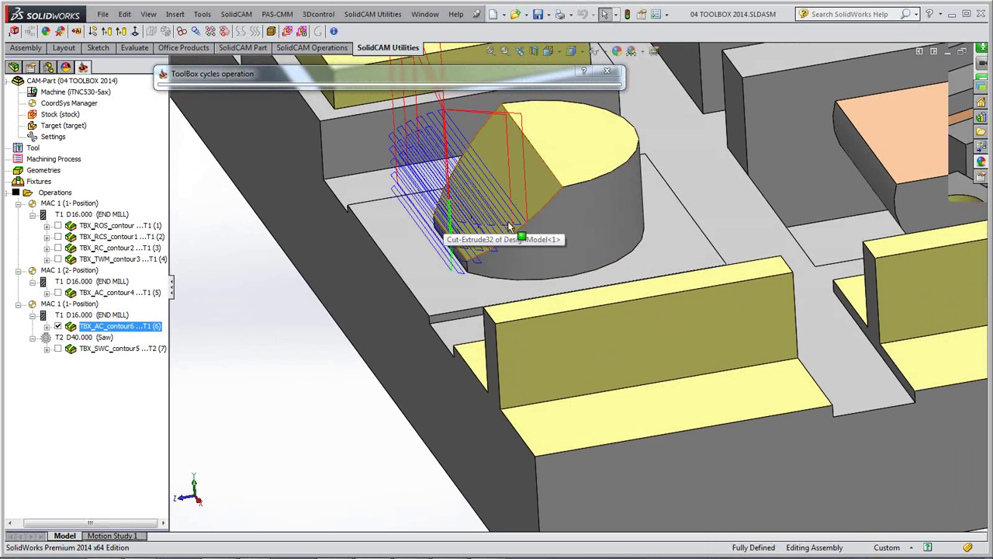
scroll(457, 231, down, 3)
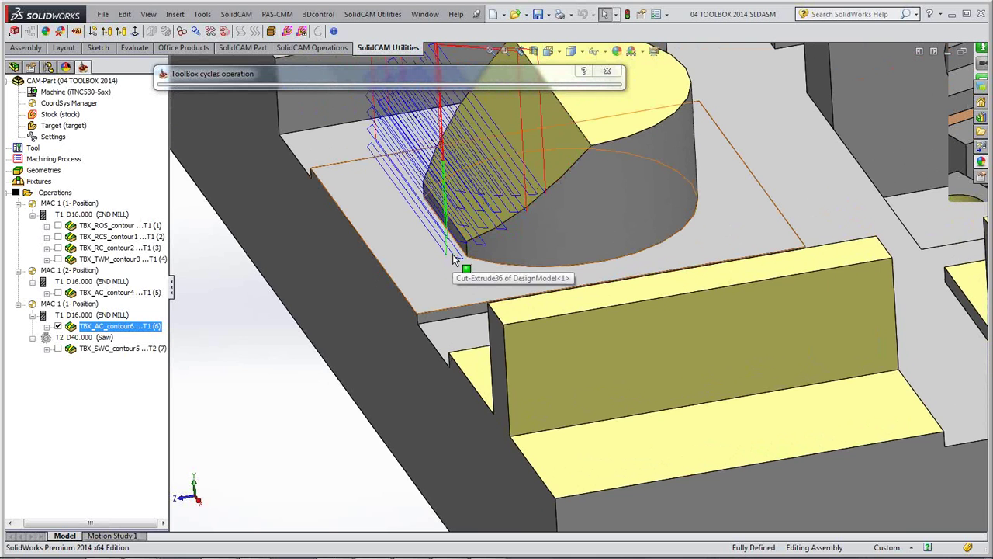
double_click(402, 78)
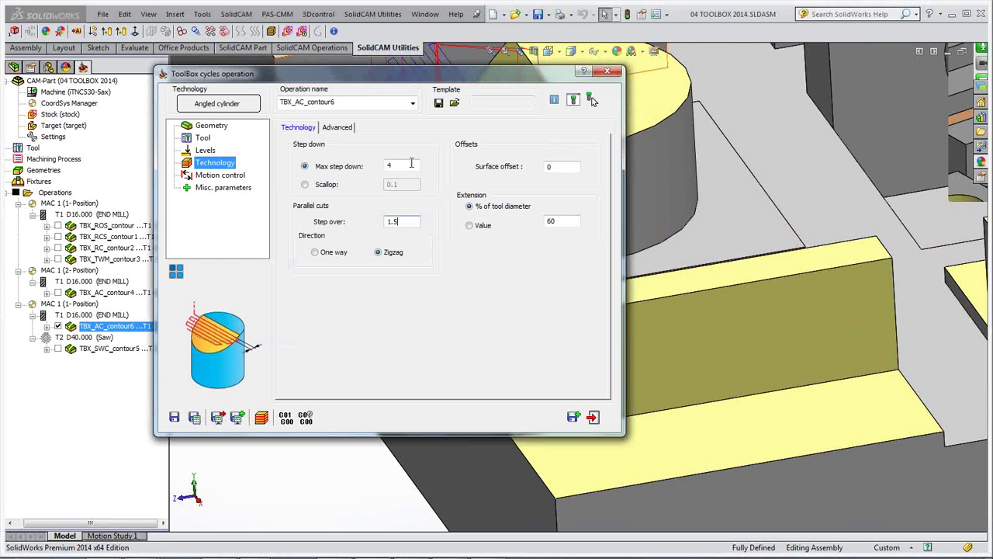
Step: Simulate the angled cylinder operation on the solid model and close the simulation and the operation
click(261, 417)
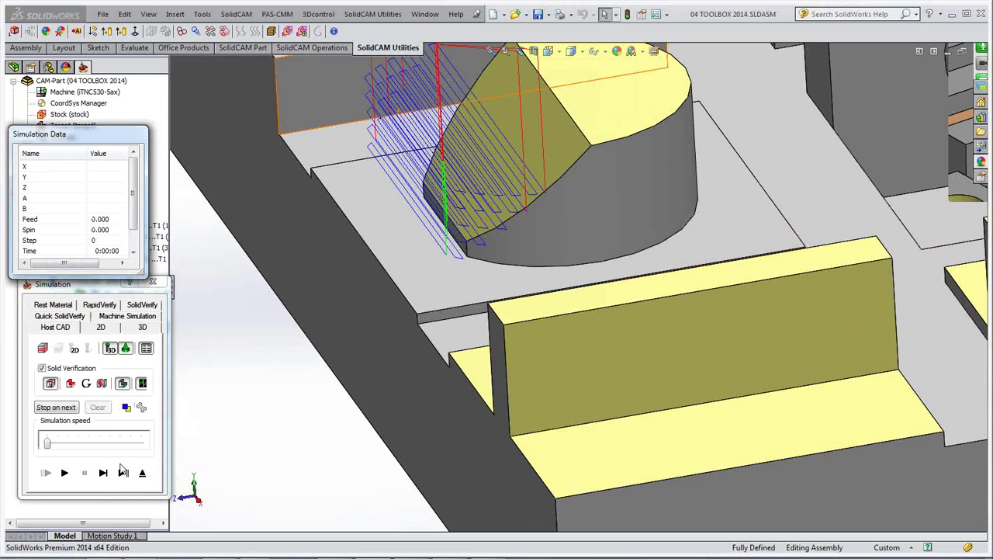
click(103, 472)
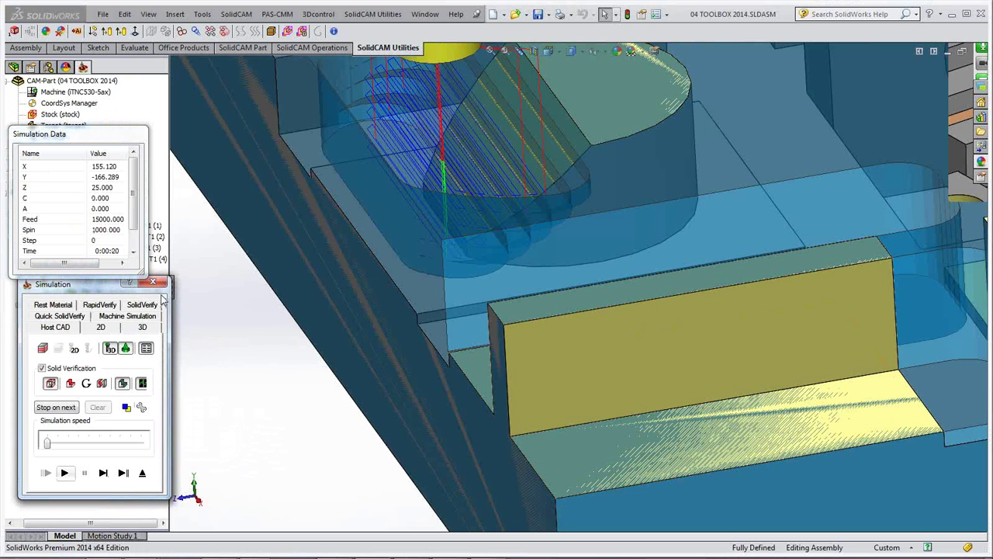
click(153, 282)
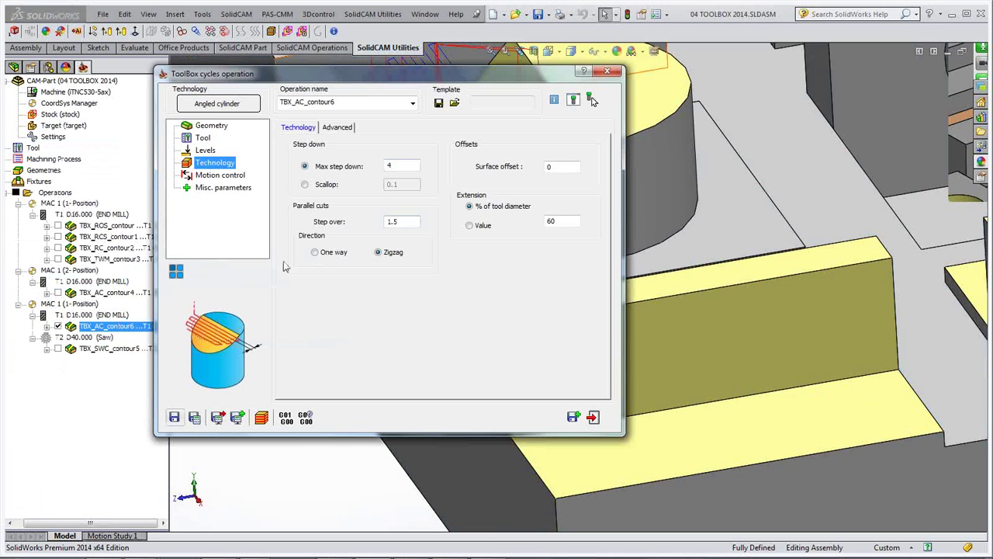
click(607, 72)
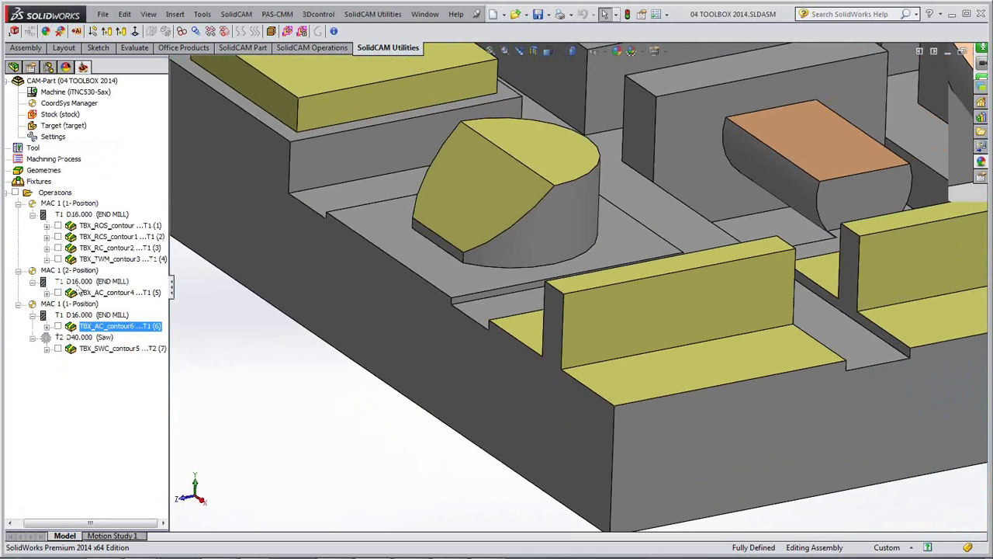
Step: Show the TBX_AC_contour4 toolpath on the angled cylinder to compare its machining position with TBX_AC_contour6, and hide it again
click(78, 272)
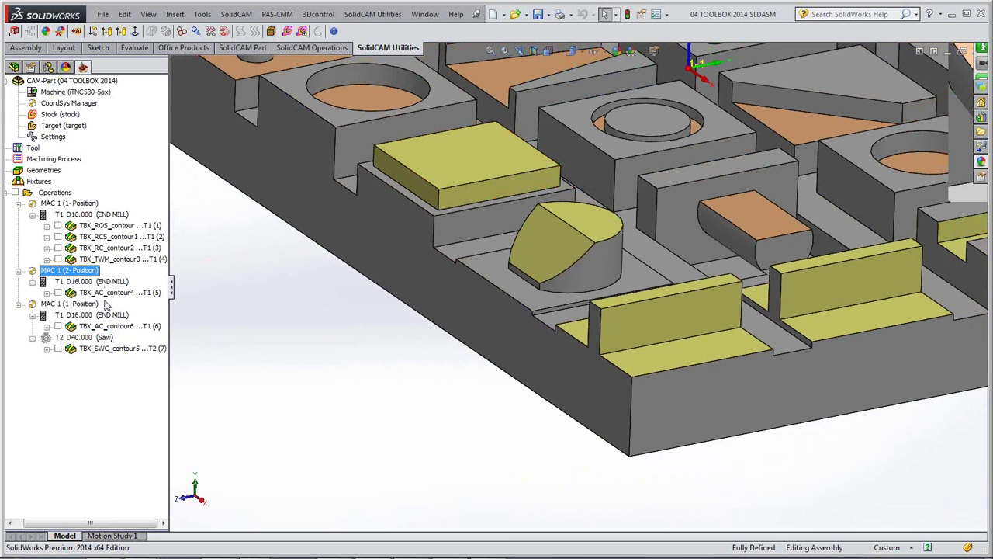
click(98, 328)
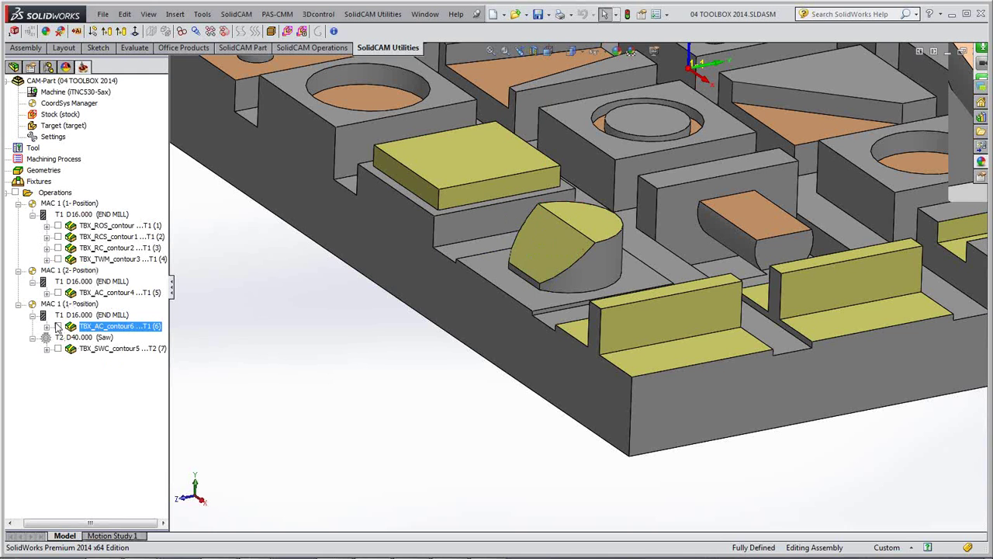
click(57, 293)
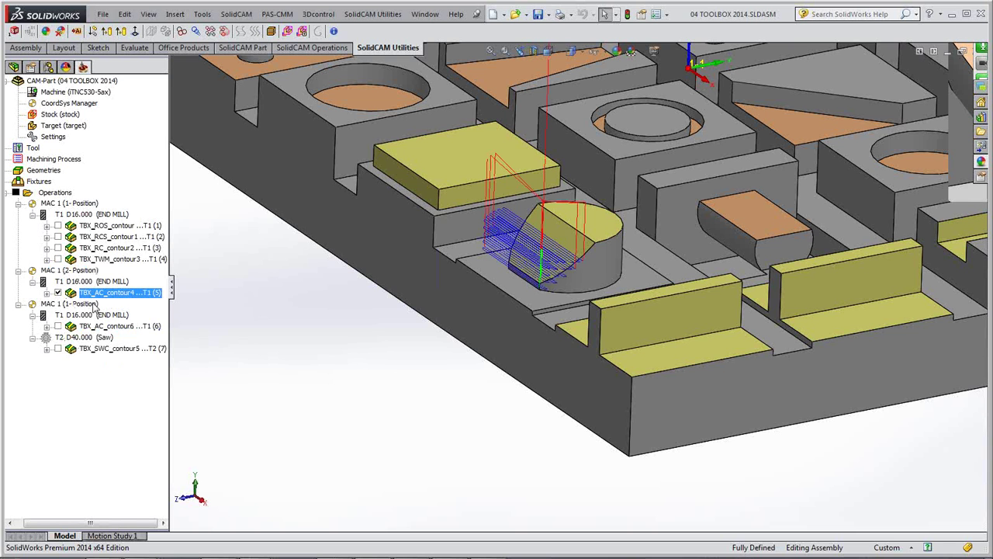
click(58, 292)
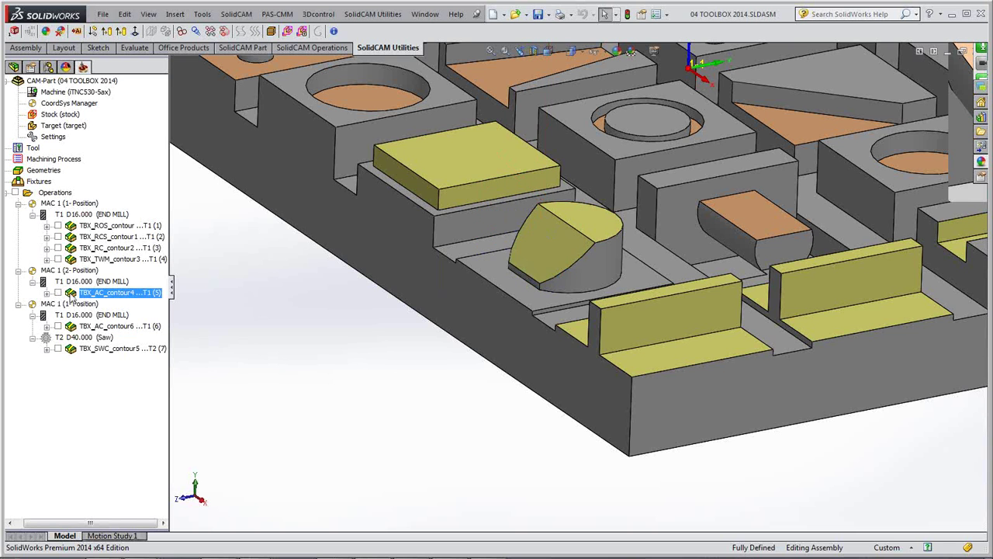
Step: Start simulating the TBX_AC_contour4 operation on the solid model with a close view of the tool at the angled cylinder
right_click(96, 297)
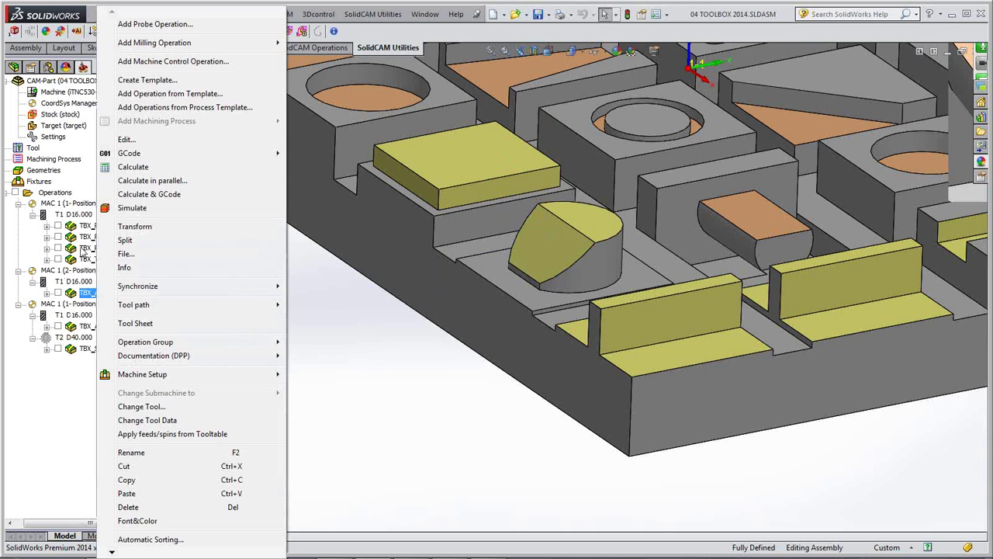
click(153, 212)
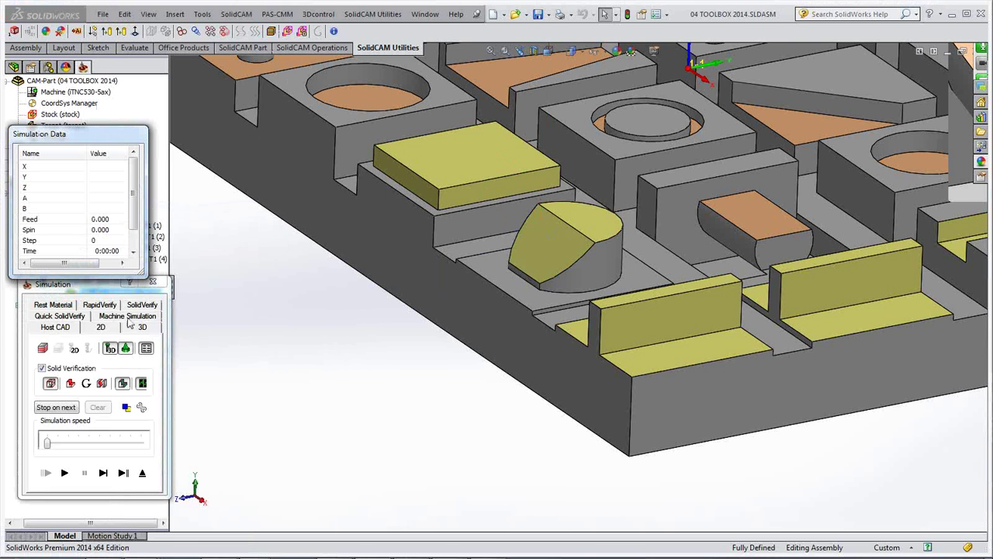
click(104, 473)
click(105, 476)
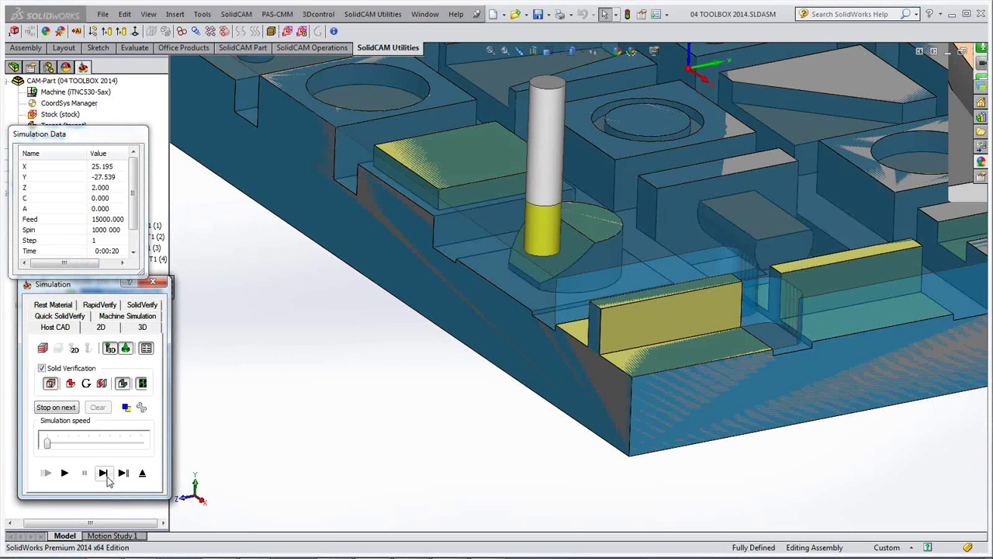
click(369, 406)
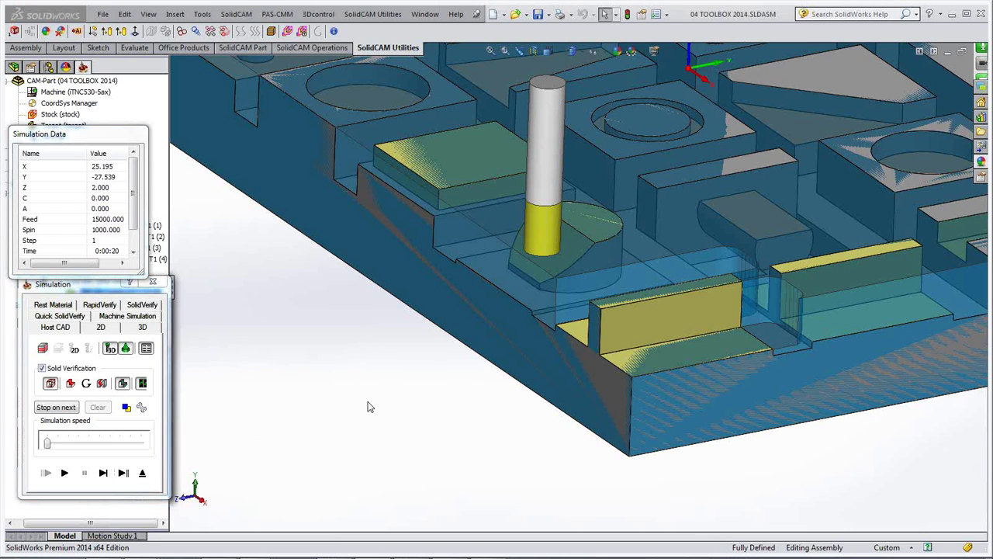
scroll(369, 407, down, 1)
scroll(370, 406, down, 4)
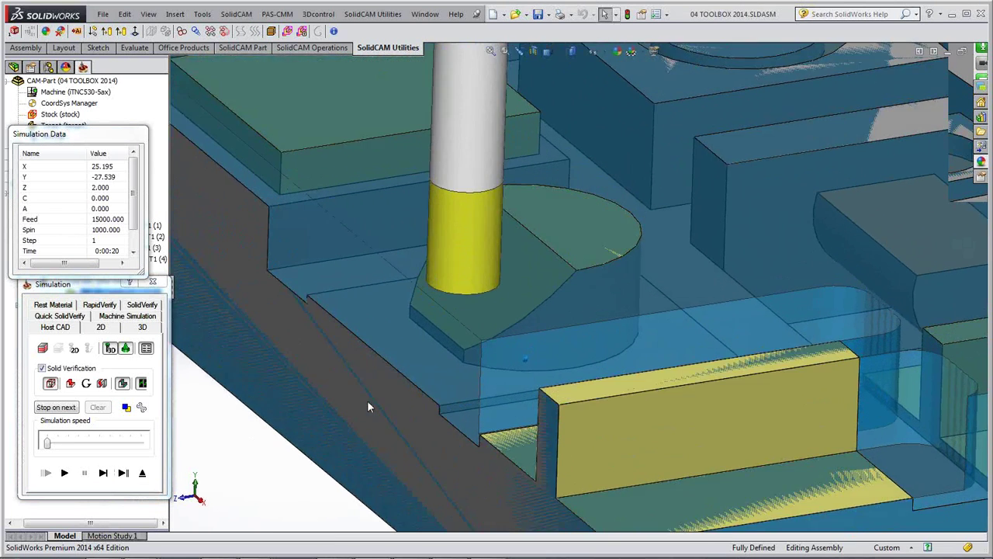
Step: Advance the simulation move by move through the parallel cuts at successive depths on the angled cylinder
click(104, 473)
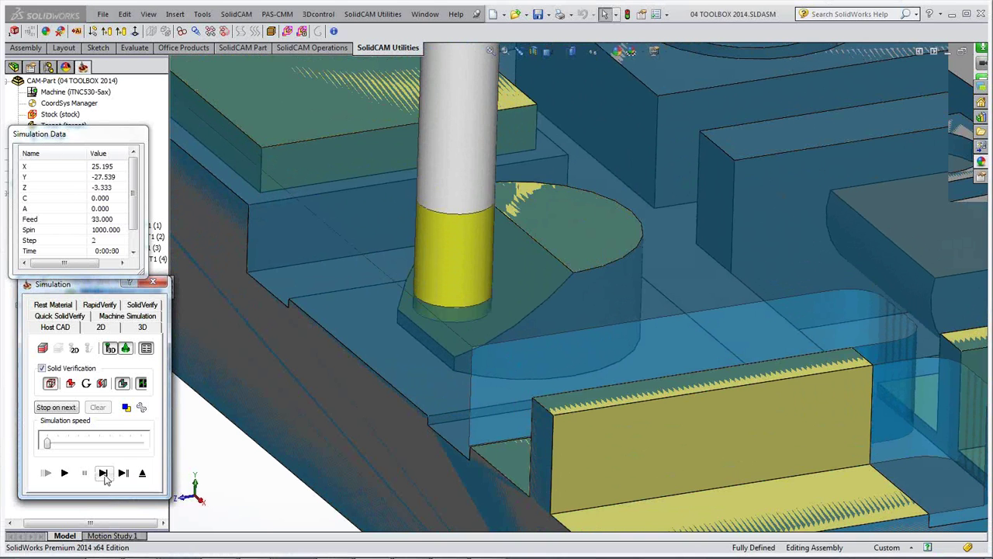
click(103, 473)
click(103, 475)
click(104, 475)
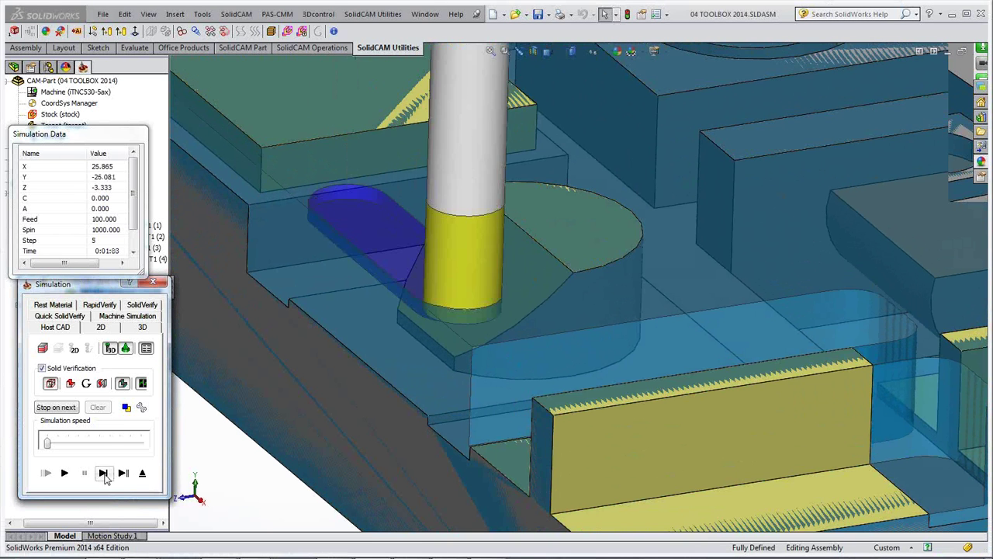
click(105, 474)
click(104, 474)
click(106, 474)
click(106, 474)
click(104, 473)
click(104, 473)
click(104, 473)
click(104, 474)
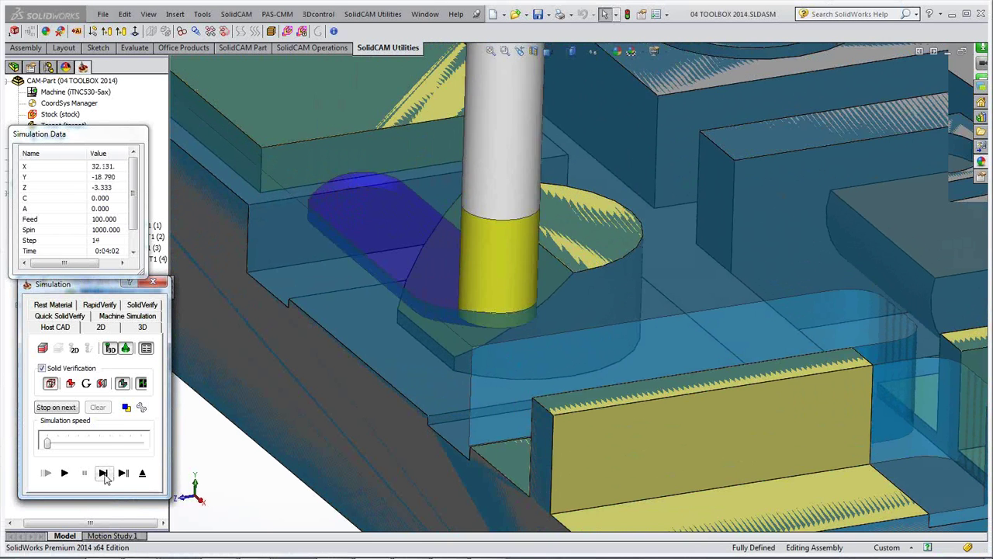
click(104, 474)
click(104, 473)
click(104, 473)
click(104, 474)
click(104, 474)
click(103, 474)
click(104, 474)
click(104, 474)
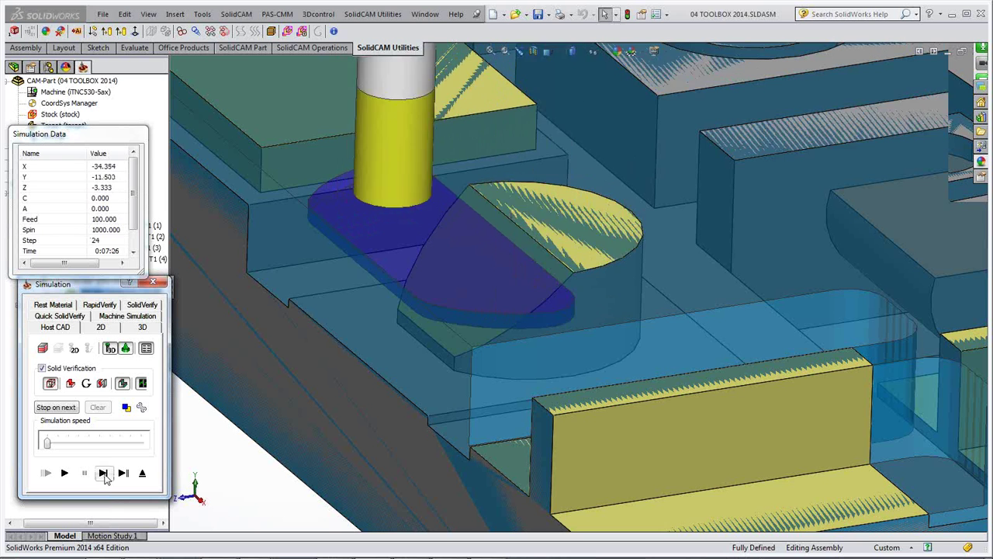
click(104, 474)
click(104, 474)
click(104, 474)
click(104, 474)
click(104, 474)
click(104, 474)
click(104, 474)
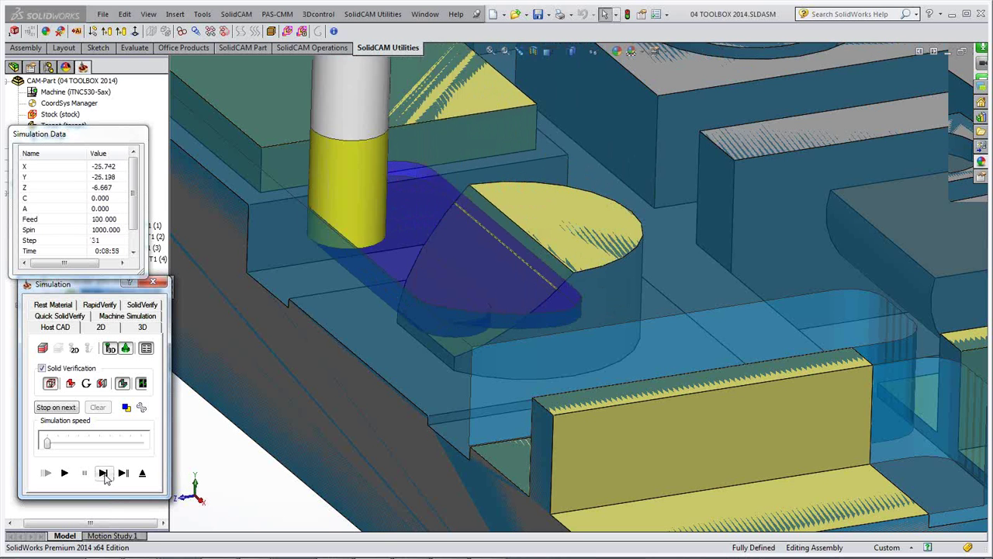
click(104, 474)
click(104, 474)
click(104, 474)
click(104, 474)
click(104, 474)
click(104, 474)
click(104, 474)
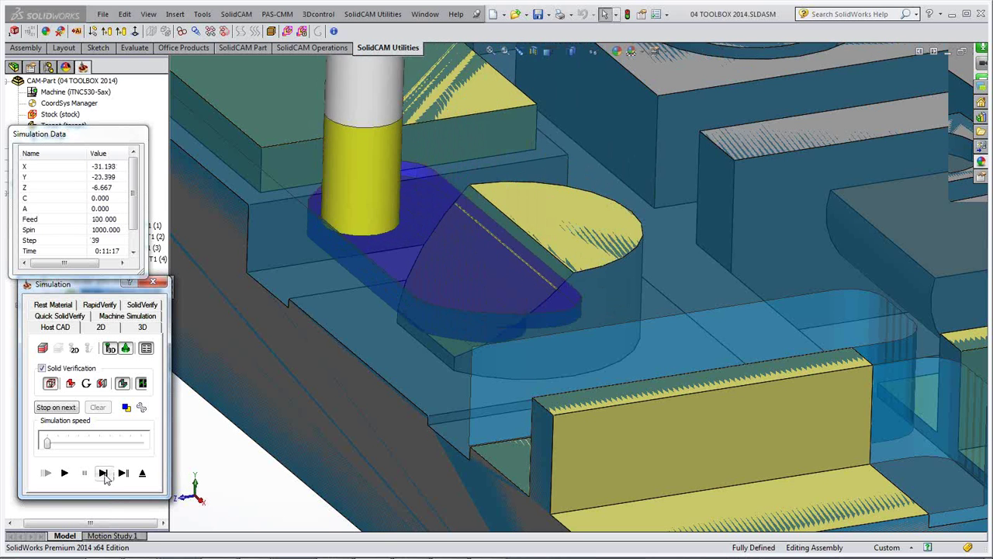
click(104, 474)
click(104, 474)
click(104, 474)
click(104, 474)
click(104, 474)
click(104, 474)
click(104, 474)
click(104, 474)
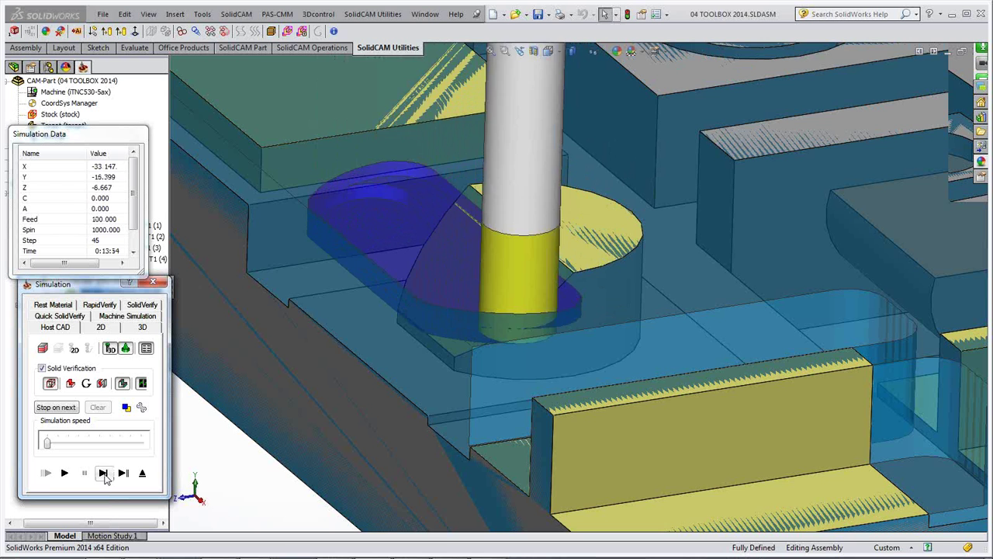
click(104, 474)
click(104, 474)
click(104, 474)
click(104, 474)
click(104, 474)
click(104, 474)
click(104, 474)
click(104, 474)
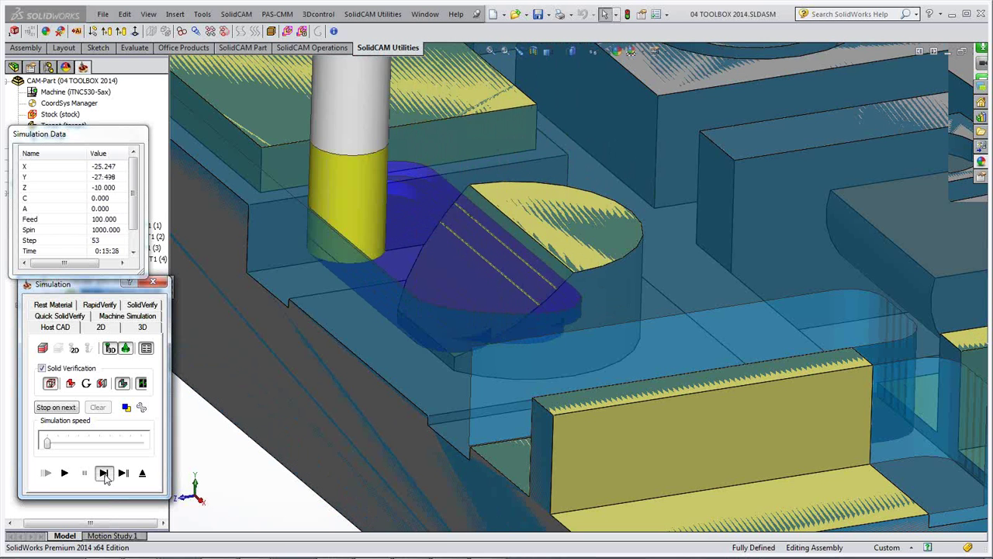
click(104, 474)
click(104, 474)
click(104, 474)
click(104, 474)
click(104, 474)
click(104, 474)
click(104, 474)
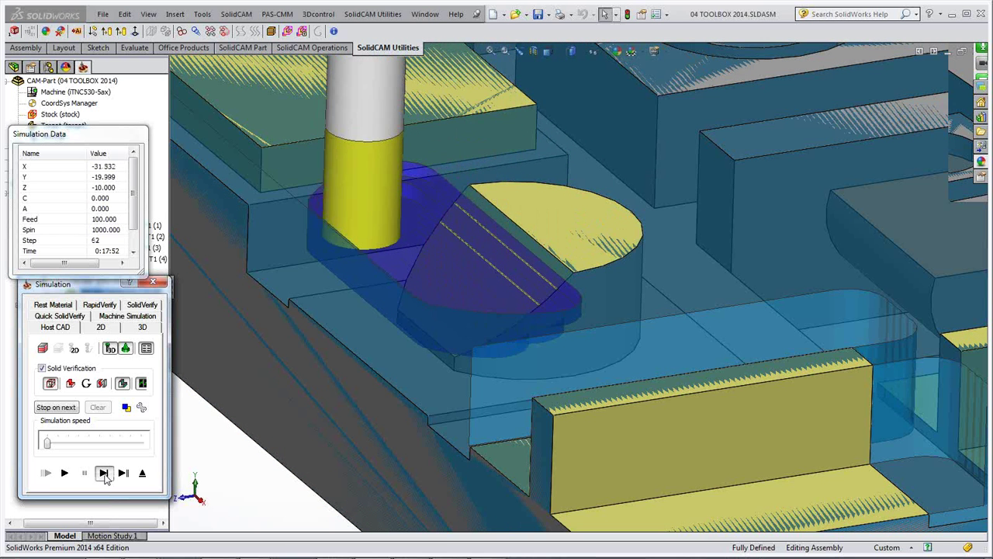
click(104, 474)
click(104, 474)
click(104, 474)
click(104, 474)
click(104, 474)
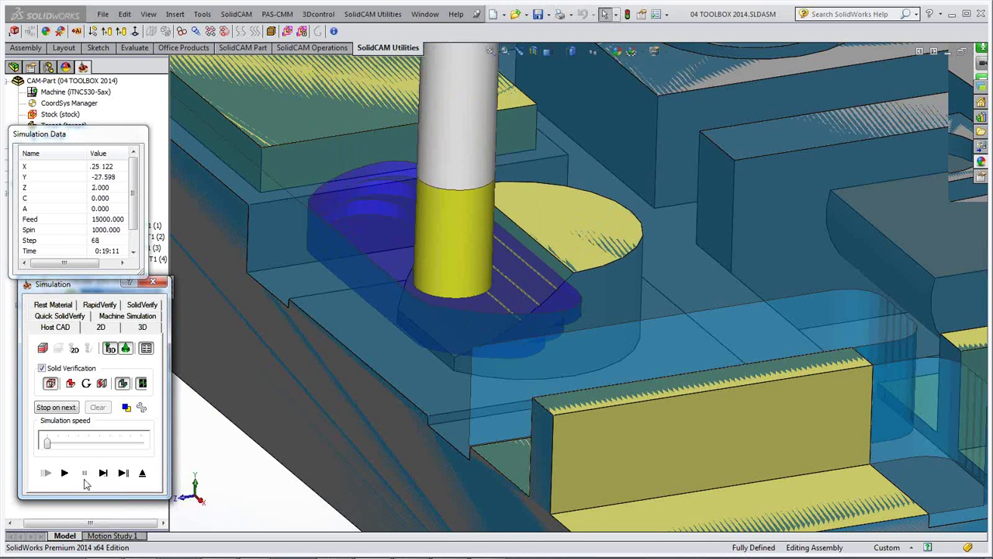
Step: Play the remaining moves of the angled cylinder simulation, examine the stepped cut, and close the simulation
click(64, 472)
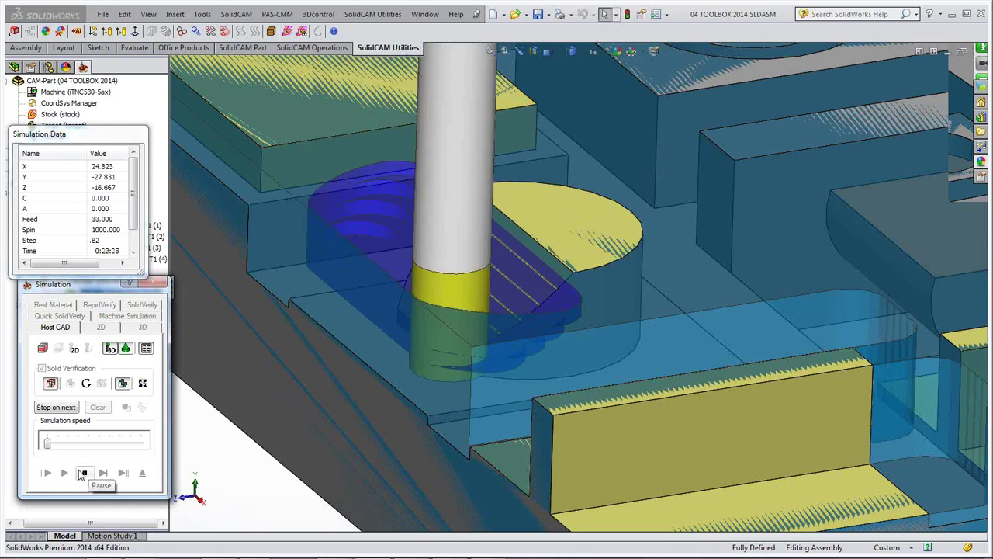
click(82, 473)
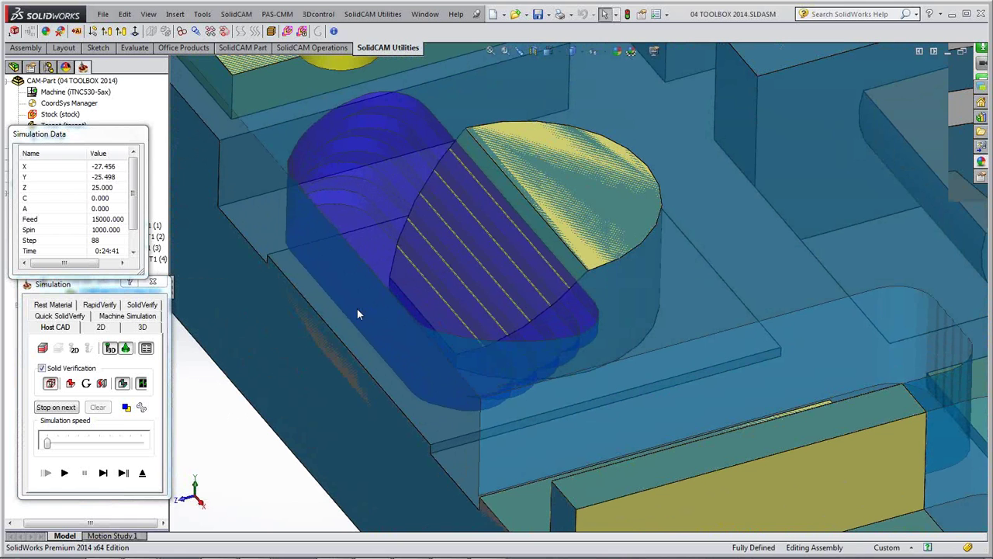
click(159, 284)
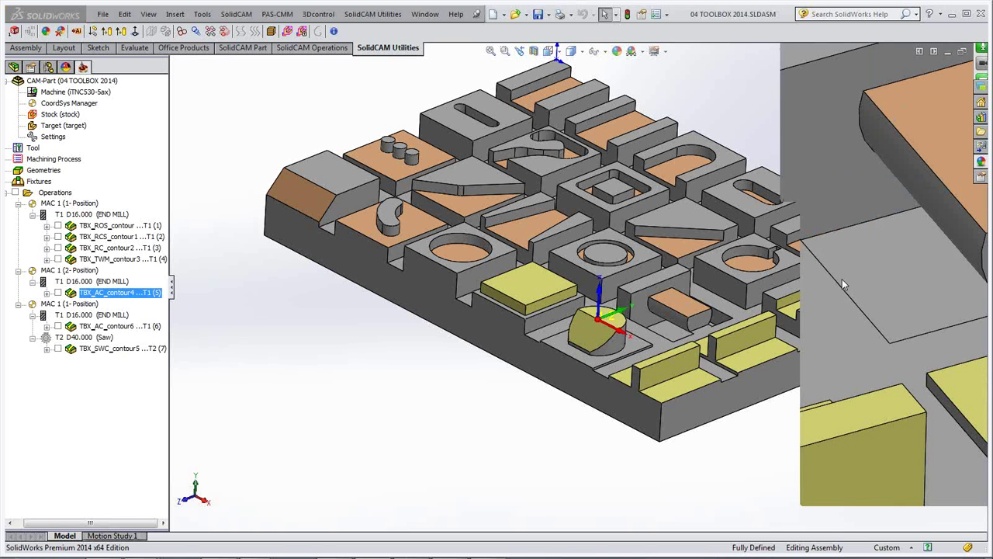
Step: Switch to the SolidCAM website in Internet Explorer
mouse_move(543, 556)
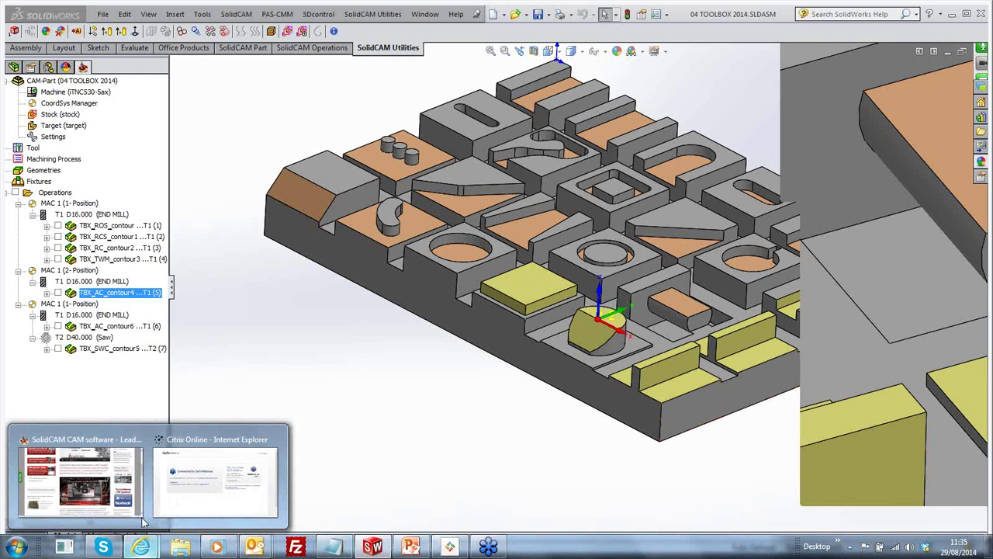
click(138, 442)
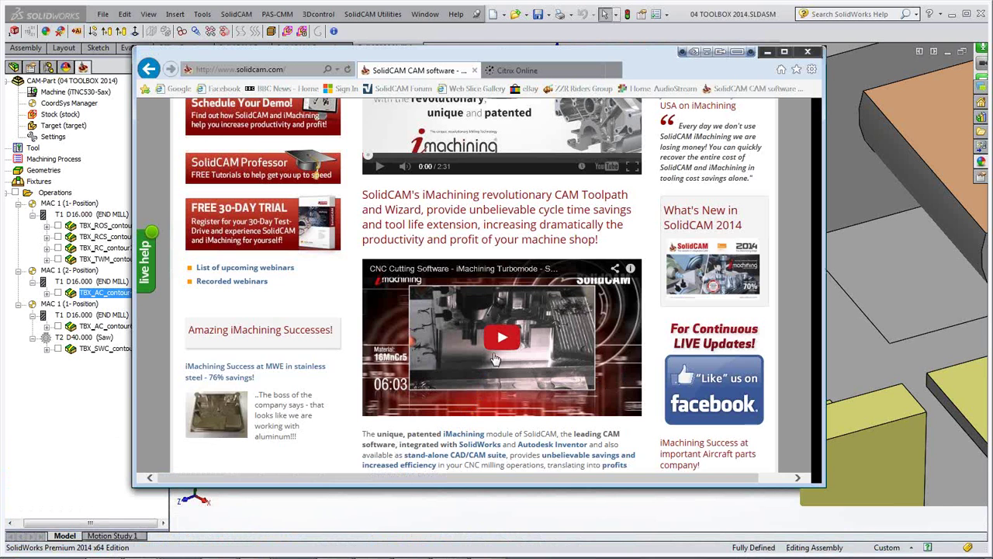